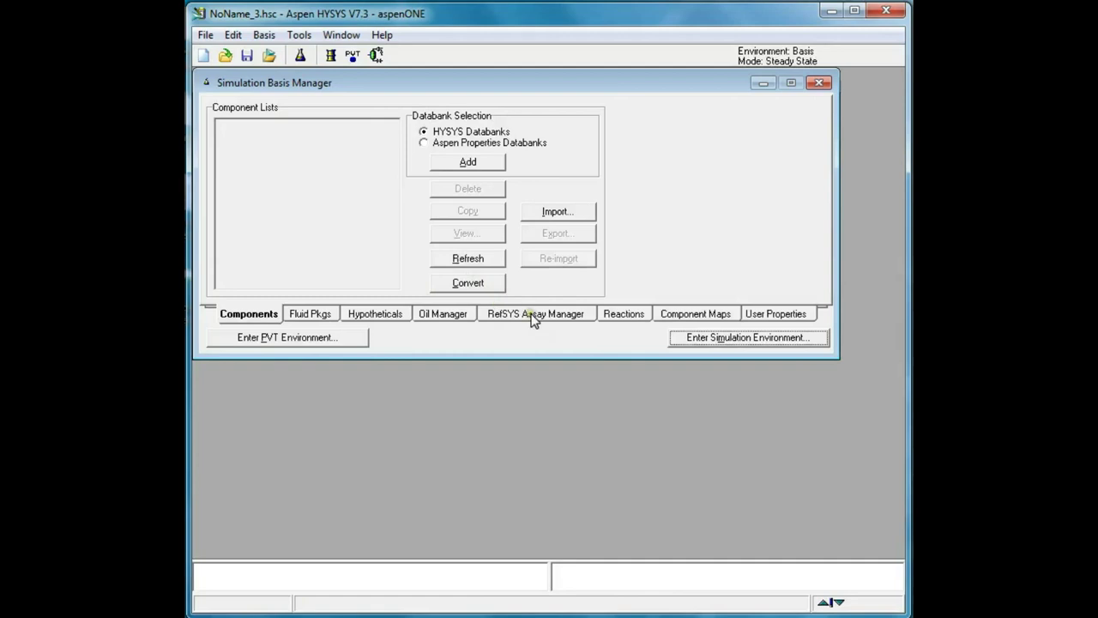
Step: Create a component list from the HYSYS databanks containing Nitrogen and H2O
{"action": "left_click", "coordinate": [472, 161]}
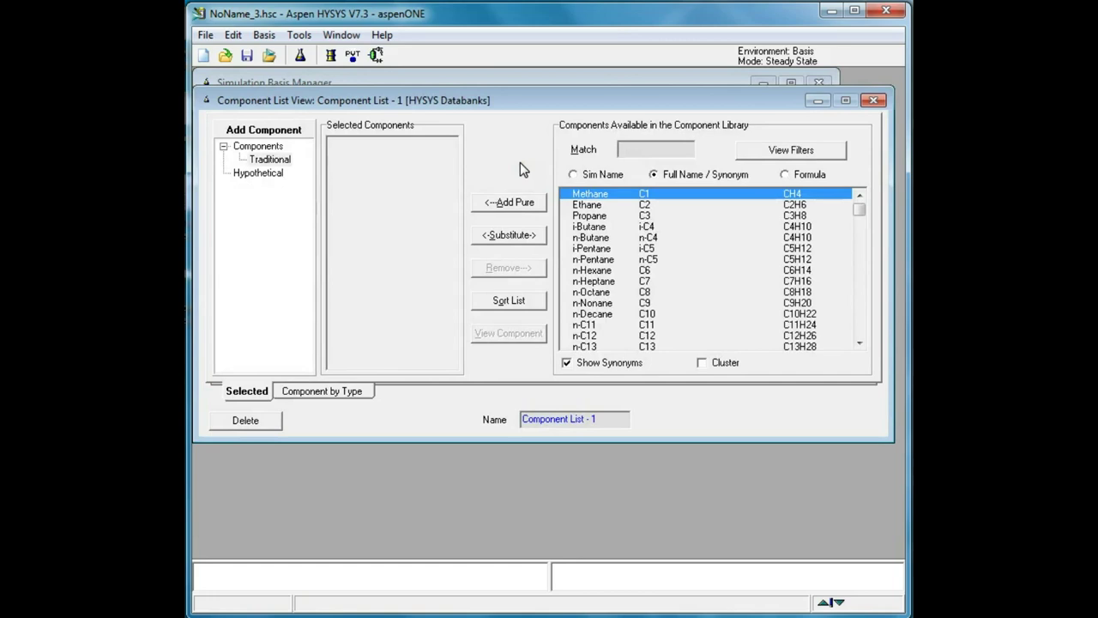
{"action": "type", "text": "n2"}
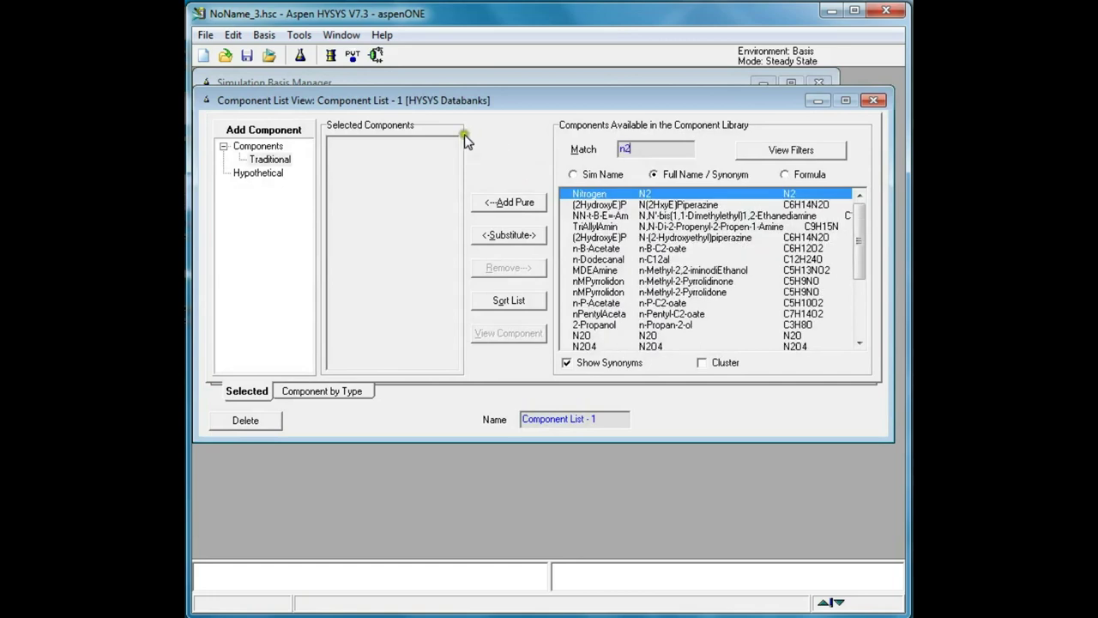
{"action": "left_click", "coordinate": [515, 202]}
{"action": "left_click", "coordinate": [583, 150]}
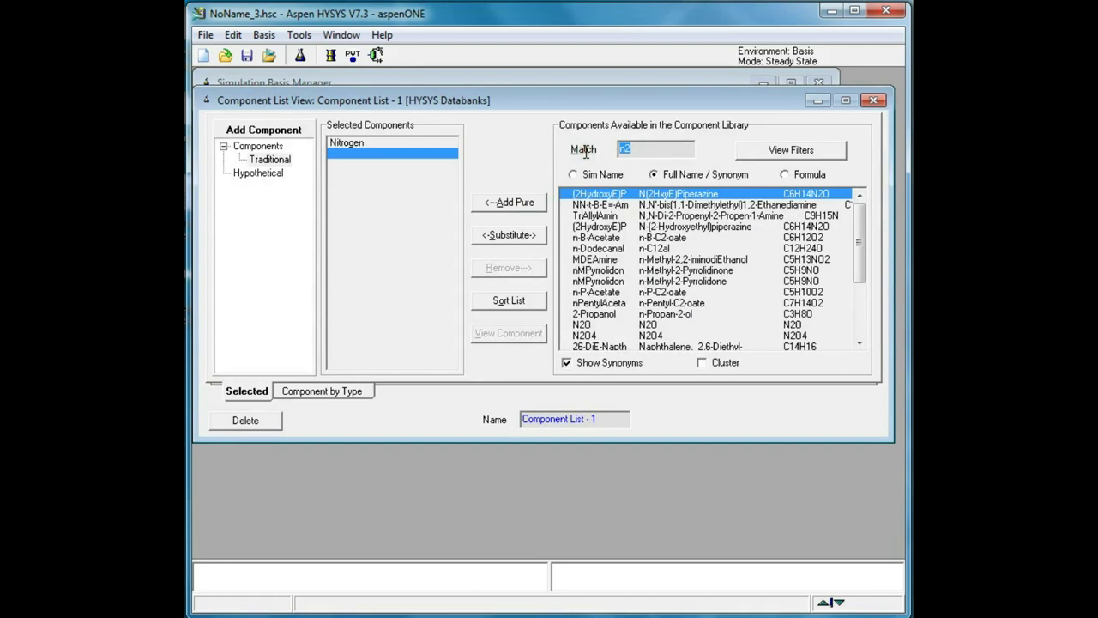
{"action": "type", "text": "h2o"}
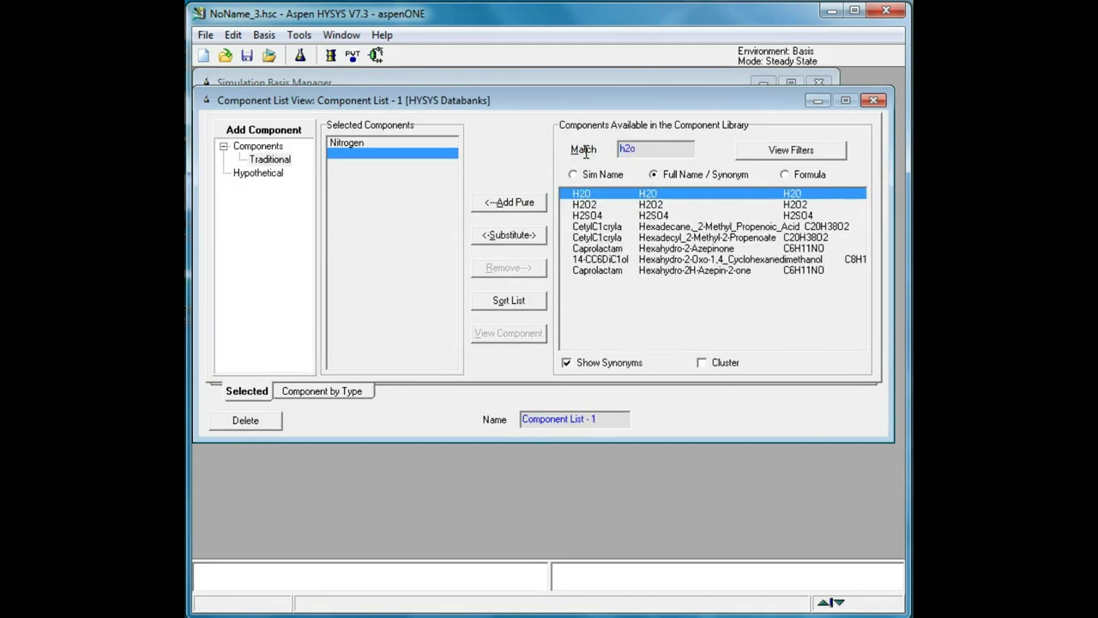
{"action": "left_click", "coordinate": [505, 200]}
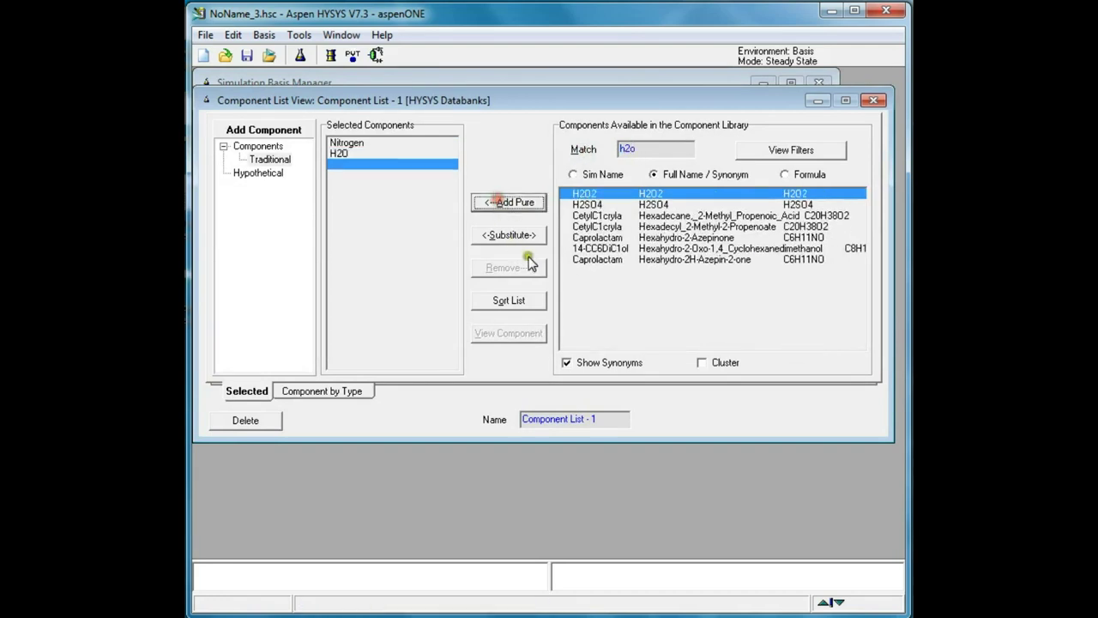
{"action": "left_click", "coordinate": [873, 101]}
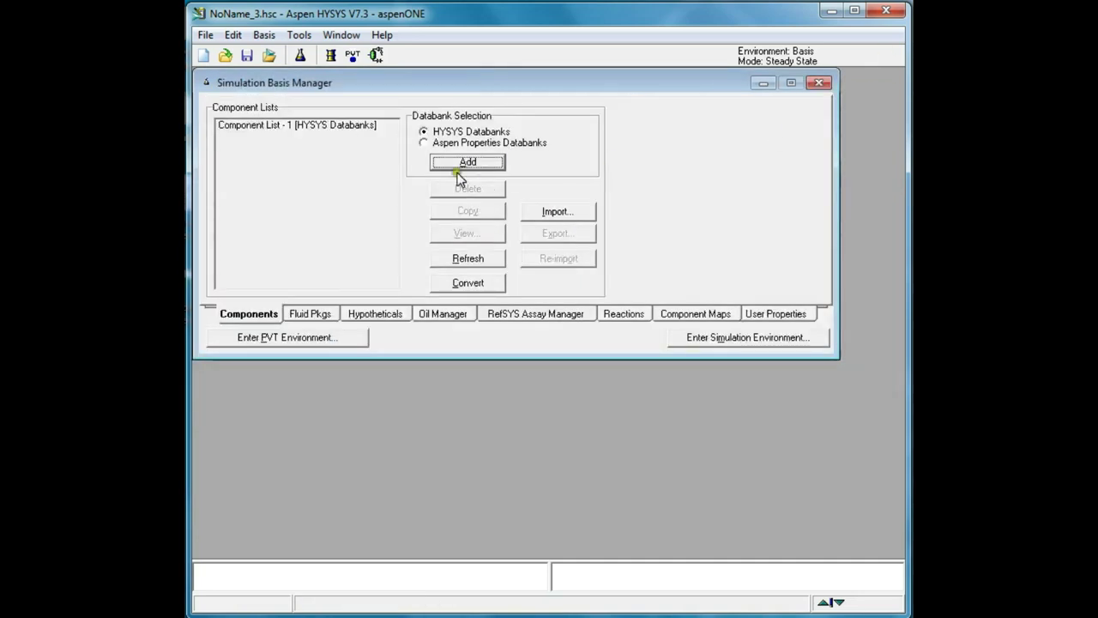
Step: Add a fluid package that uses the PRSV equation of state with Component List - 1
{"action": "left_click", "coordinate": [317, 317]}
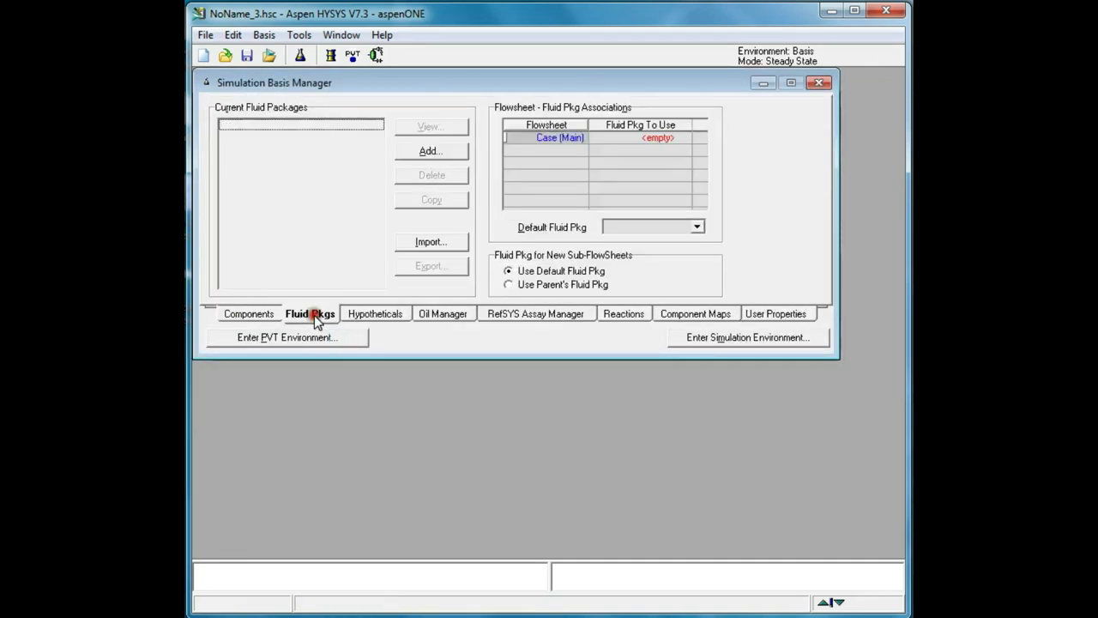
{"action": "left_click", "coordinate": [457, 153]}
{"action": "left_click", "coordinate": [370, 205]}
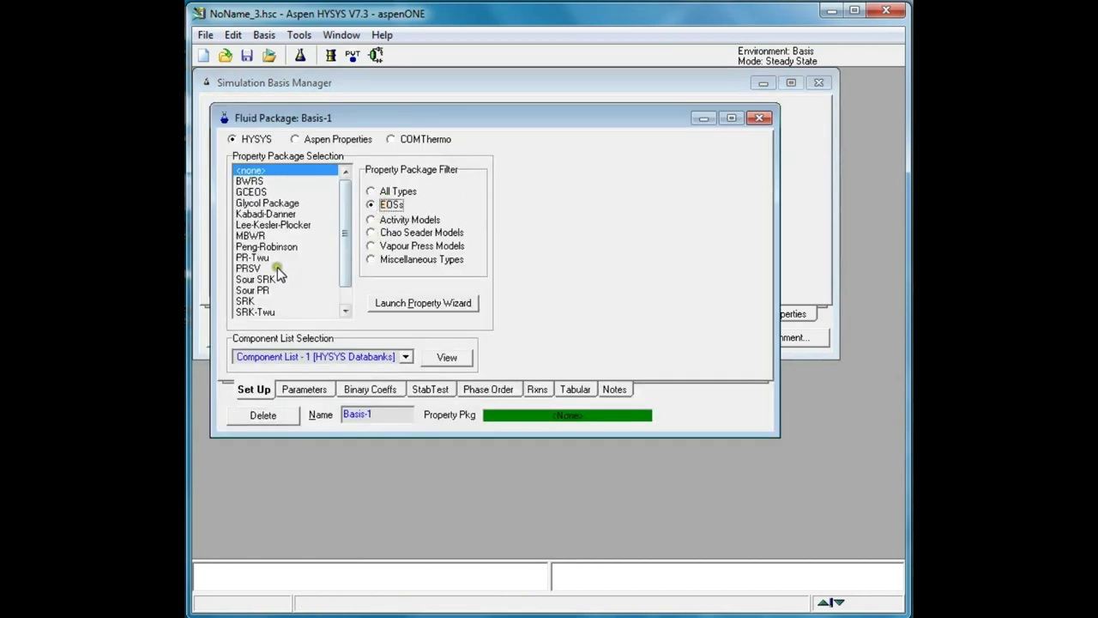
{"action": "left_click", "coordinate": [249, 268]}
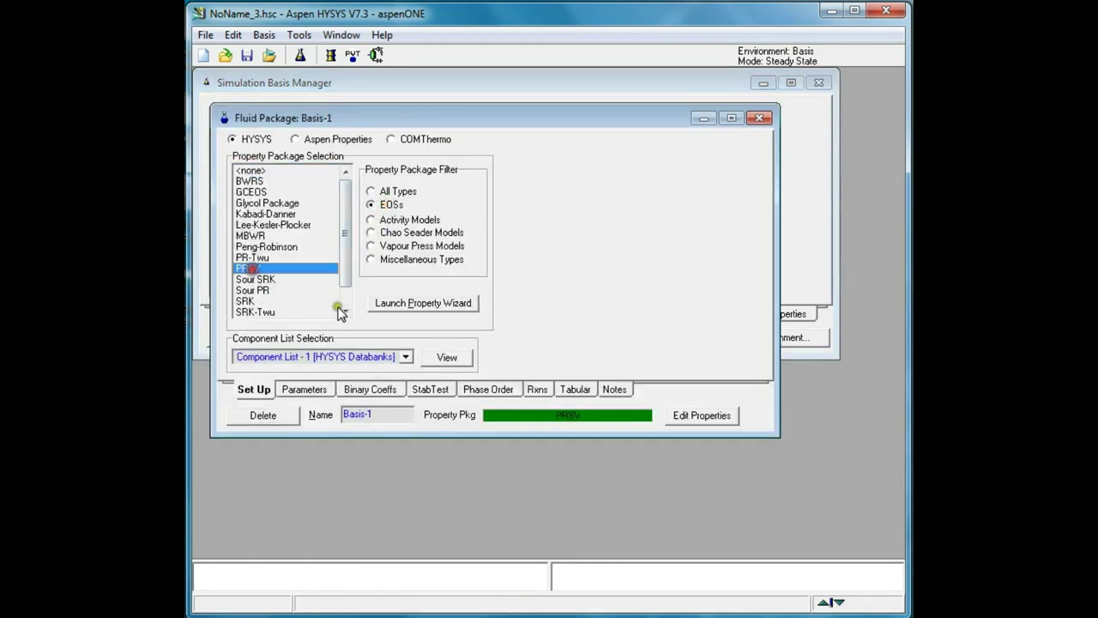
{"action": "left_click", "coordinate": [759, 118]}
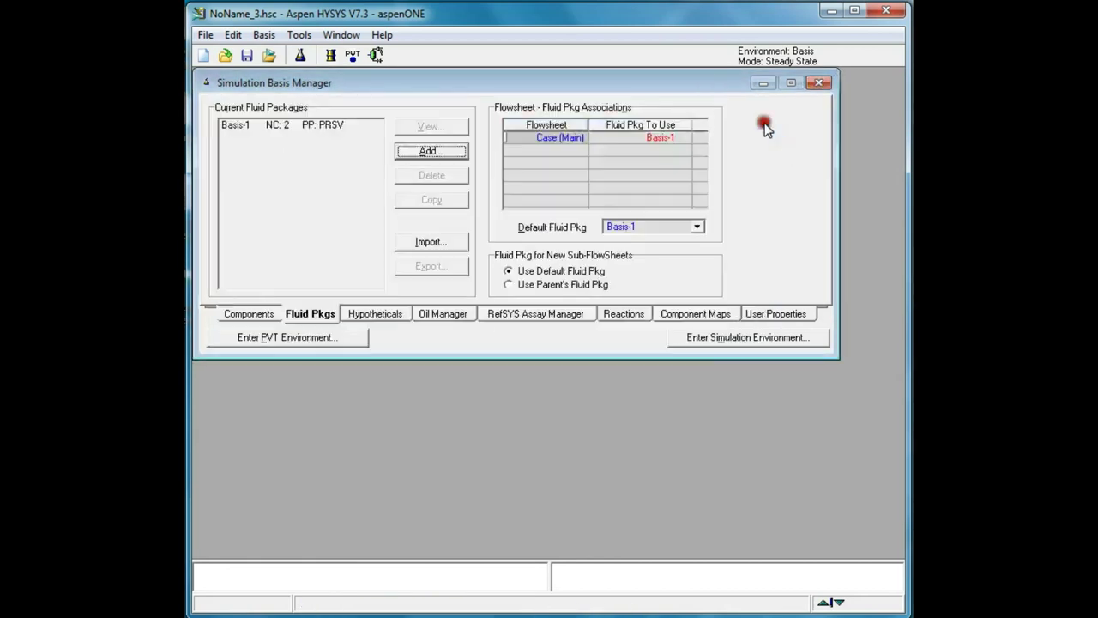
Step: Enter the simulation environment, enlarge the PFD window and place a valve on the flowsheet
{"action": "left_click", "coordinate": [716, 341]}
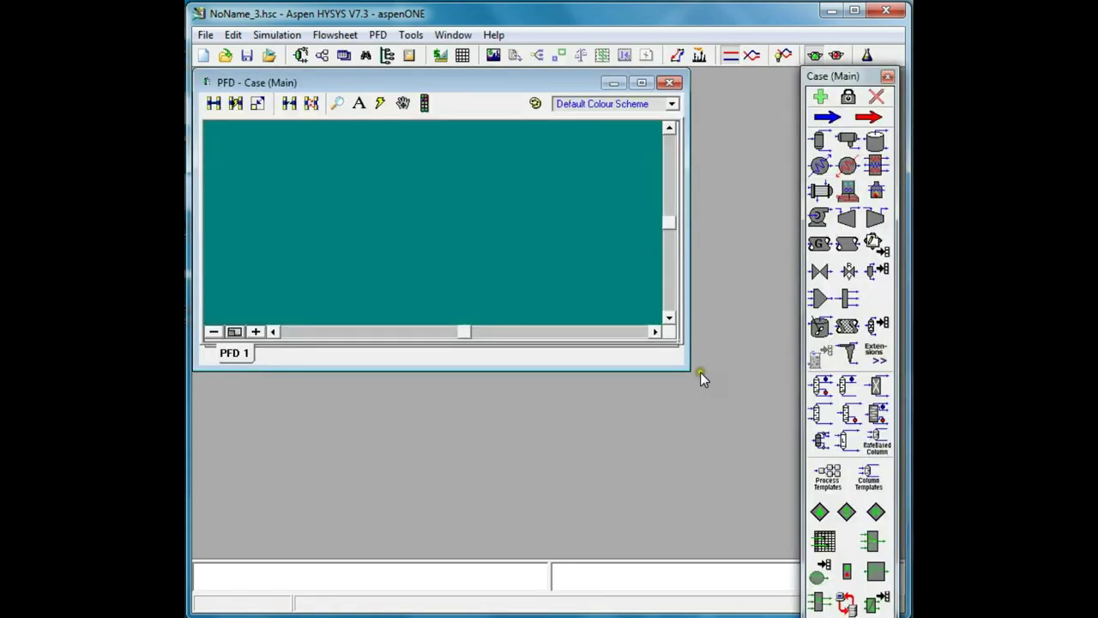
{"action": "left_click", "coordinate": [650, 82]}
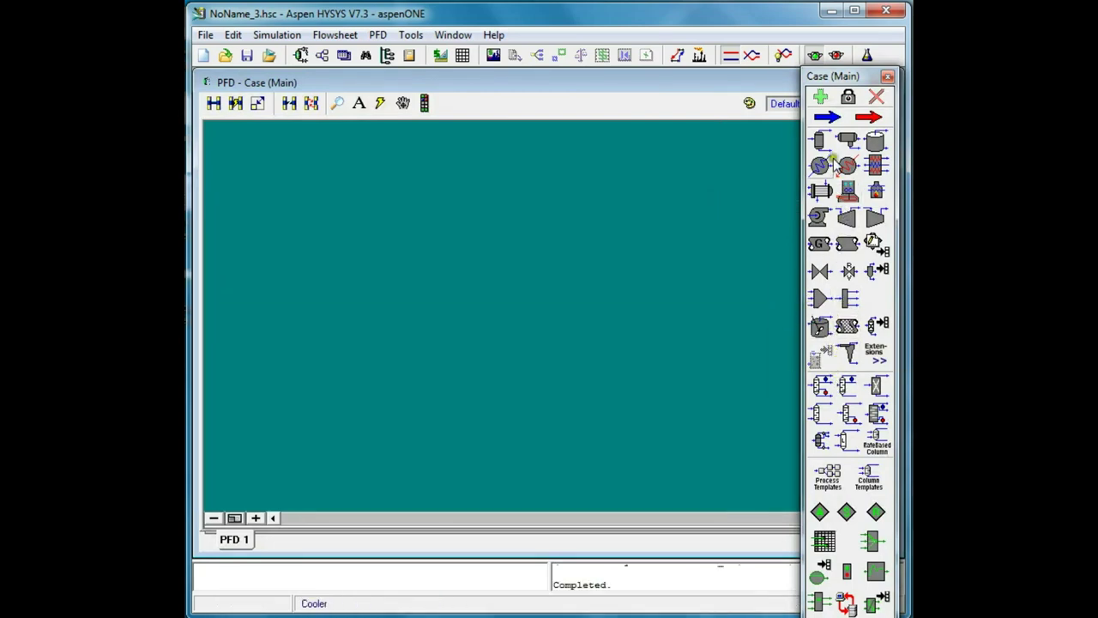
{"action": "left_click", "coordinate": [820, 271]}
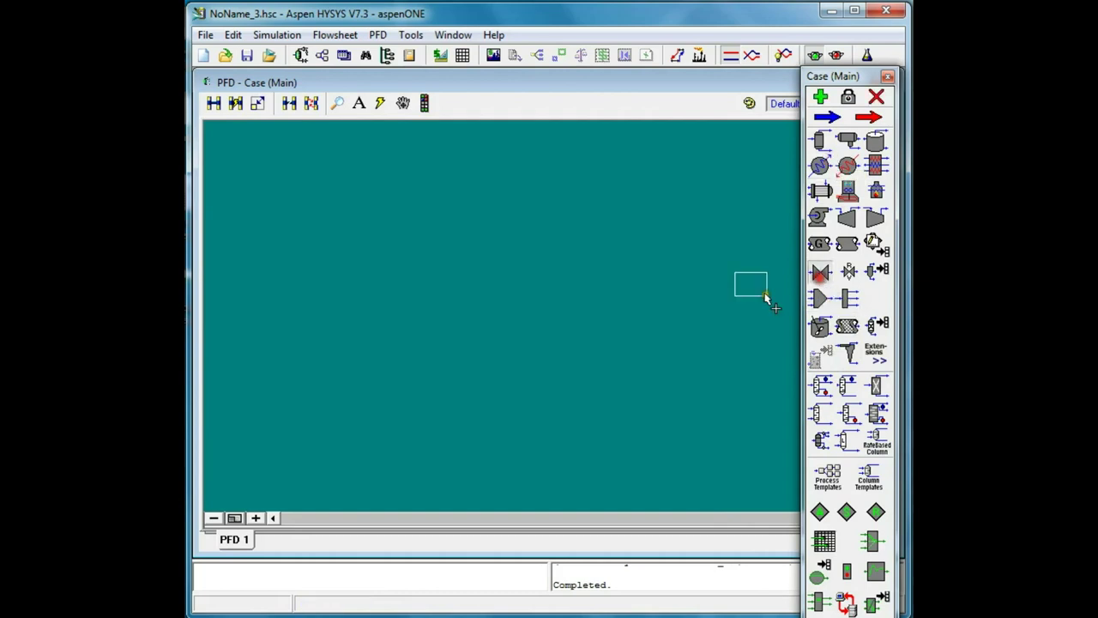
{"action": "left_click", "coordinate": [331, 225]}
Step: Connect the valve with inlet stream 1 and outlet stream 2
{"action": "double_click", "coordinate": [360, 230]}
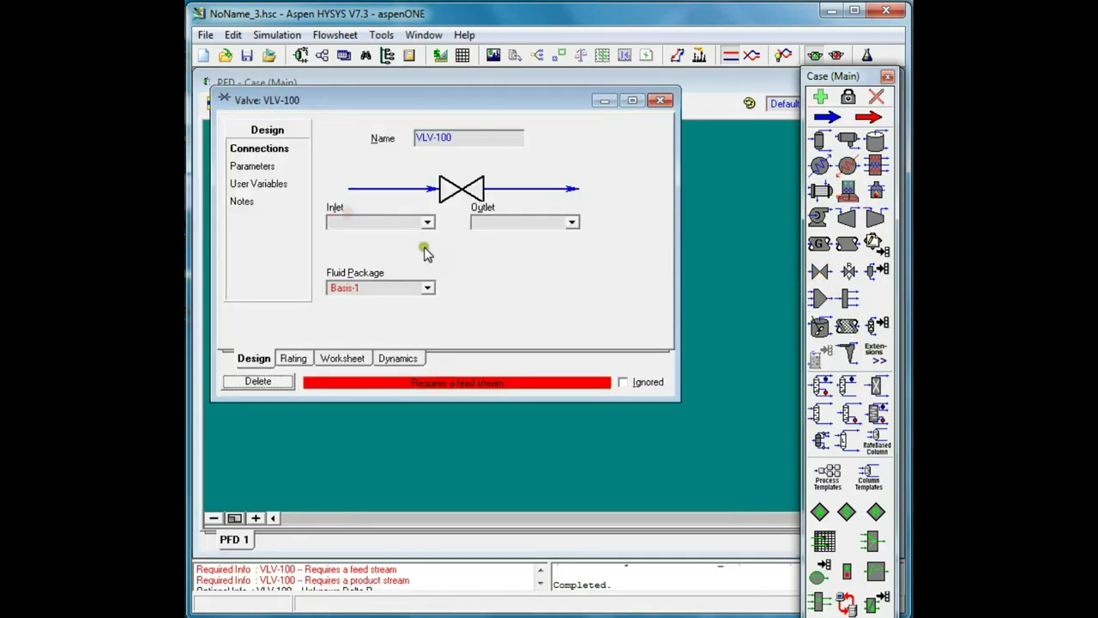
{"action": "left_click", "coordinate": [399, 222]}
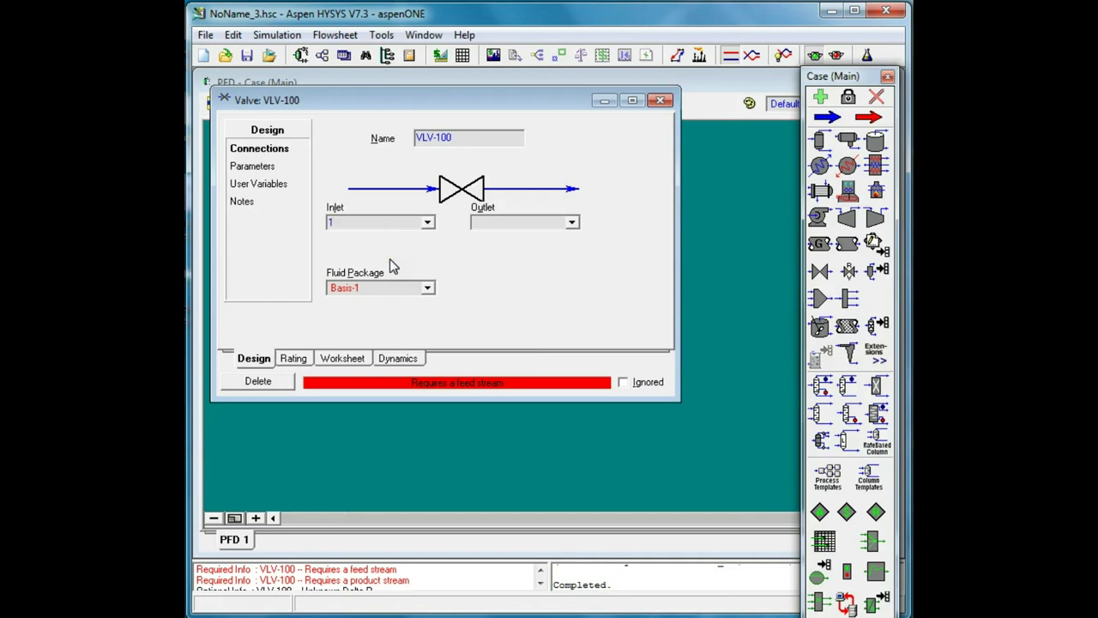
{"action": "left_click", "coordinate": [489, 224]}
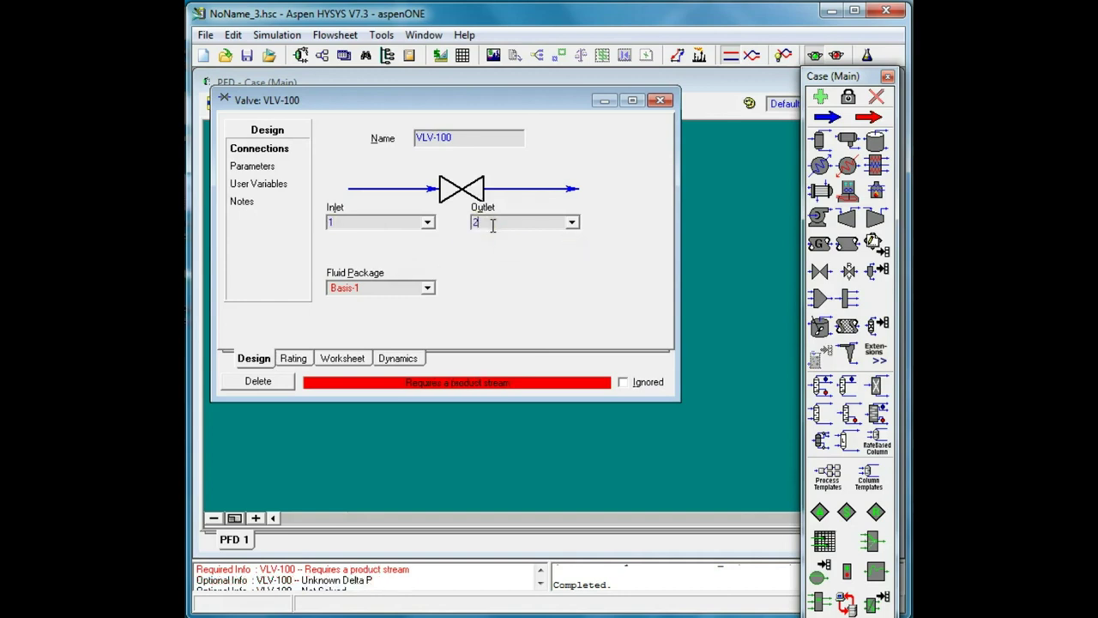
{"action": "key", "text": "Return"}
{"action": "left_click", "coordinate": [660, 101]}
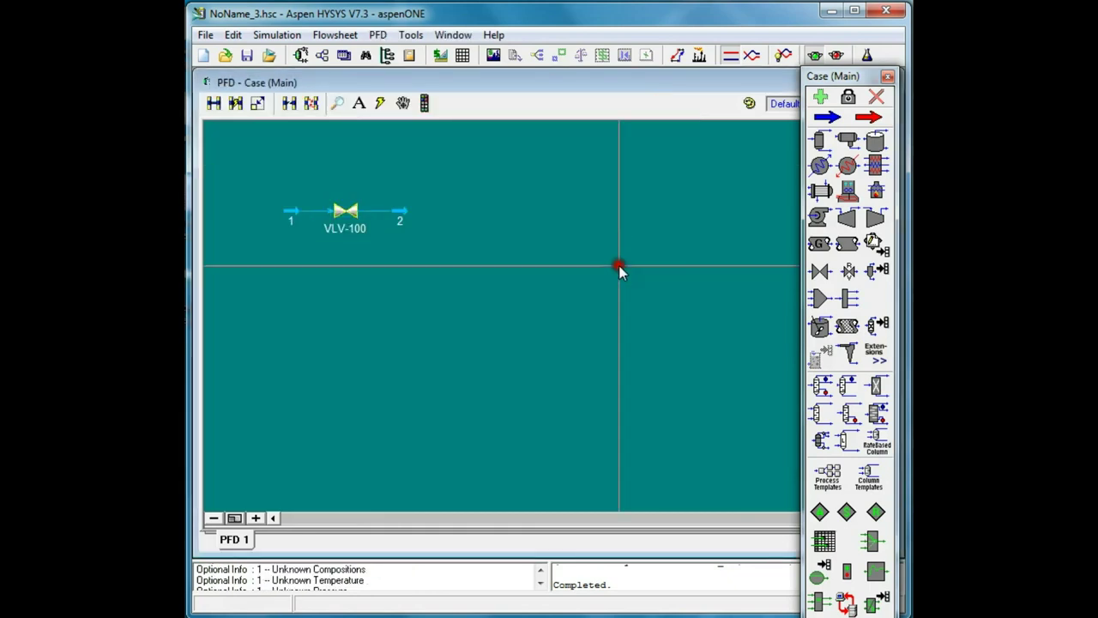
Step: Place a separator after the valve with stream 2 as inlet, Vapour as vapour outlet and Liquid as liquid outlet
{"action": "left_click_drag", "start_coordinate": [716, 182], "coordinate": [429, 258]}
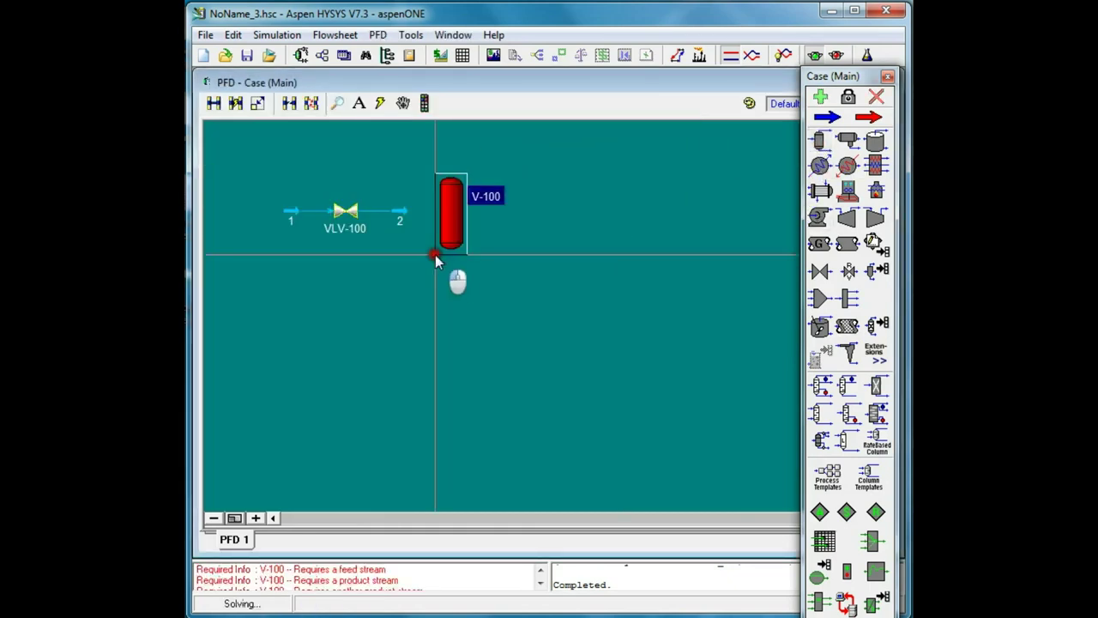
{"action": "double_click", "coordinate": [460, 235]}
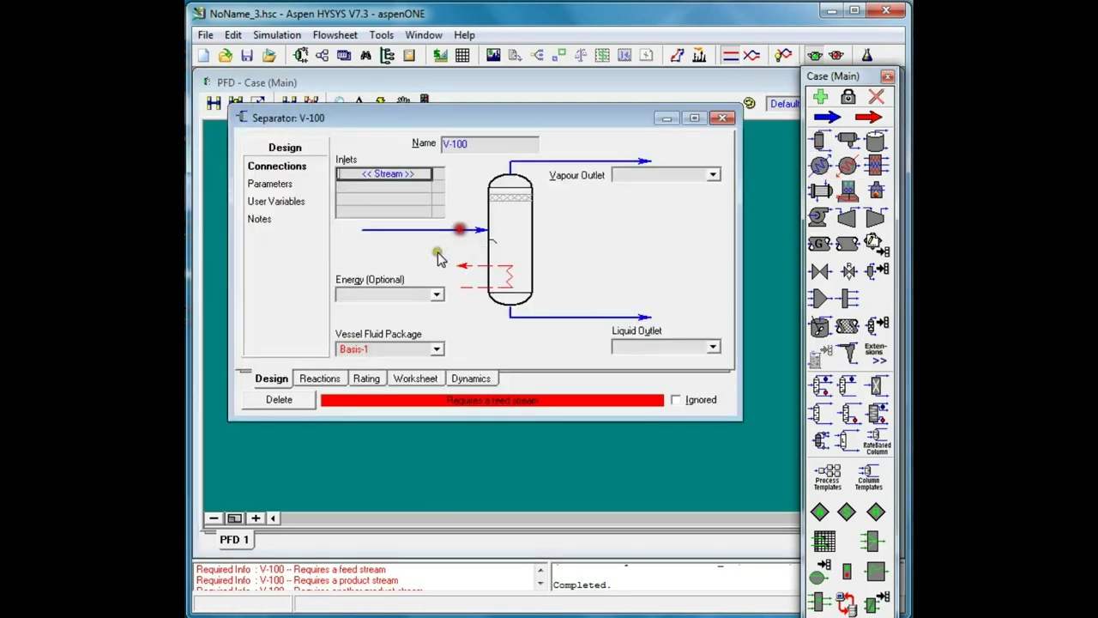
{"action": "left_click", "coordinate": [421, 174]}
{"action": "left_click", "coordinate": [366, 188]}
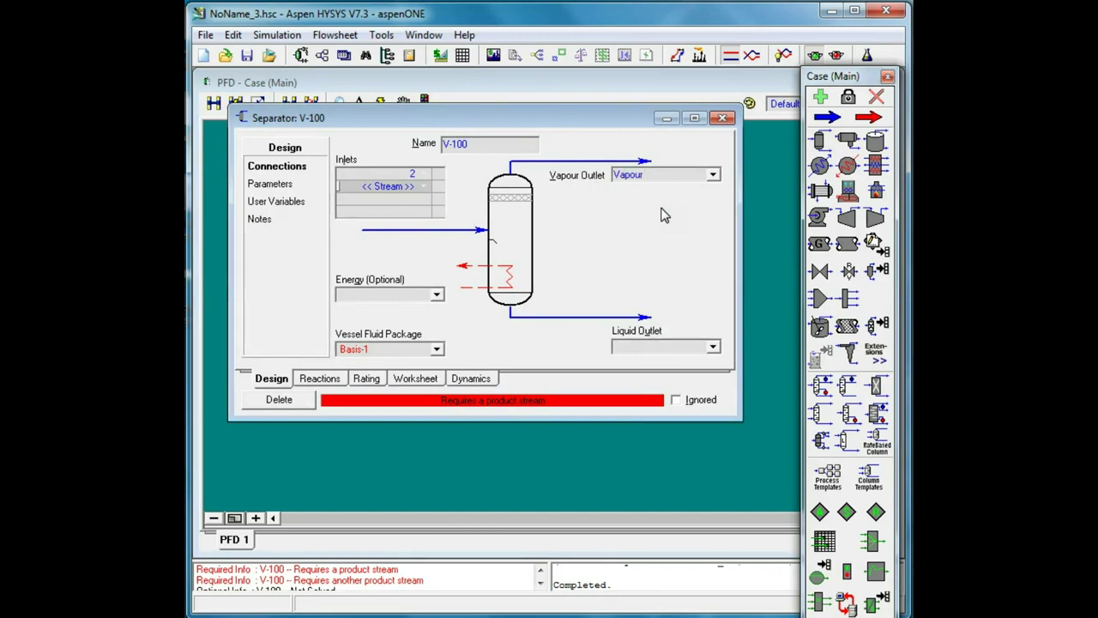
{"action": "left_click", "coordinate": [643, 348]}
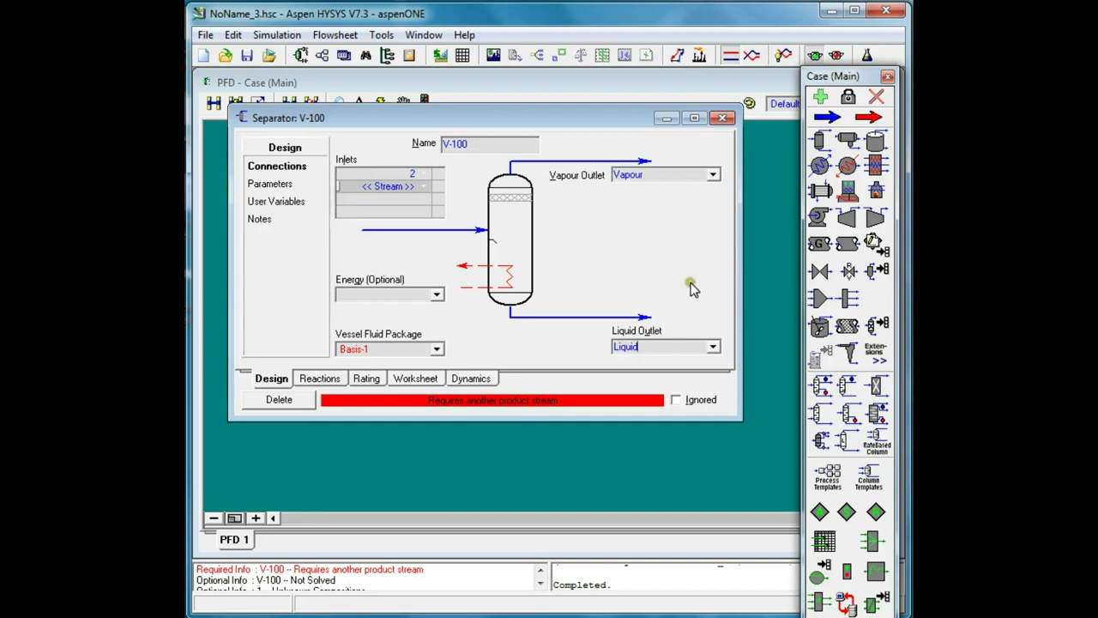
{"action": "left_click", "coordinate": [722, 118]}
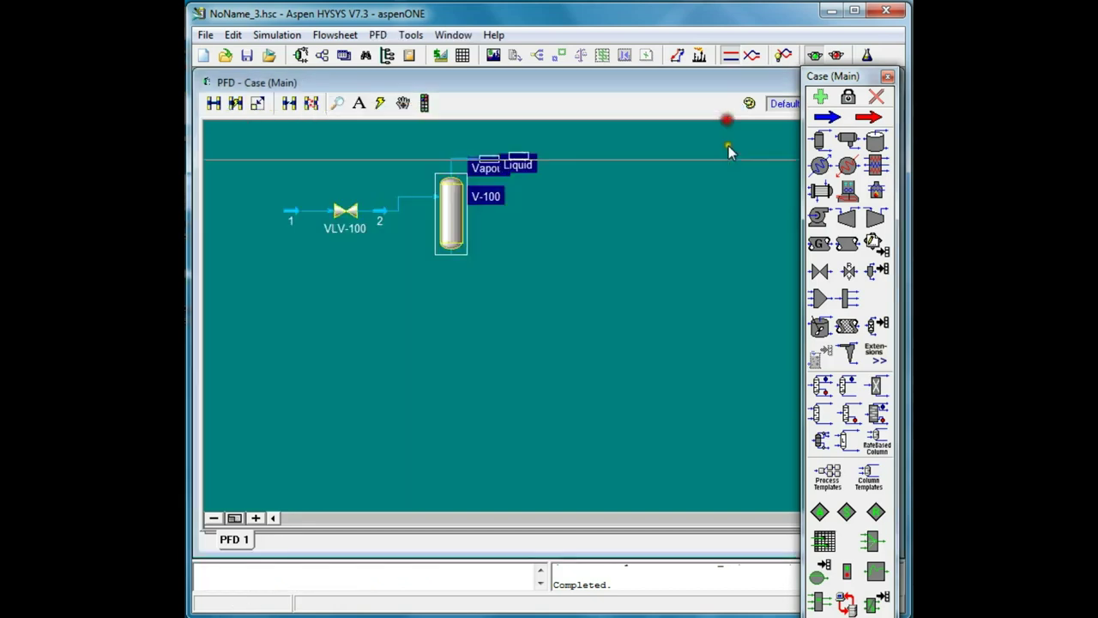
Step: Set stream 1 to a temperature of 100 C, a pressure of 1200 kPa and a molar flow of 100 kgmole/h
{"action": "double_click", "coordinate": [291, 210]}
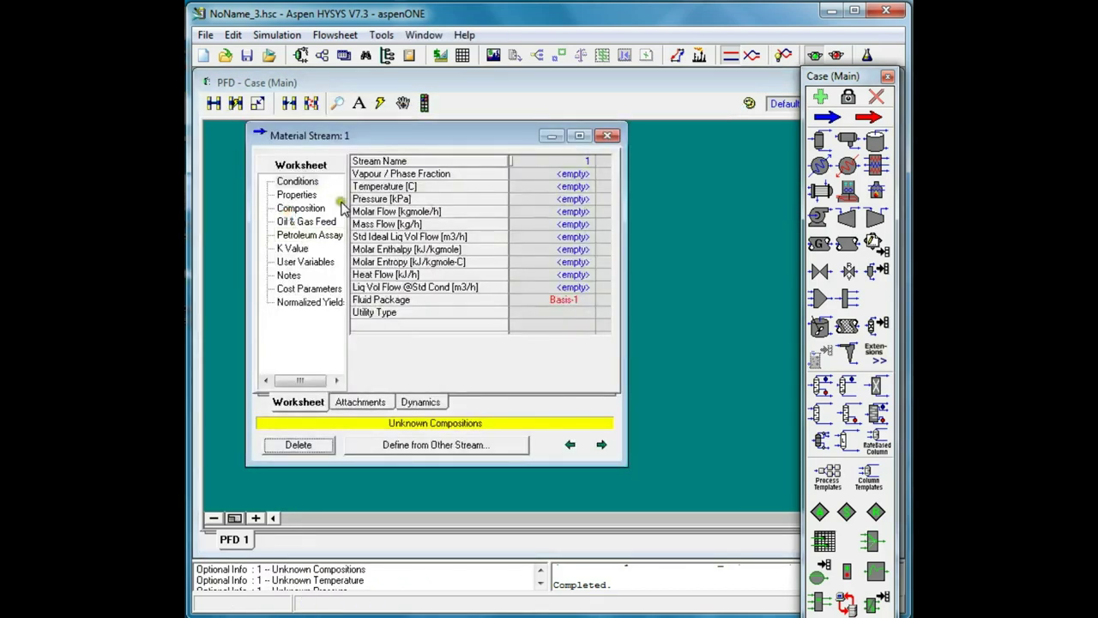
{"action": "left_click", "coordinate": [532, 187]}
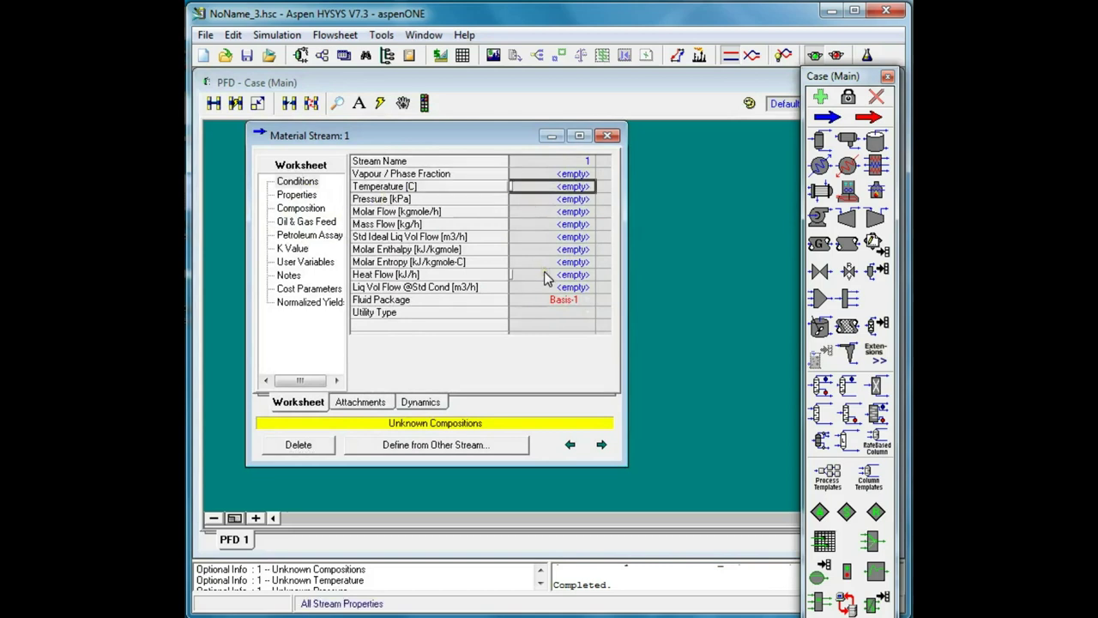
{"action": "type", "text": "100"}
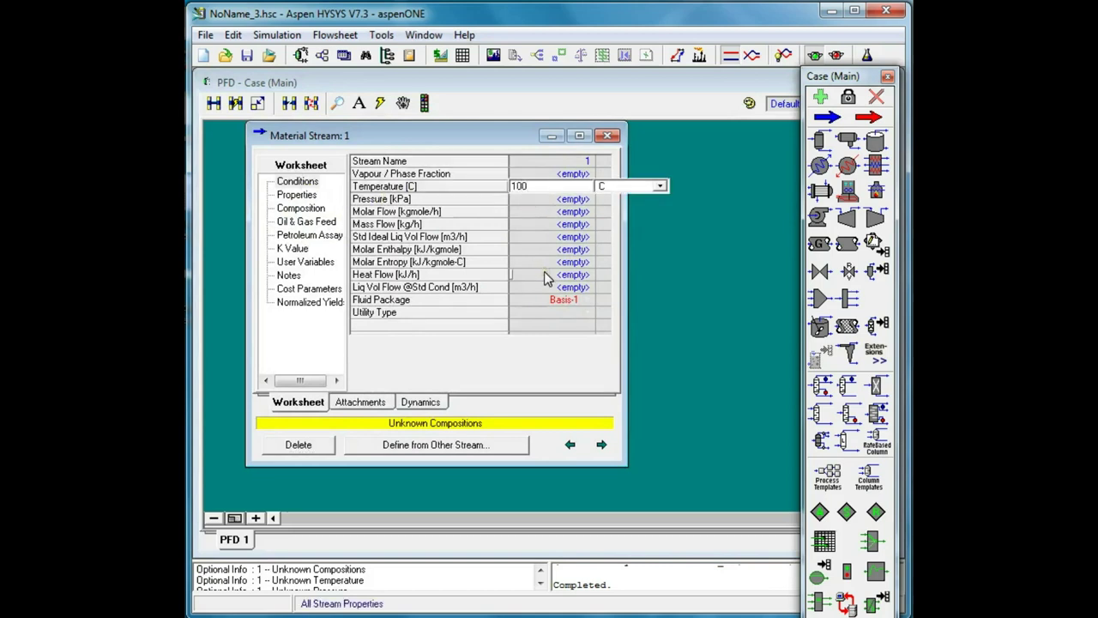
{"action": "key", "text": "Return"}
{"action": "type", "text": "1200"}
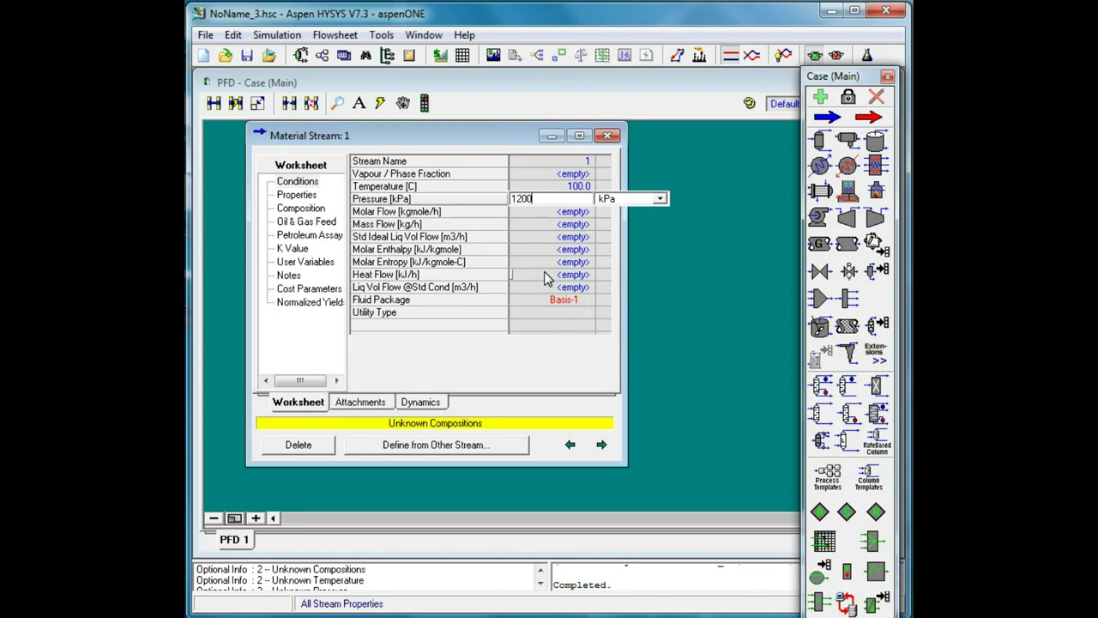
{"action": "key", "text": "Return"}
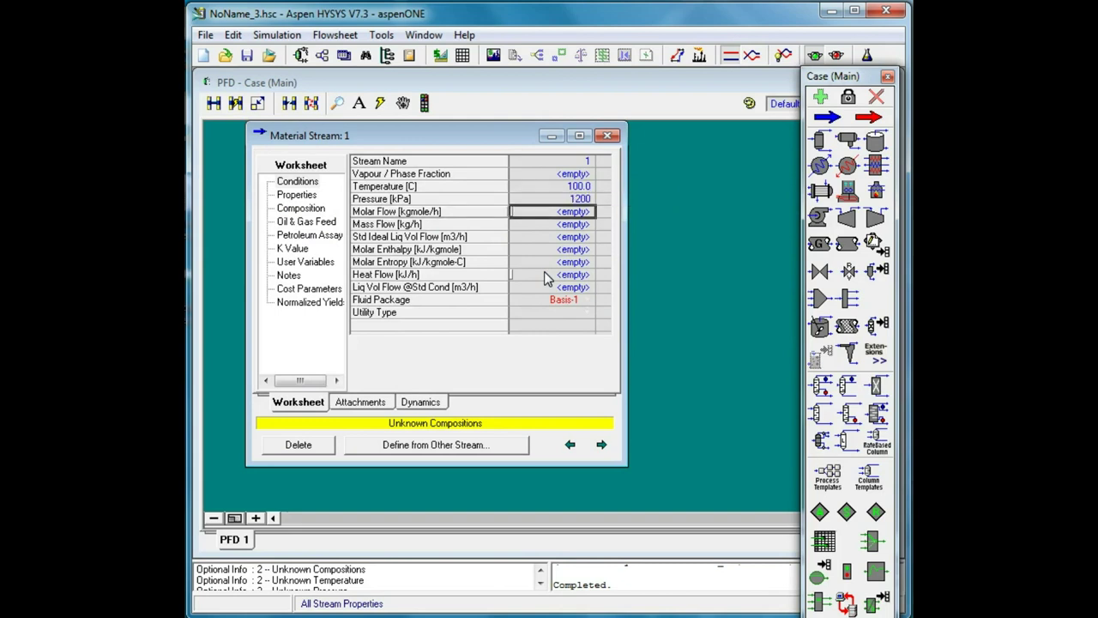
{"action": "type", "text": "100"}
{"action": "key", "text": "Return"}
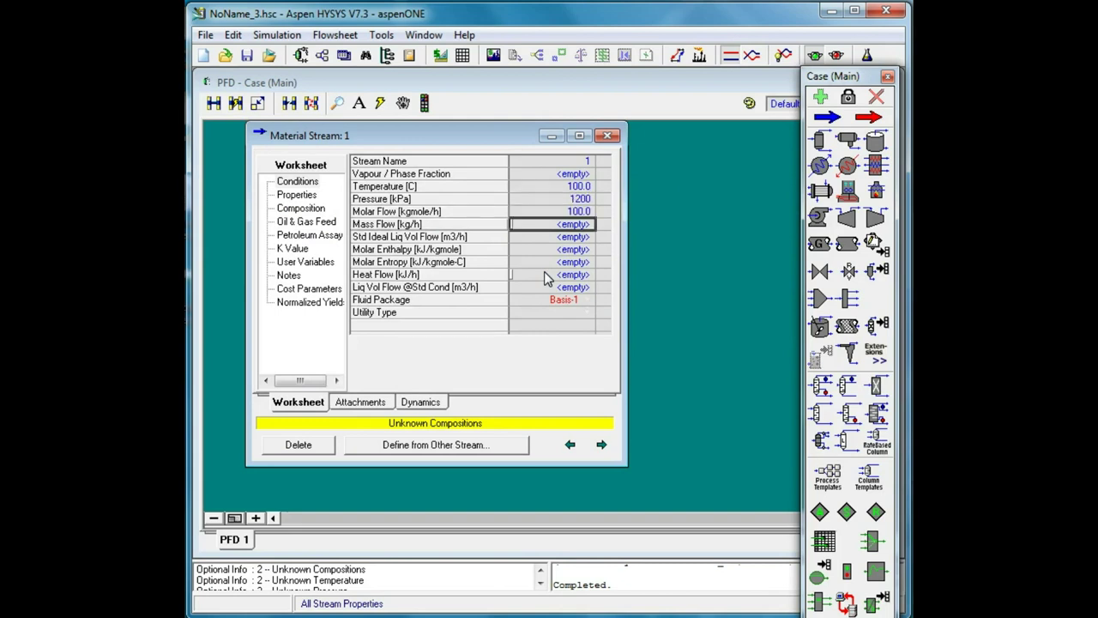
Step: Define the composition of stream 1 with mole fractions of 0.5 Nitrogen and 0.5 H2O
{"action": "left_click", "coordinate": [299, 209]}
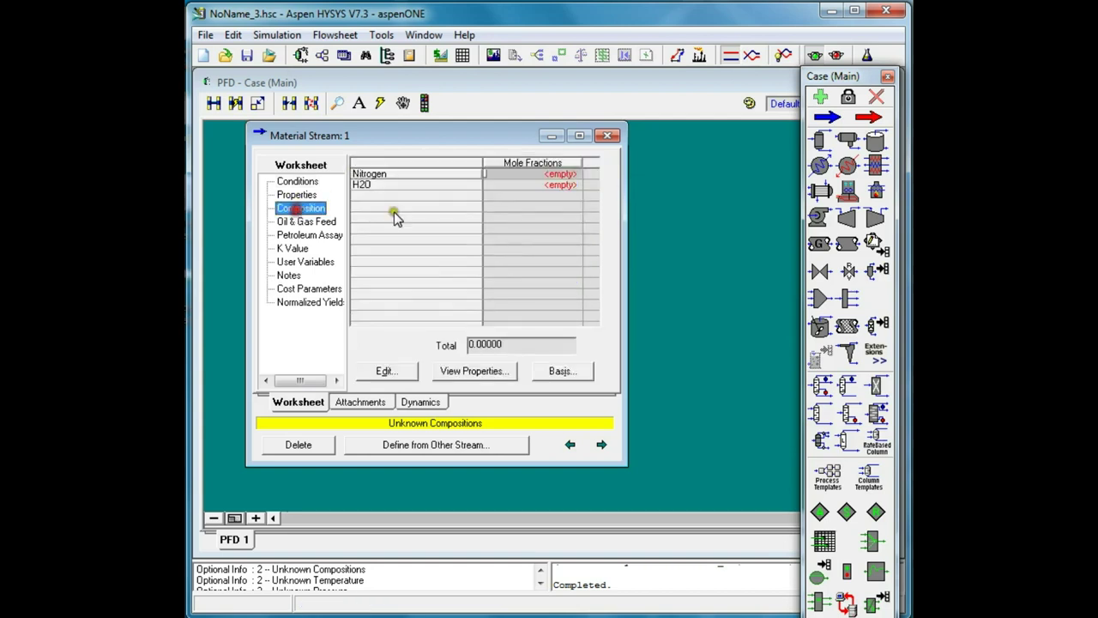
{"action": "left_click", "coordinate": [561, 174]}
{"action": "type", "text": "0.5"}
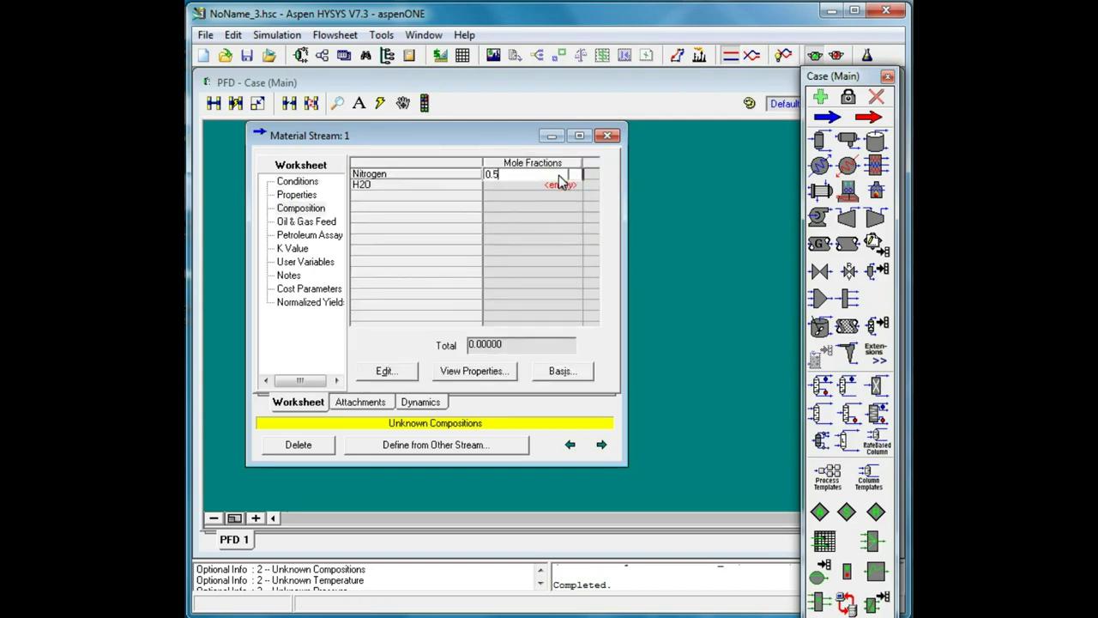
{"action": "key", "text": "Return"}
{"action": "type", "text": "0.5"}
{"action": "key", "text": "Return"}
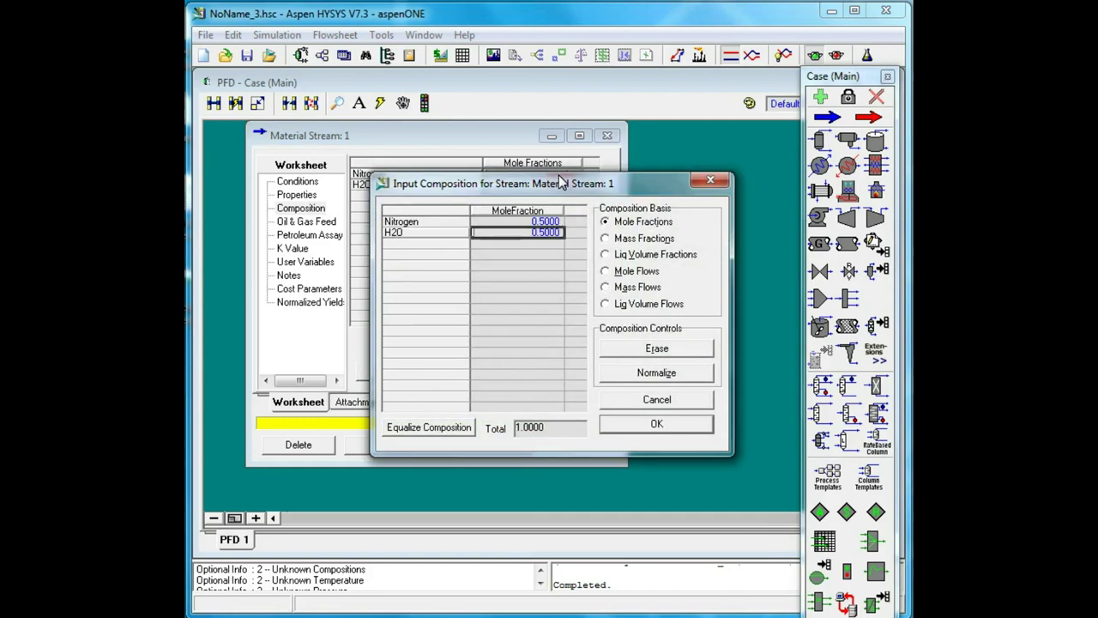
{"action": "left_click", "coordinate": [656, 423]}
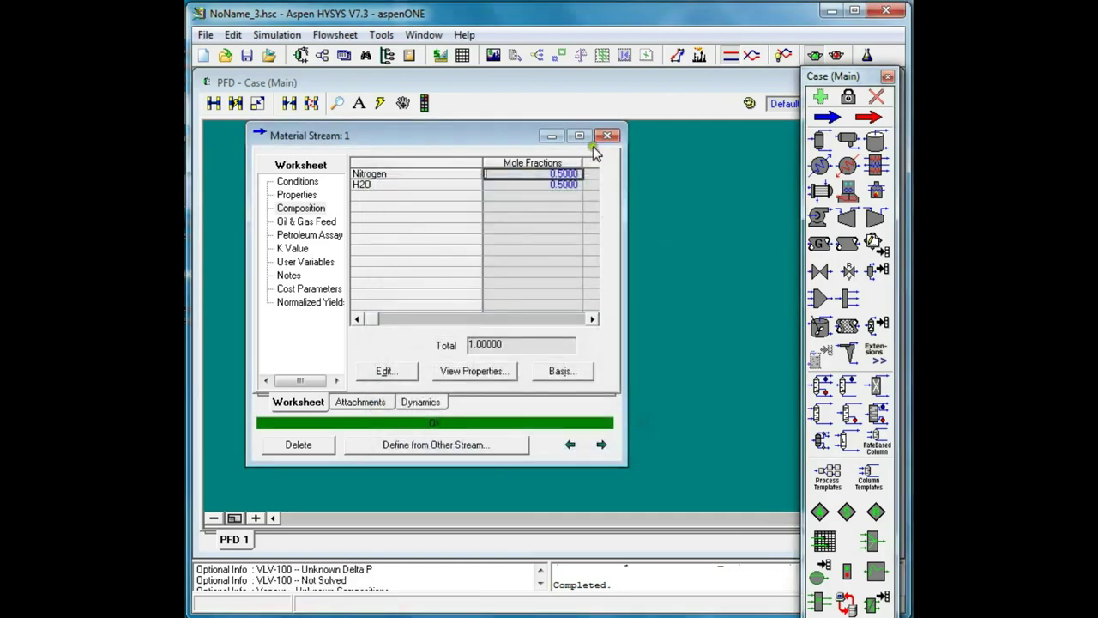
{"action": "left_click", "coordinate": [608, 137]}
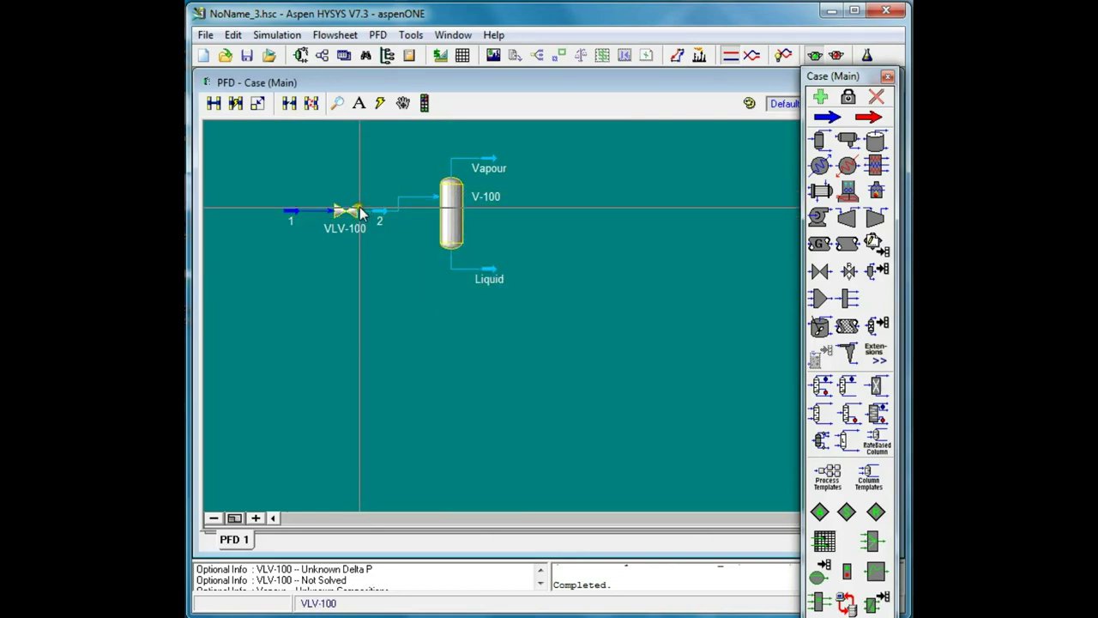
{"action": "mouse_move", "coordinate": [359, 215]}
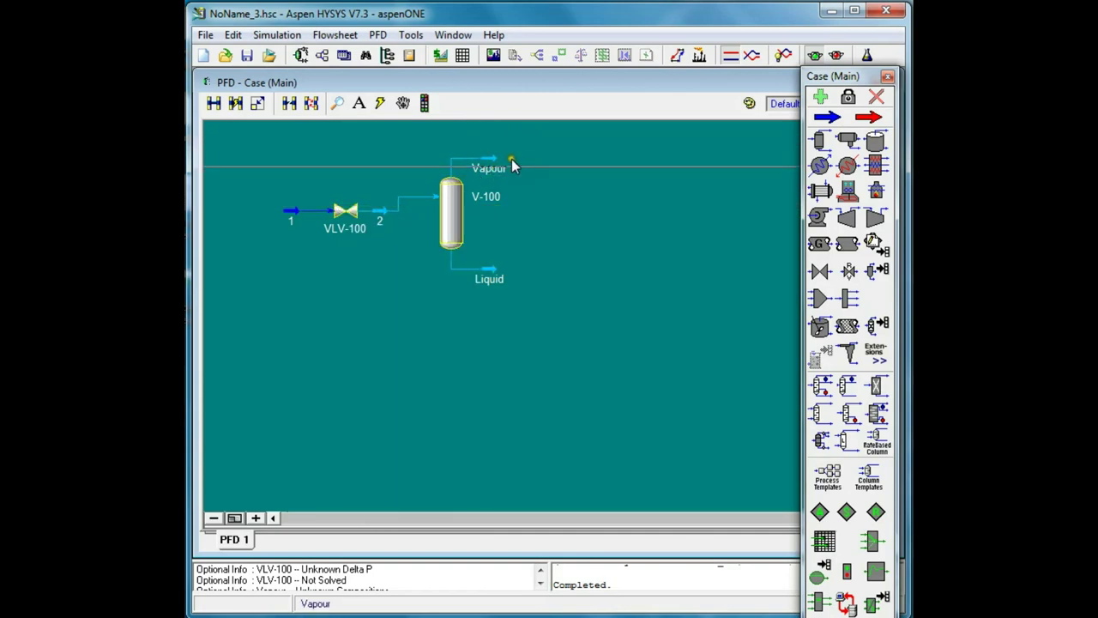
{"action": "mouse_move", "coordinate": [494, 172]}
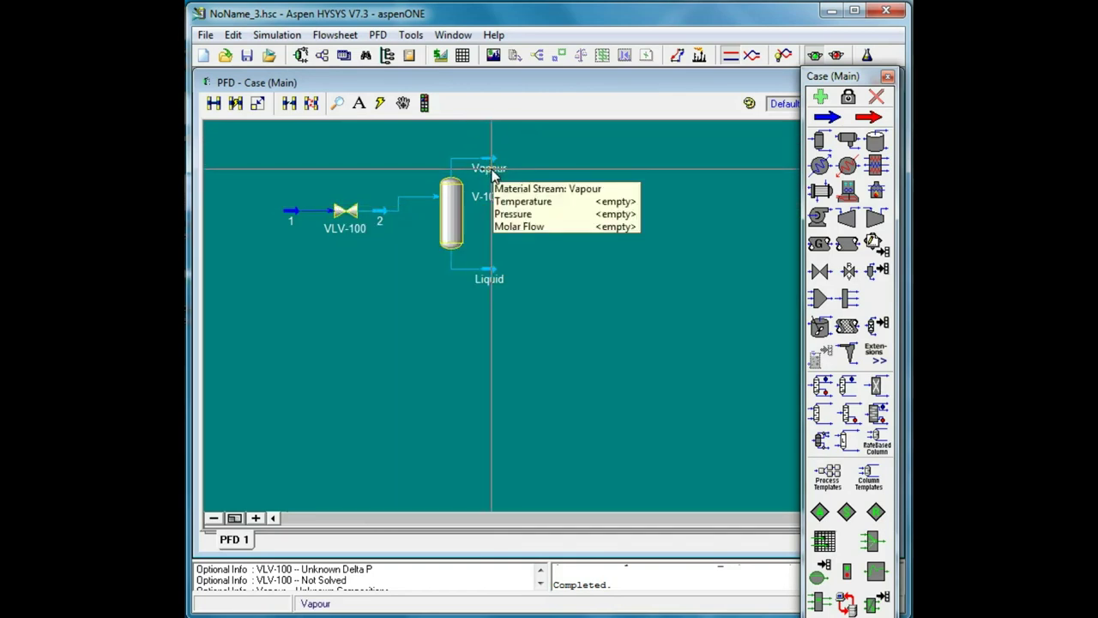
Step: Set the Delta P of valve VLV-100 to 100 kPa
{"action": "double_click", "coordinate": [346, 211]}
{"action": "left_click", "coordinate": [309, 219]}
{"action": "left_click", "coordinate": [483, 201]}
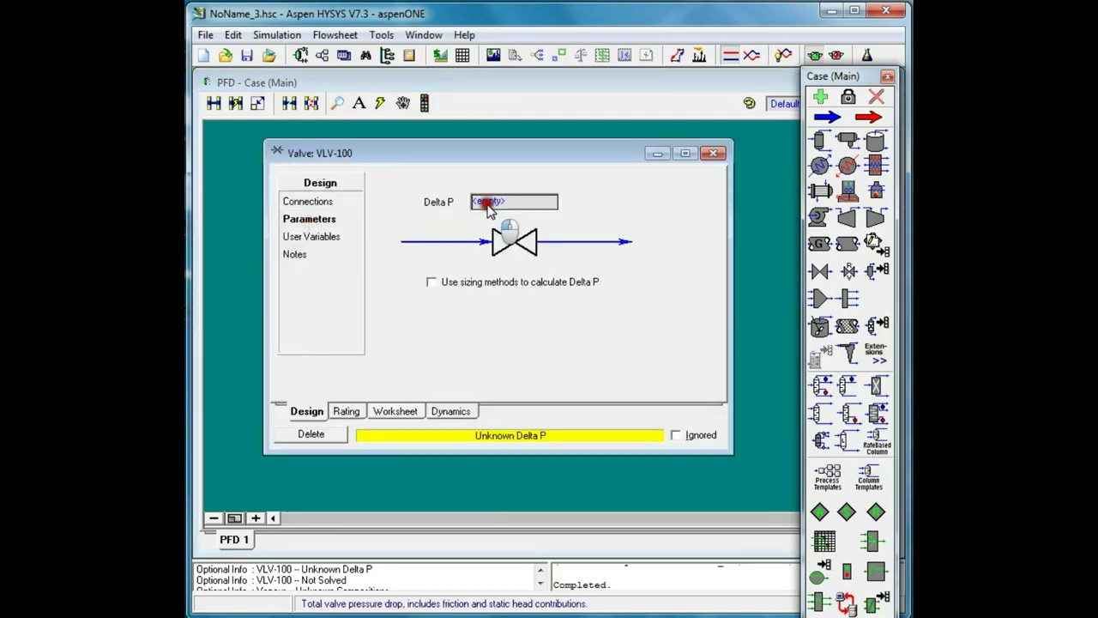
{"action": "type", "text": "100"}
{"action": "key", "text": "Return"}
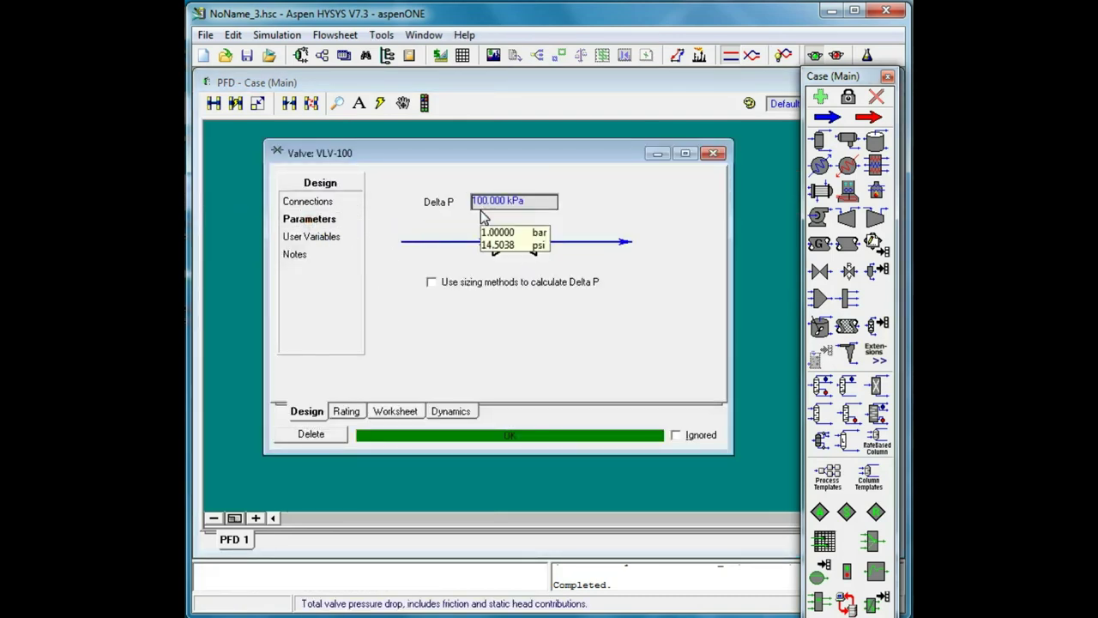
{"action": "left_click", "coordinate": [711, 155]}
{"action": "mouse_move", "coordinate": [490, 163]}
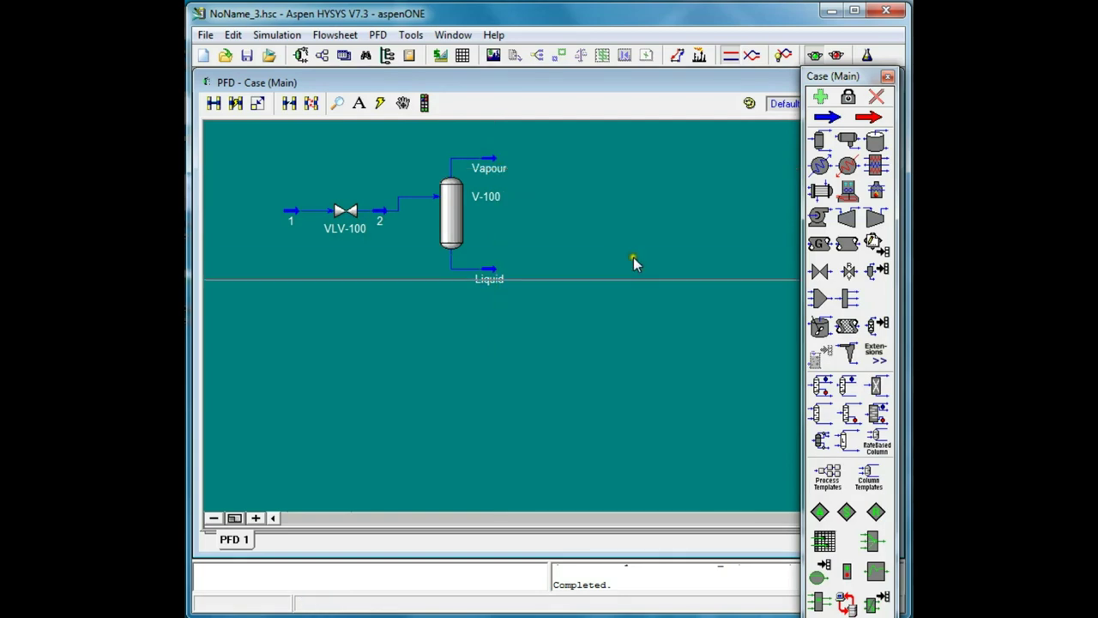
Step: Place an Adjust operation below the valve and select the Pressure Drop of VLV-100 as its adjusted variable
{"action": "left_click", "coordinate": [821, 514]}
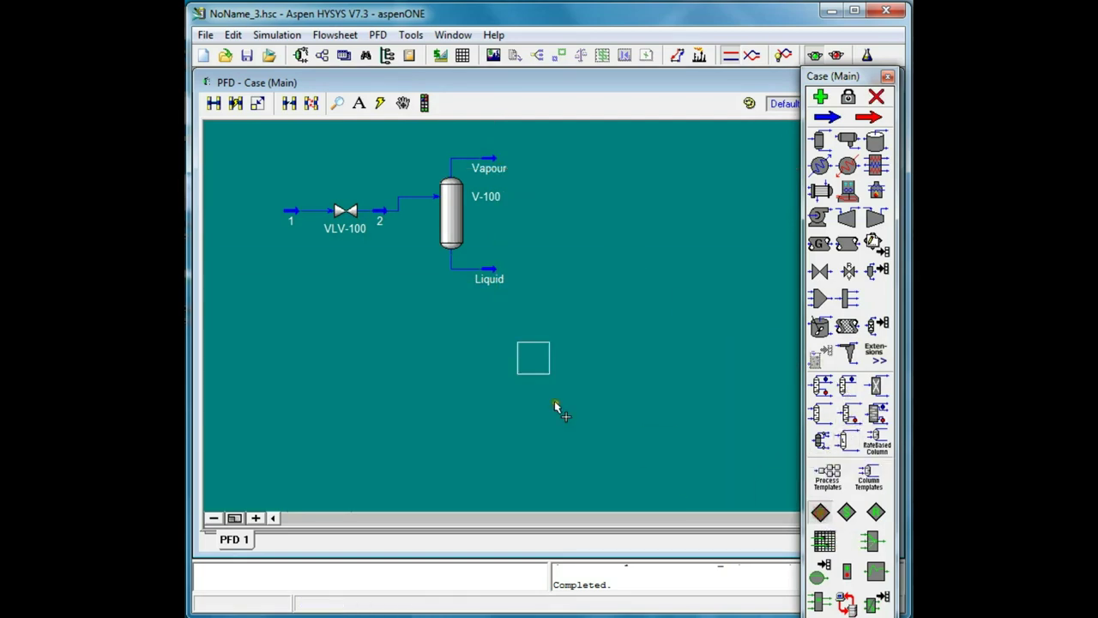
{"action": "left_click", "coordinate": [347, 309]}
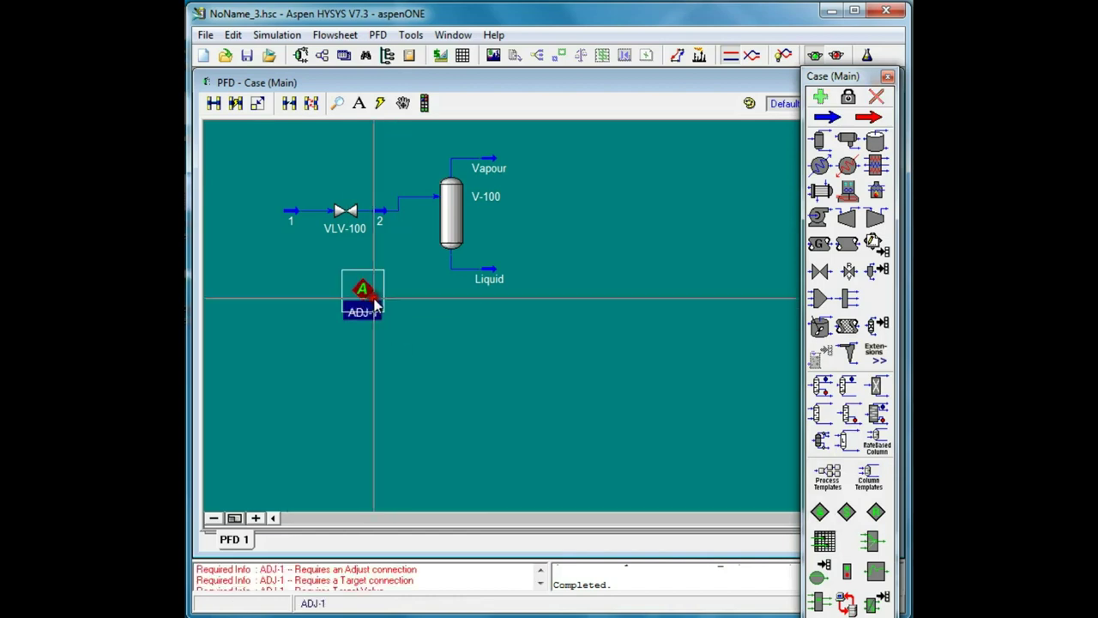
{"action": "double_click", "coordinate": [365, 292]}
{"action": "left_click_drag", "start_coordinate": [469, 164], "coordinate": [436, 187]}
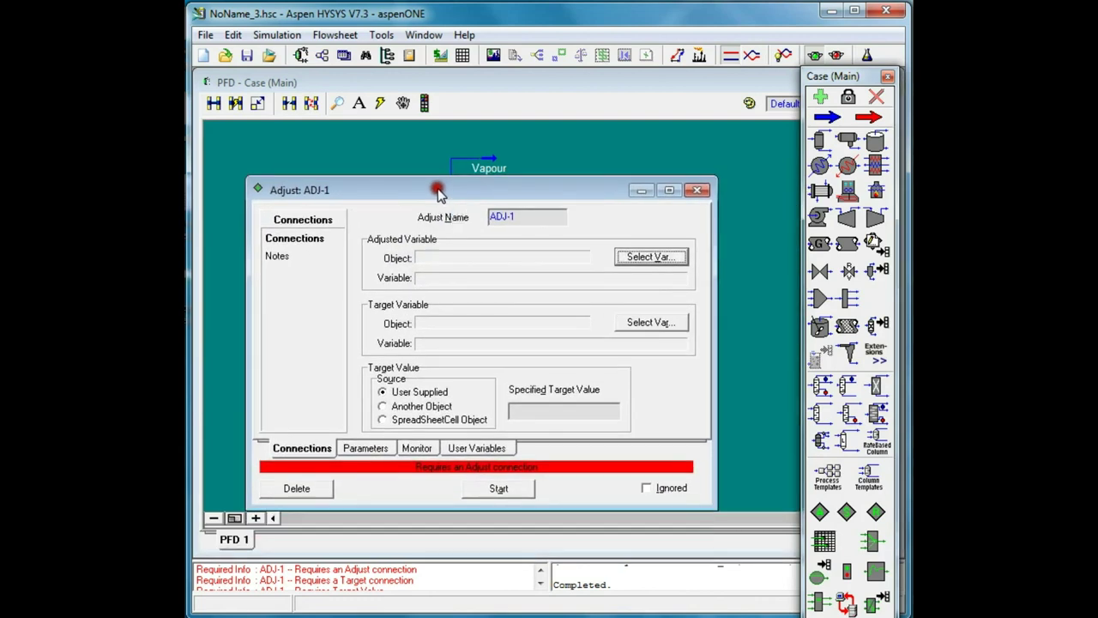
{"action": "left_click", "coordinate": [645, 257]}
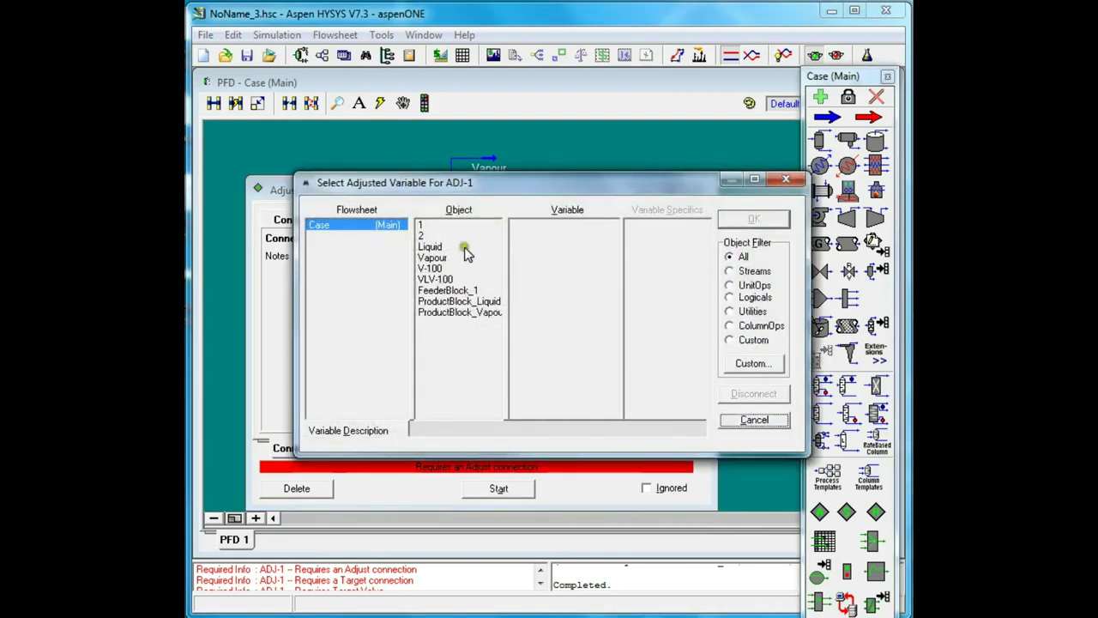
{"action": "left_click_drag", "start_coordinate": [501, 184], "coordinate": [491, 155]}
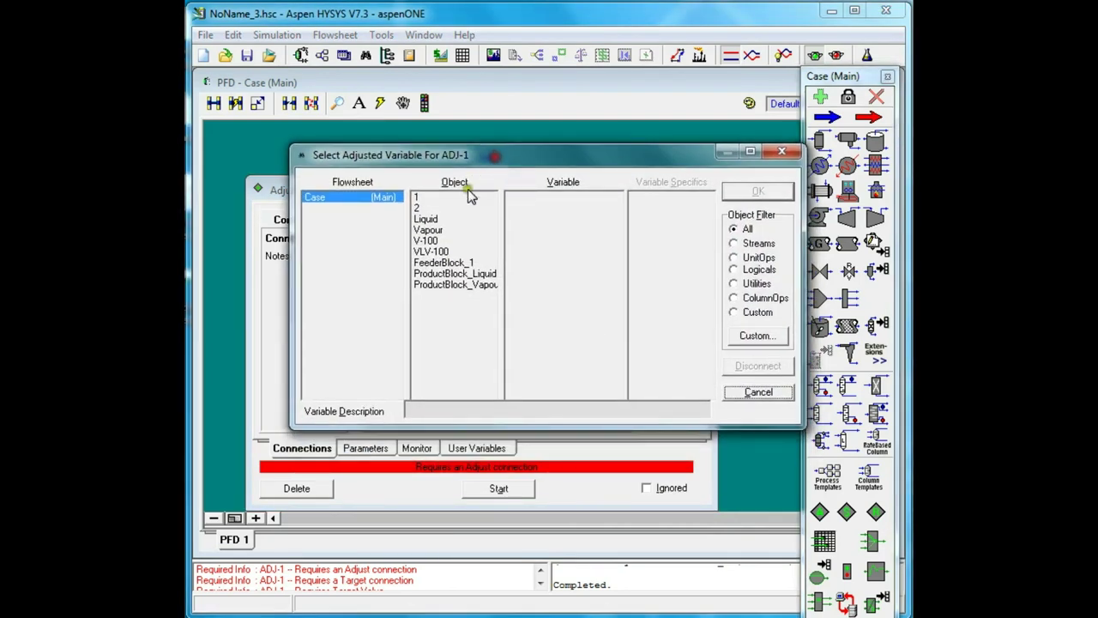
{"action": "left_click", "coordinate": [434, 254]}
{"action": "left_click_drag", "start_coordinate": [620, 239], "coordinate": [589, 309]}
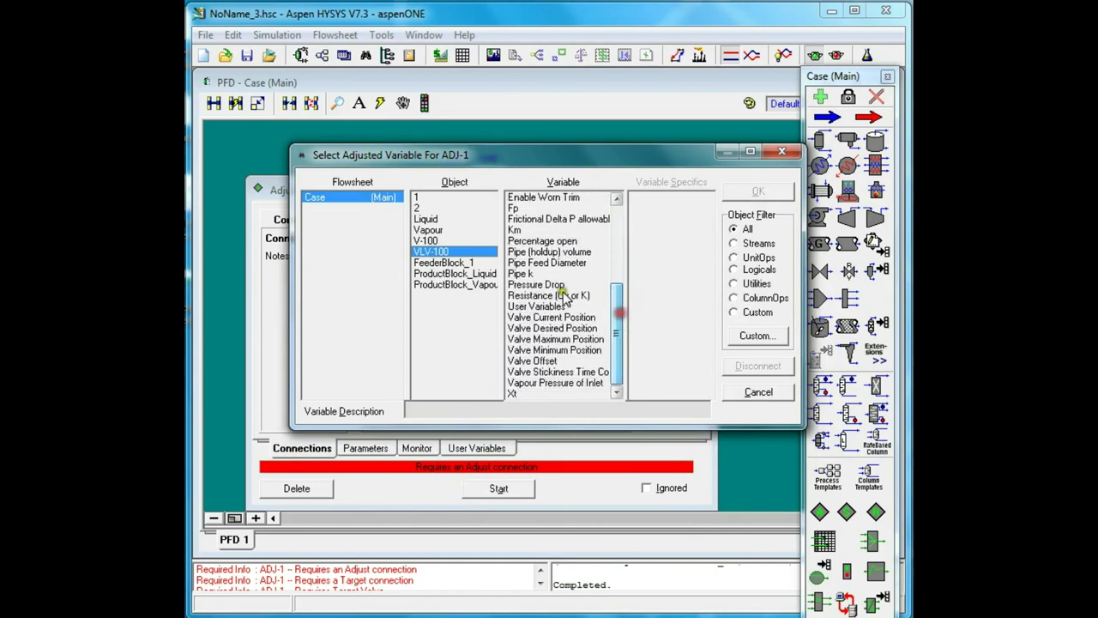
{"action": "left_click", "coordinate": [547, 284]}
{"action": "left_click", "coordinate": [748, 191]}
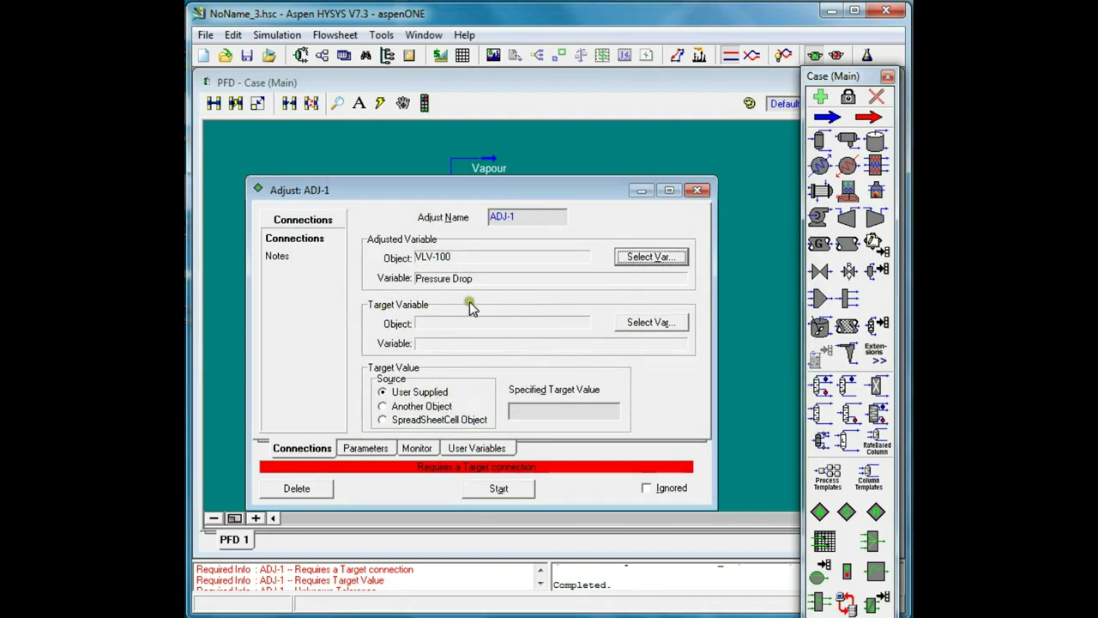
Step: Select the Temperature of the Vapour stream as the Adjust operation's target variable
{"action": "left_click", "coordinate": [648, 323]}
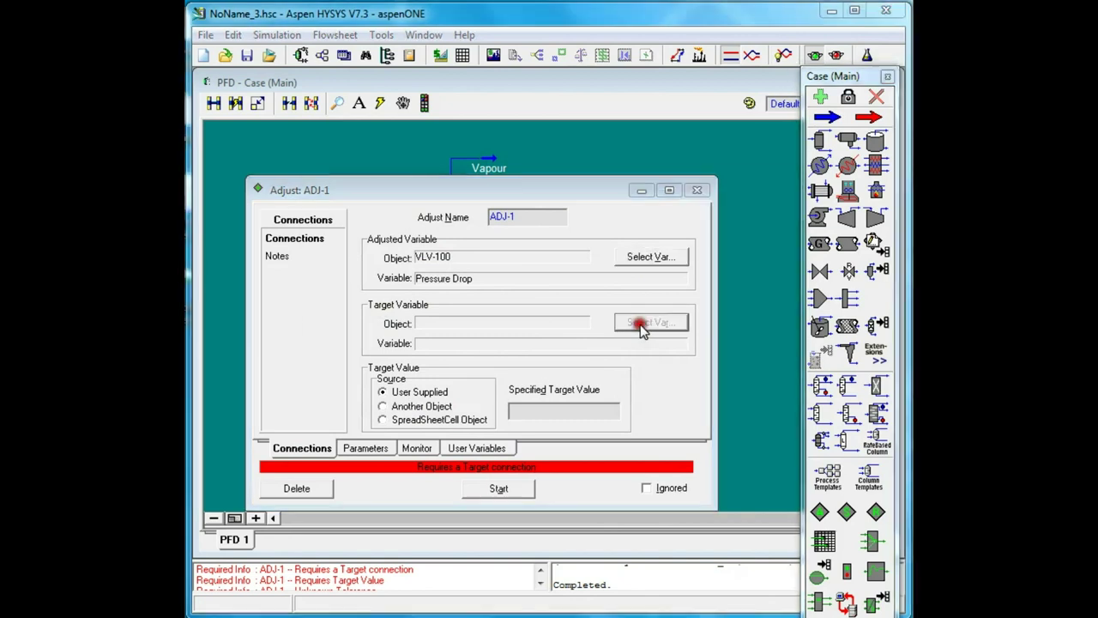
{"action": "left_click", "coordinate": [434, 259]}
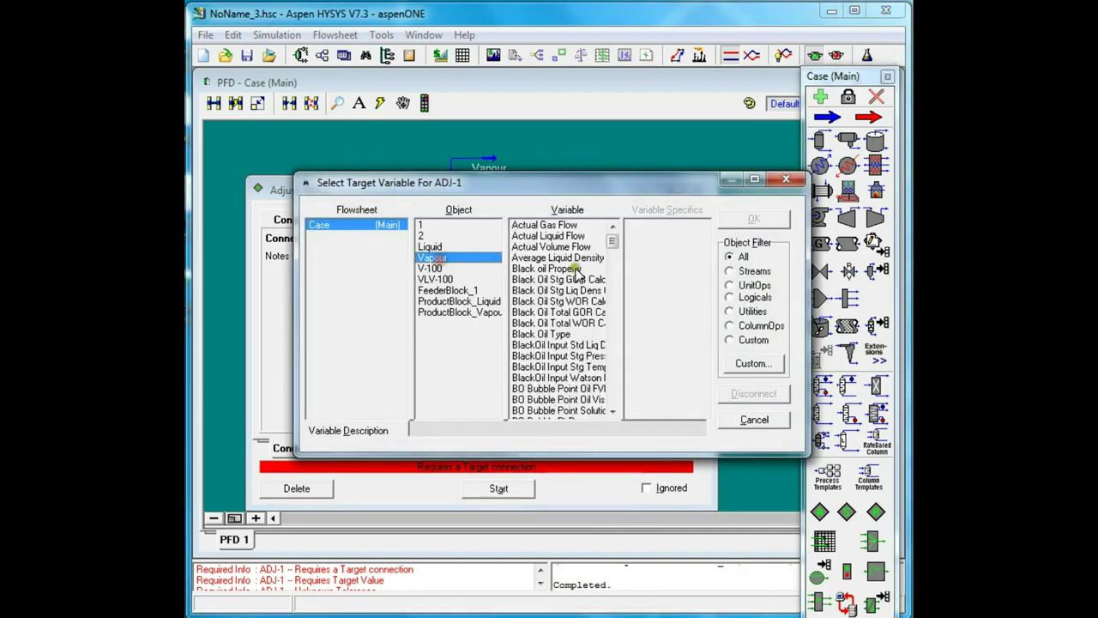
{"action": "left_click_drag", "start_coordinate": [612, 240], "coordinate": [609, 394]}
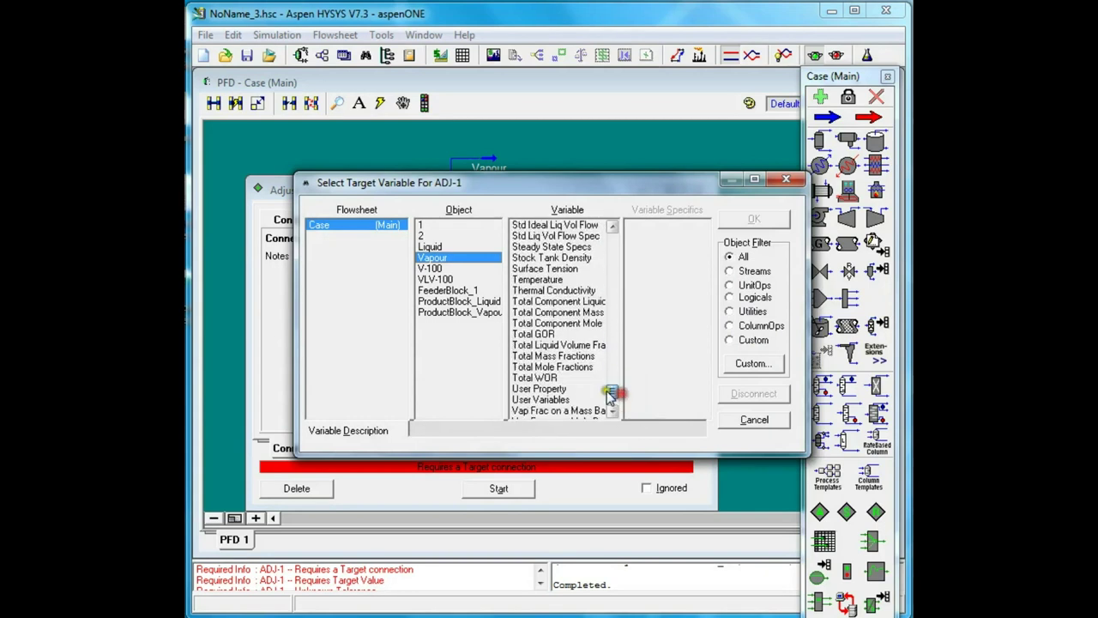
{"action": "left_click", "coordinate": [538, 280]}
{"action": "left_click", "coordinate": [762, 222]}
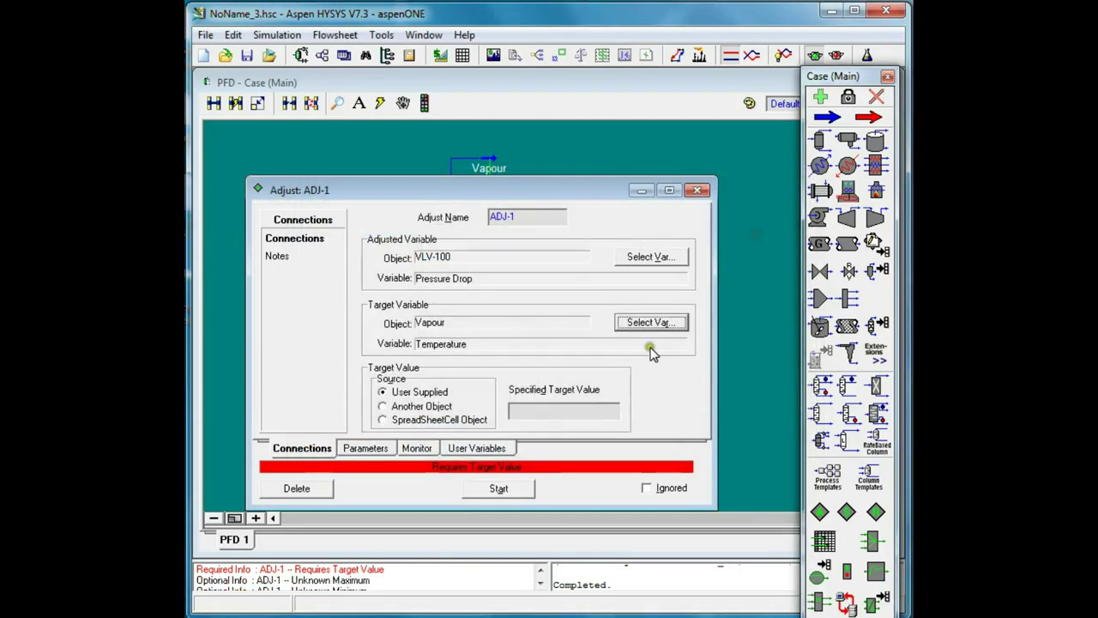
Step: Set the Adjust solving parameters to a minimum of 10 kPa, a maximum of 1000 kPa and 100 maximum iterations
{"action": "left_click", "coordinate": [373, 451]}
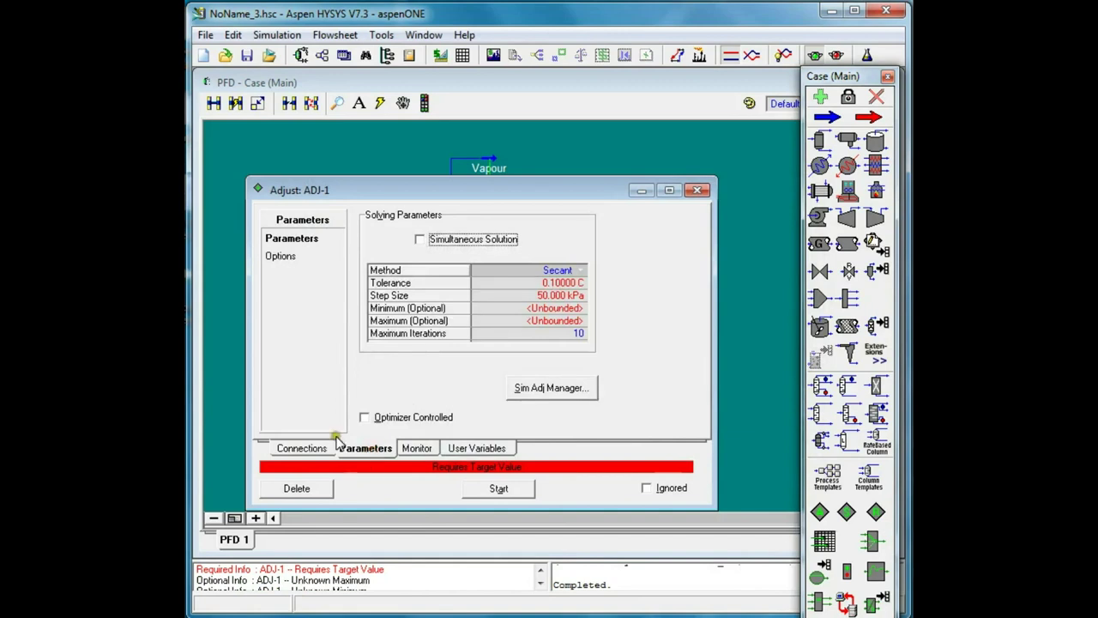
{"action": "left_click", "coordinate": [547, 333]}
{"action": "left_click", "coordinate": [546, 309]}
{"action": "left_click", "coordinate": [545, 311]}
{"action": "type", "text": "10"}
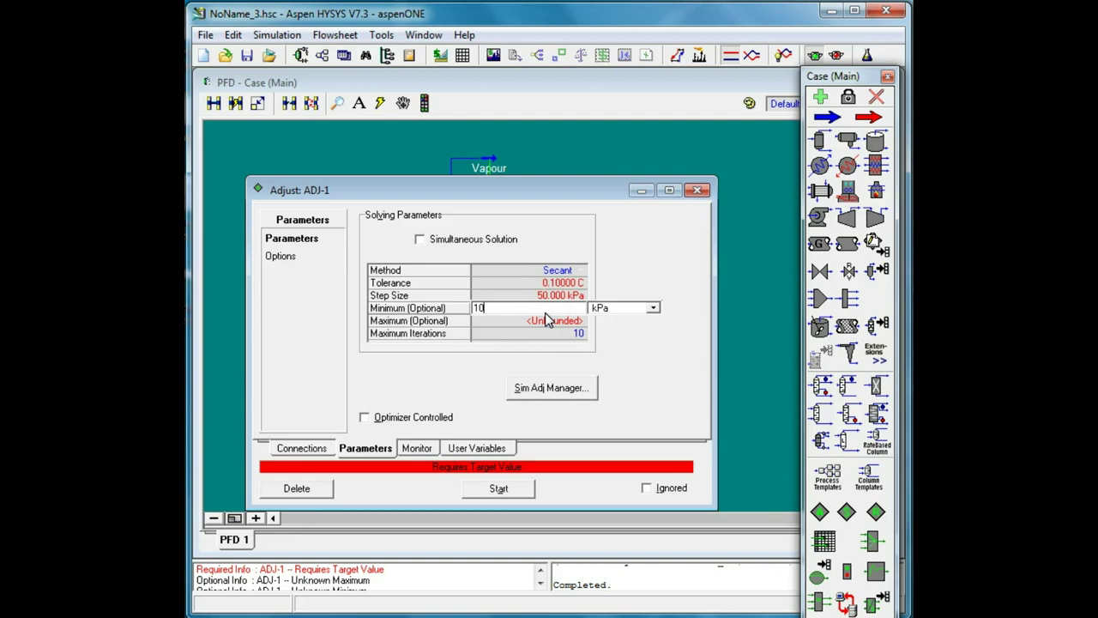
{"action": "key", "text": "Return"}
{"action": "type", "text": "1000"}
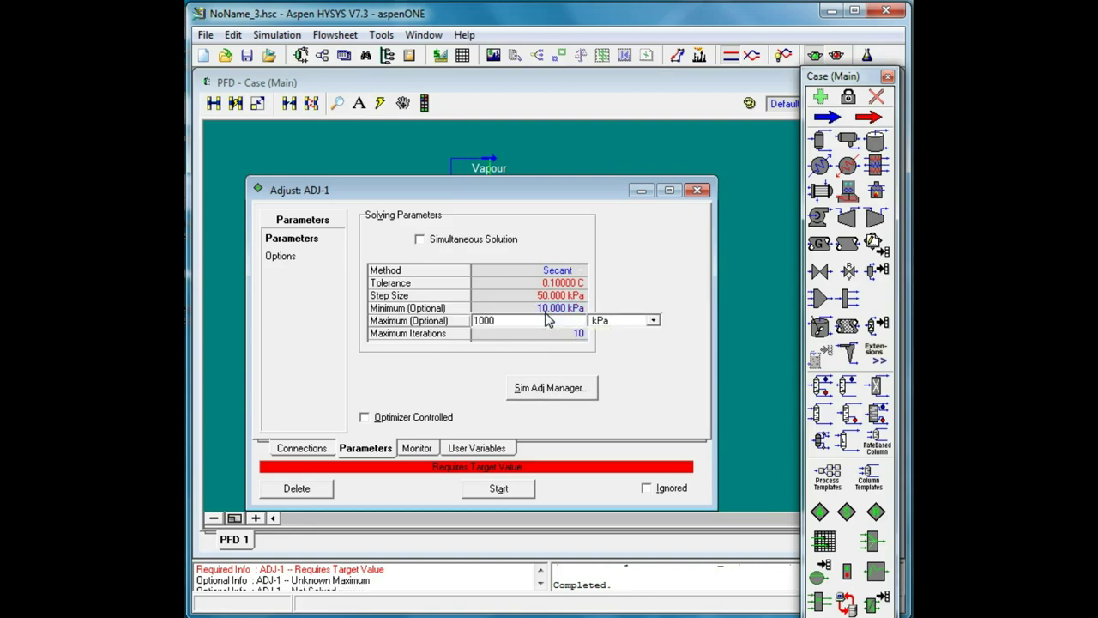
{"action": "key", "text": "Return"}
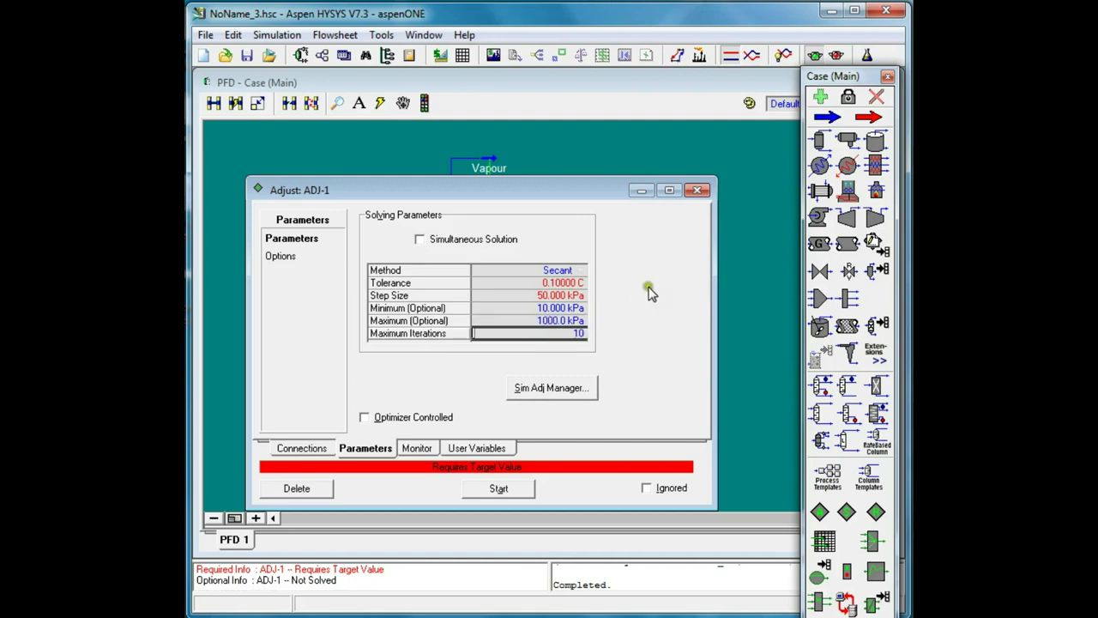
{"action": "type", "text": "1"}
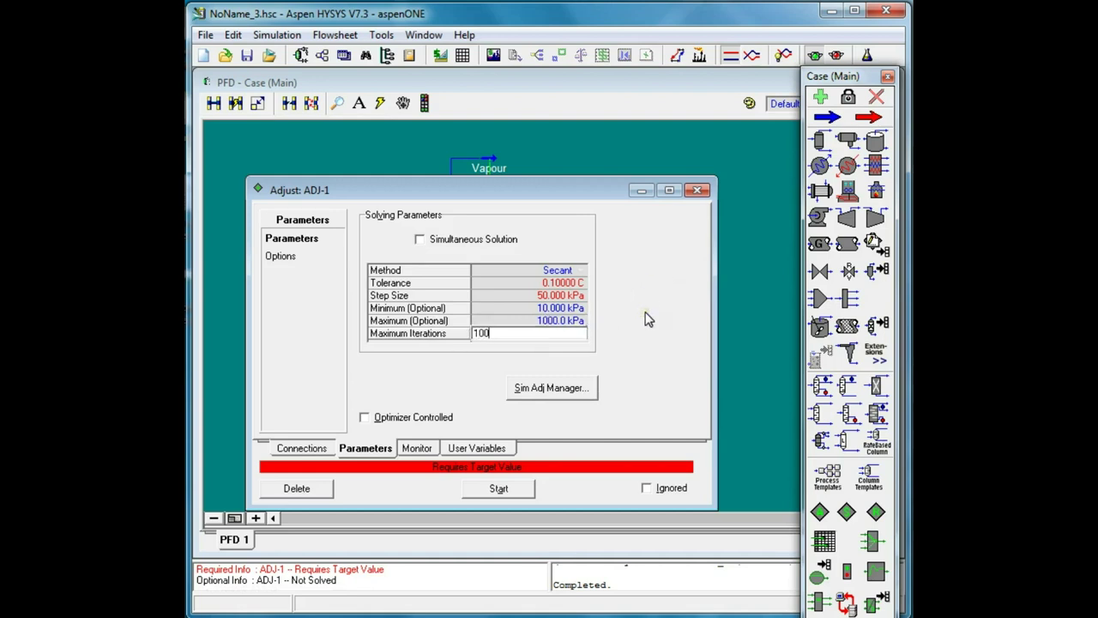
Step: Specify a user-supplied target value of 85 C for the Adjust operation and close its properties
{"action": "left_click", "coordinate": [302, 448]}
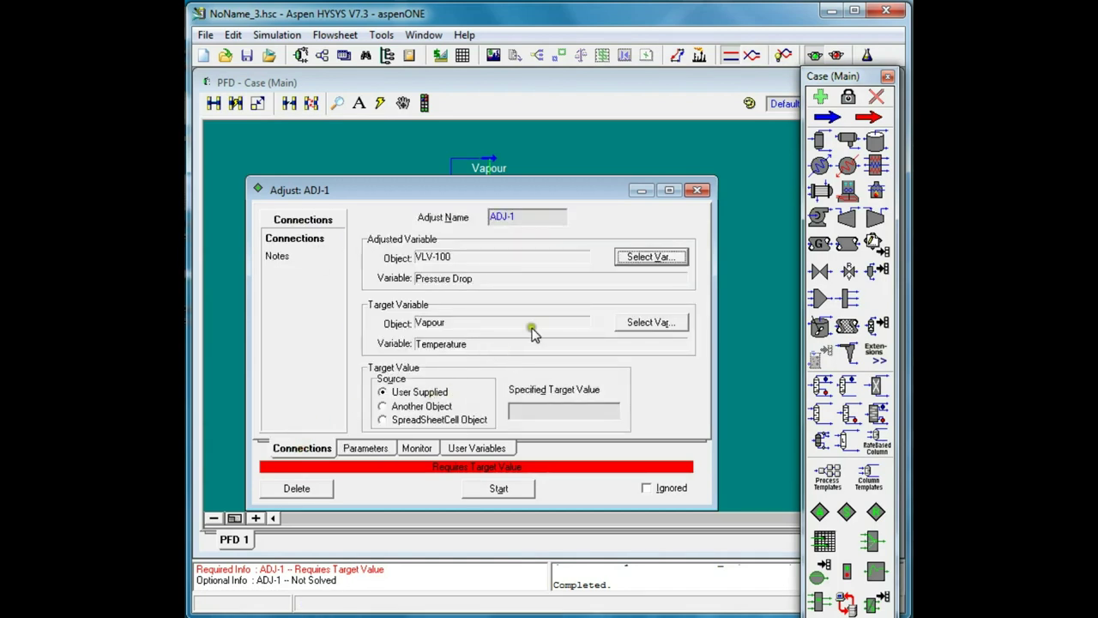
{"action": "left_click_drag", "start_coordinate": [530, 193], "coordinate": [547, 172]}
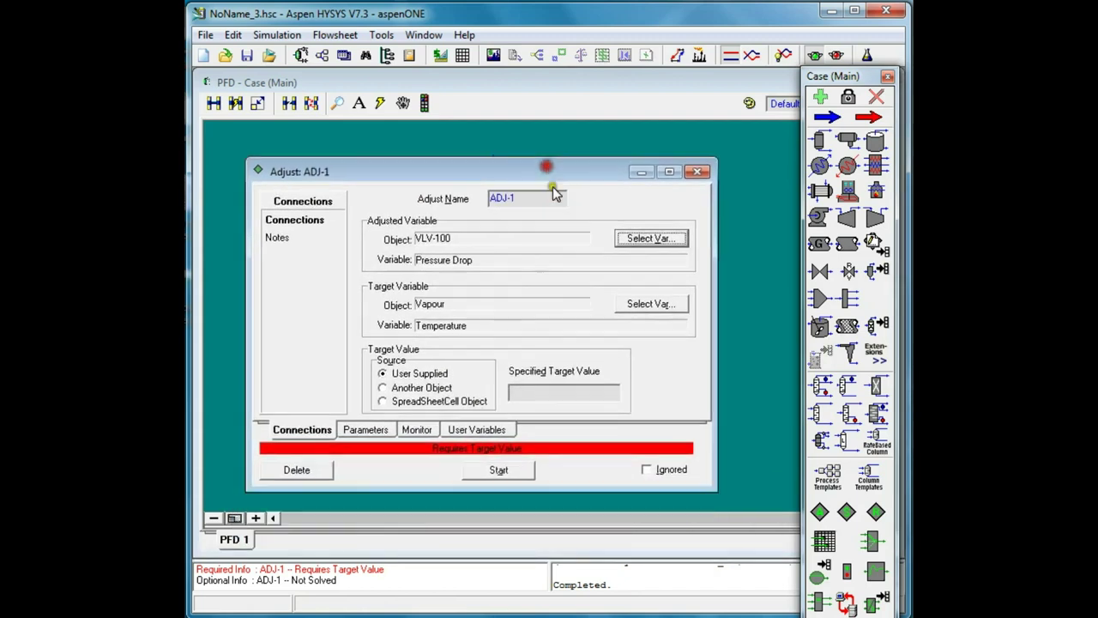
{"action": "left_click", "coordinate": [549, 392]}
{"action": "type", "text": "85"}
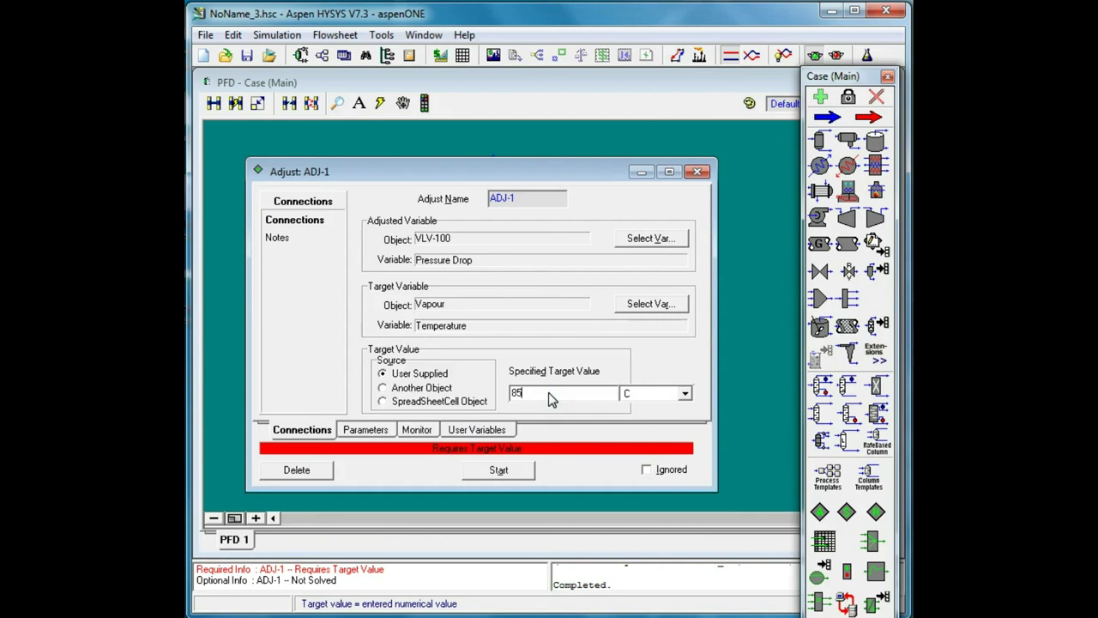
{"action": "key", "text": "Return"}
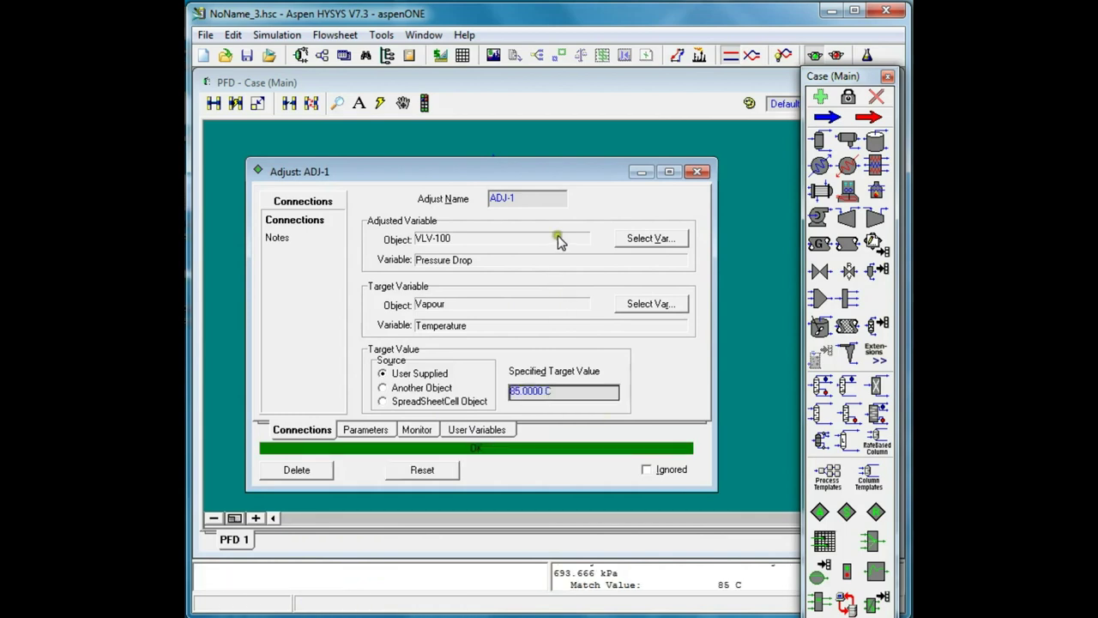
{"action": "left_click", "coordinate": [697, 172]}
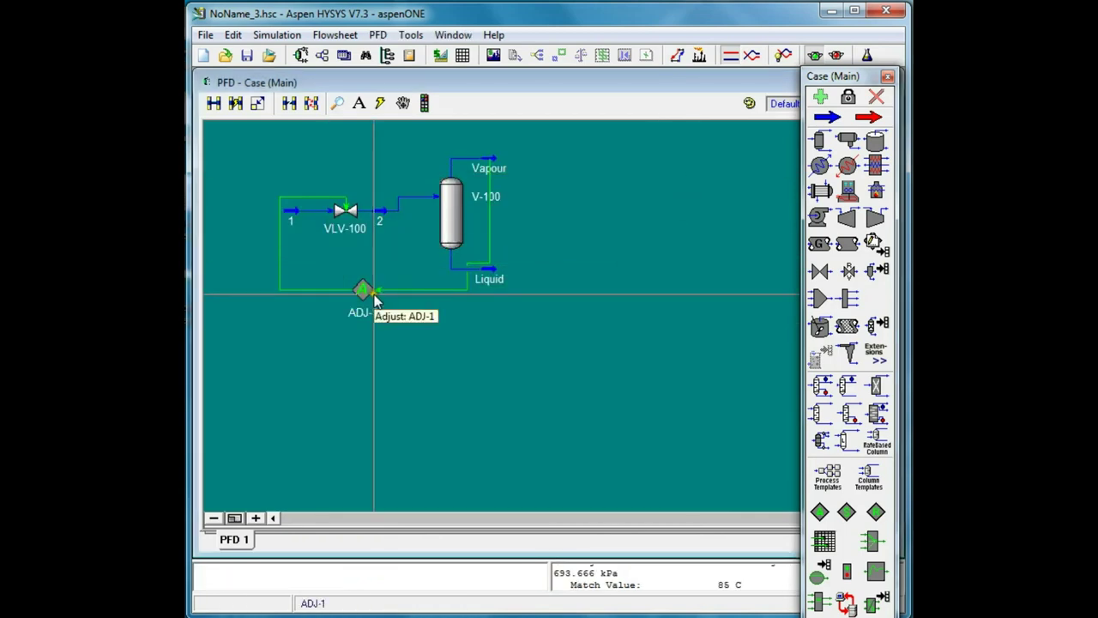
Step: Check the temperature of the Vapour stream and the Delta P of valve VLV-100 after the adjustment
{"action": "mouse_move", "coordinate": [347, 213]}
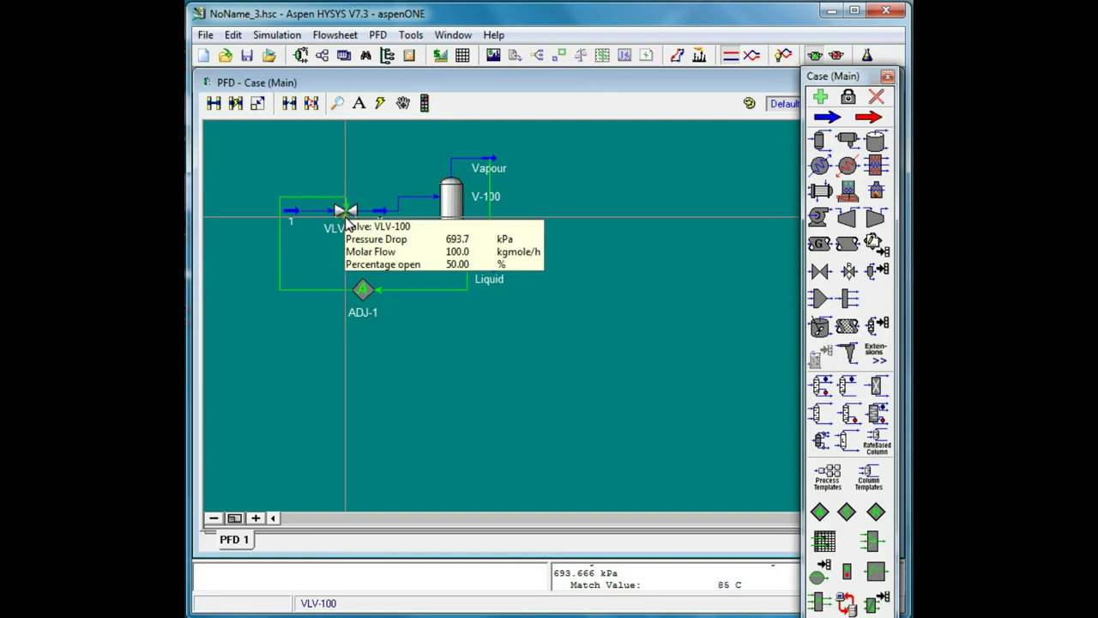
{"action": "mouse_move", "coordinate": [494, 167]}
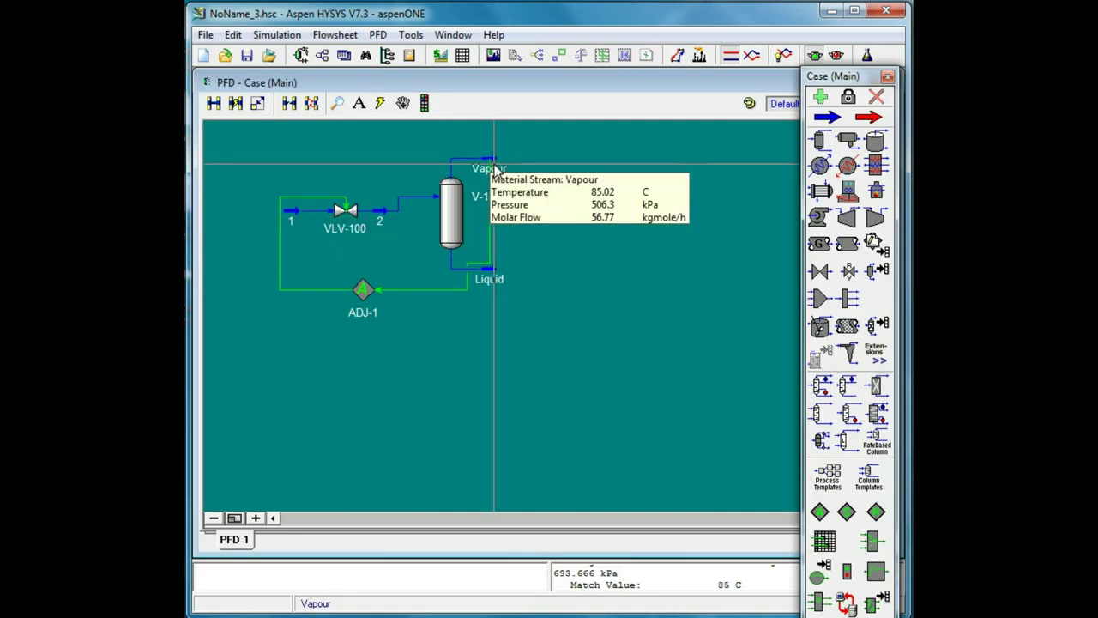
{"action": "double_click", "coordinate": [494, 167]}
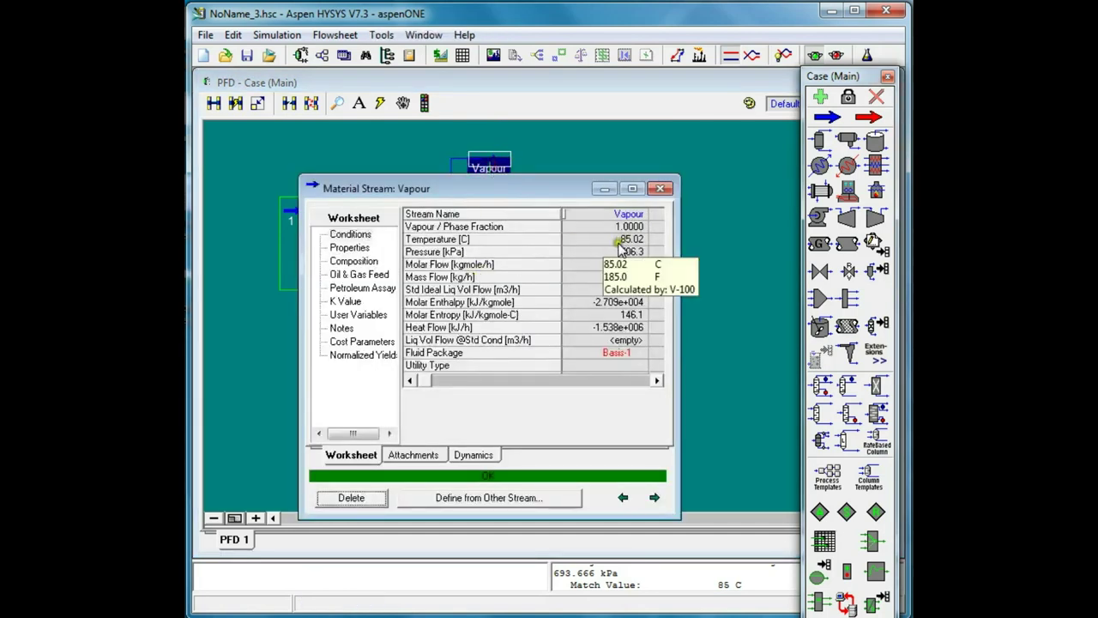
{"action": "mouse_move", "coordinate": [629, 249]}
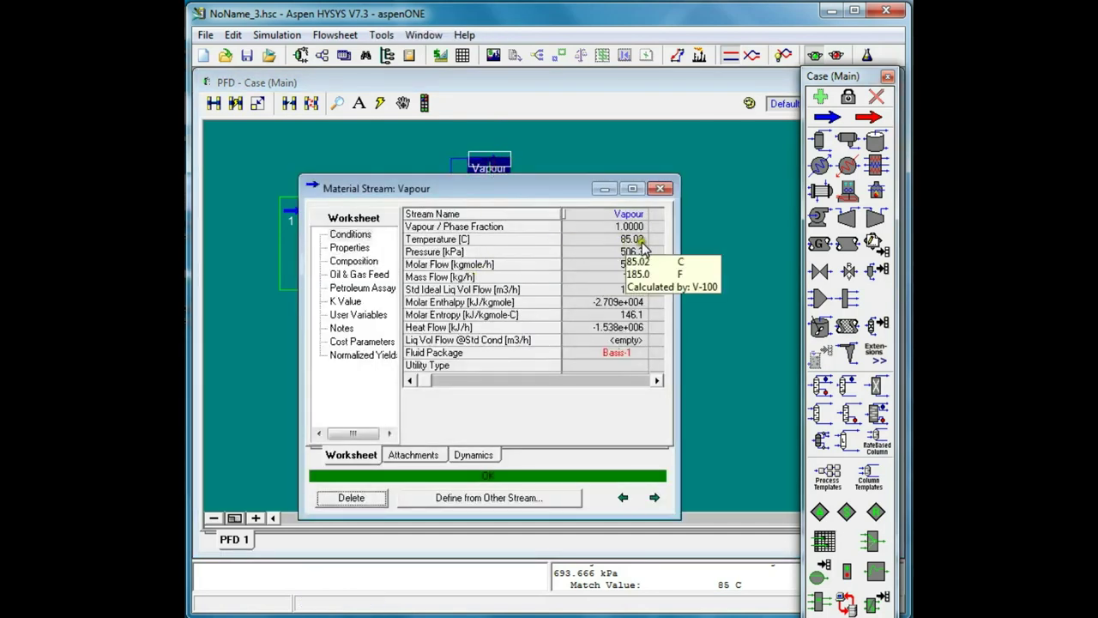
{"action": "left_click", "coordinate": [661, 189]}
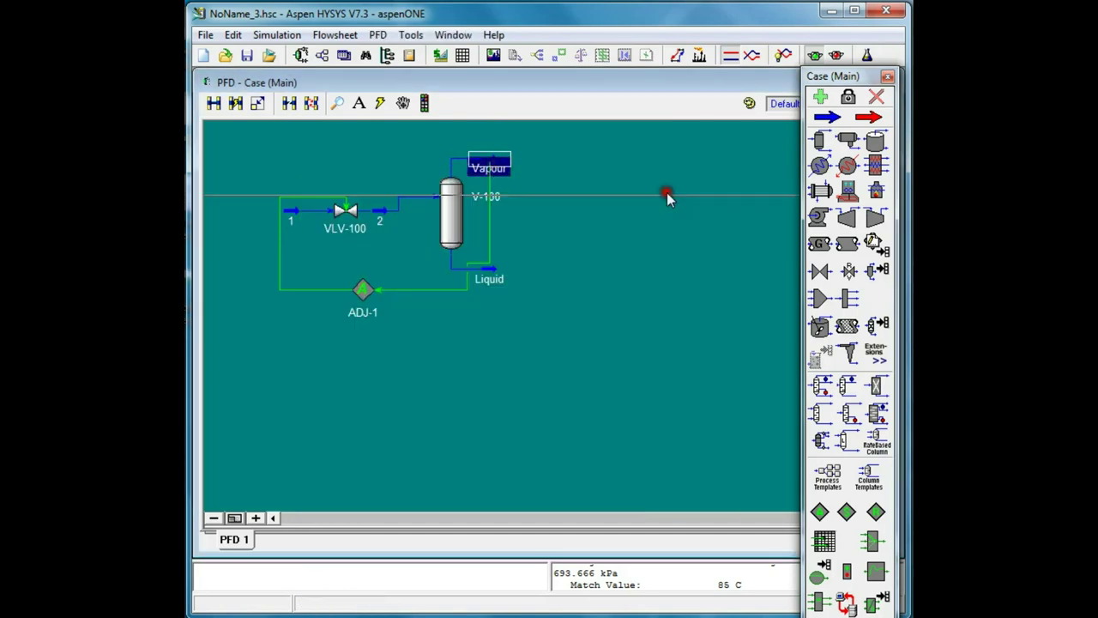
{"action": "double_click", "coordinate": [347, 212]}
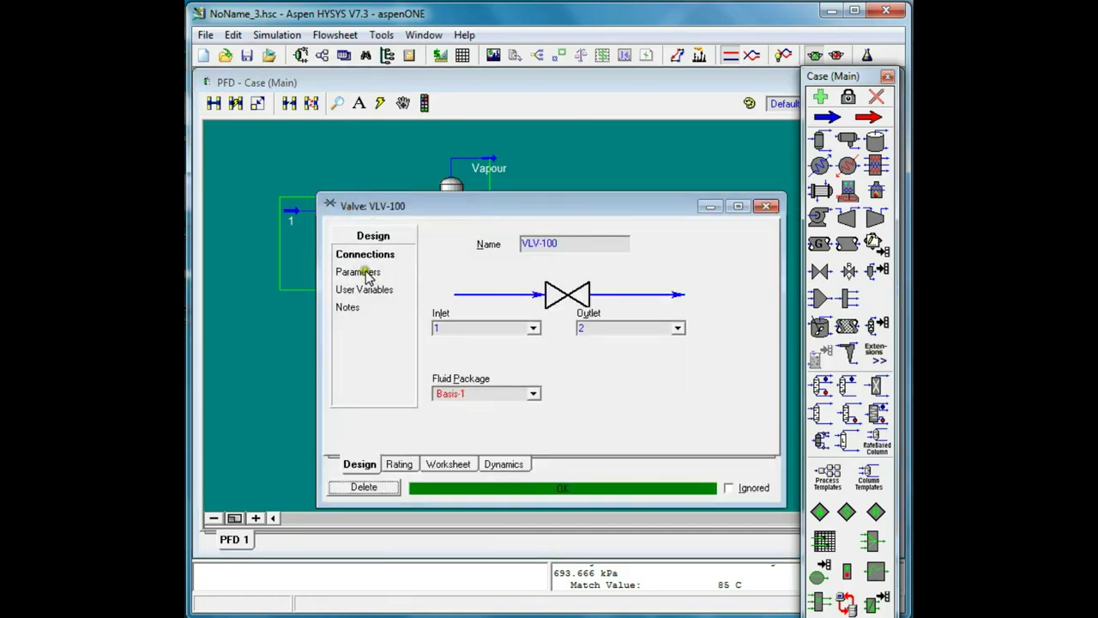
{"action": "left_click", "coordinate": [361, 272]}
{"action": "mouse_move", "coordinate": [528, 268]}
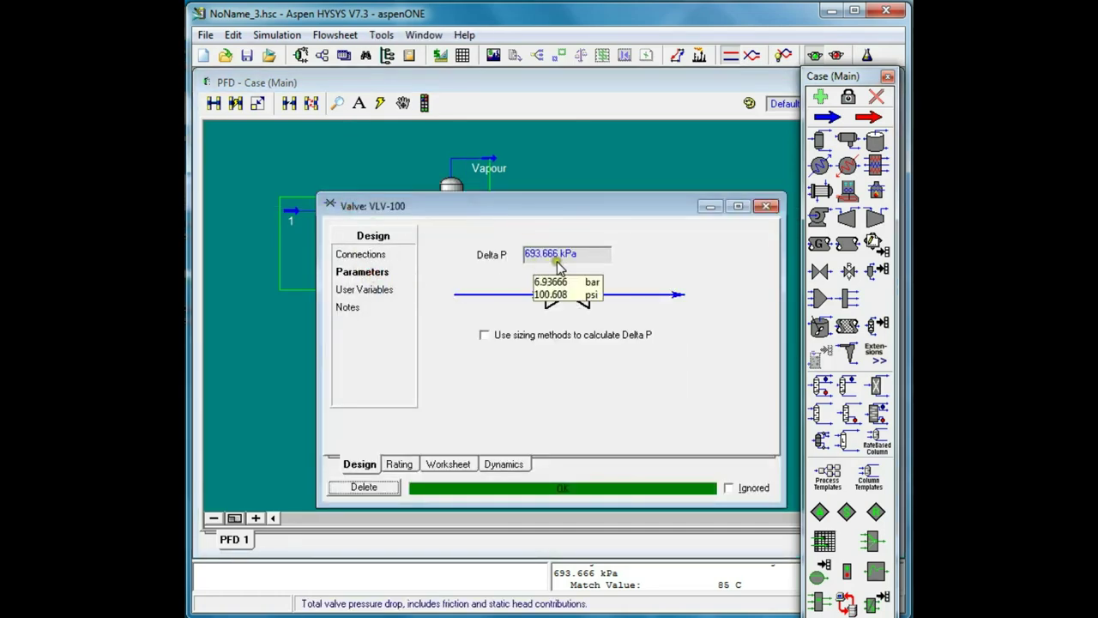
{"action": "left_click", "coordinate": [767, 208]}
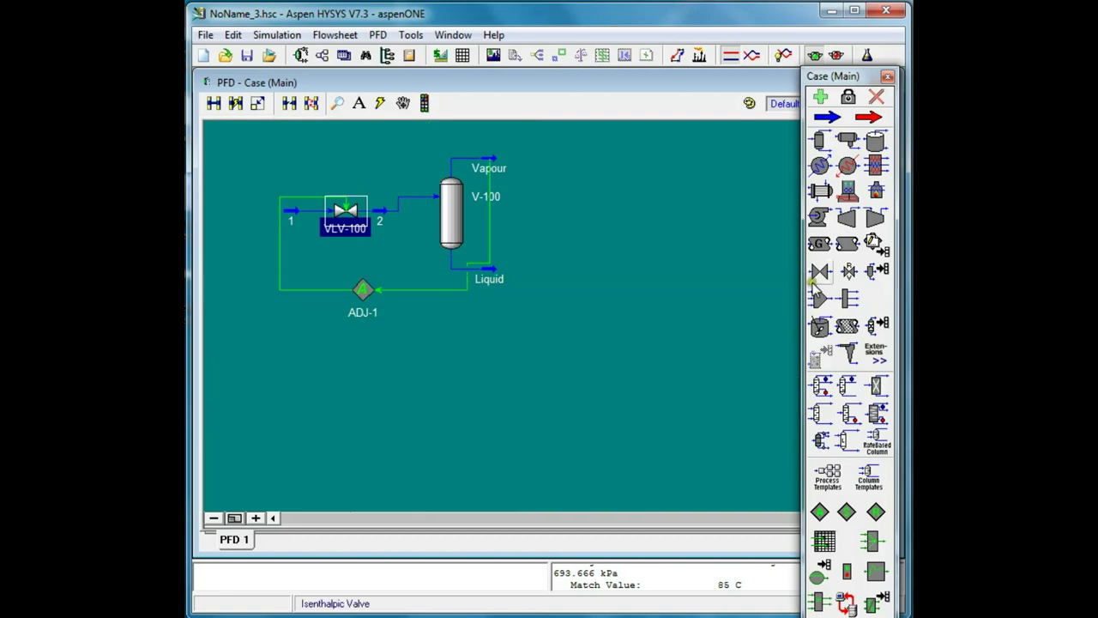
Step: Place a mixer below the Adjust operation and connect a new inlet stream named water to it
{"action": "left_click_drag", "start_coordinate": [819, 298], "coordinate": [378, 403]}
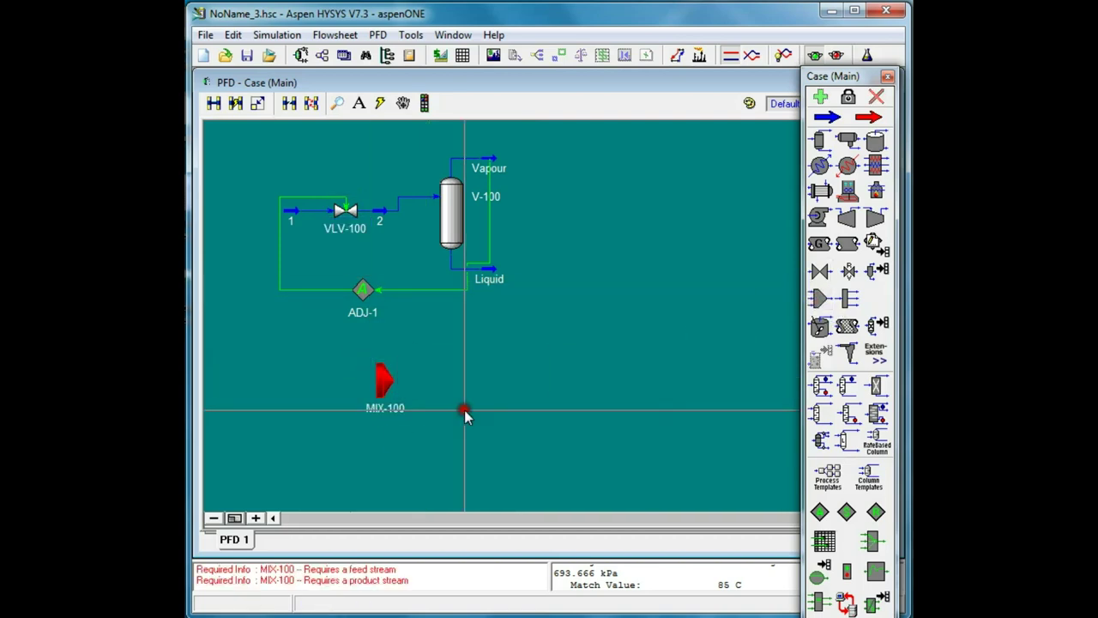
{"action": "double_click", "coordinate": [391, 393]}
{"action": "left_click", "coordinate": [515, 369]}
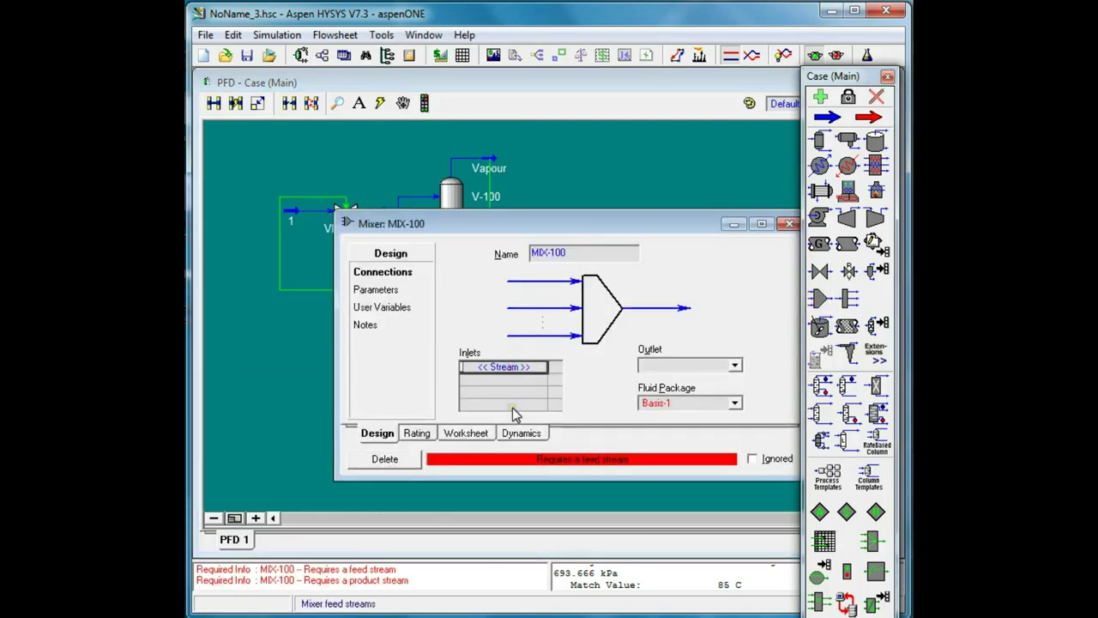
{"action": "type", "text": "water"}
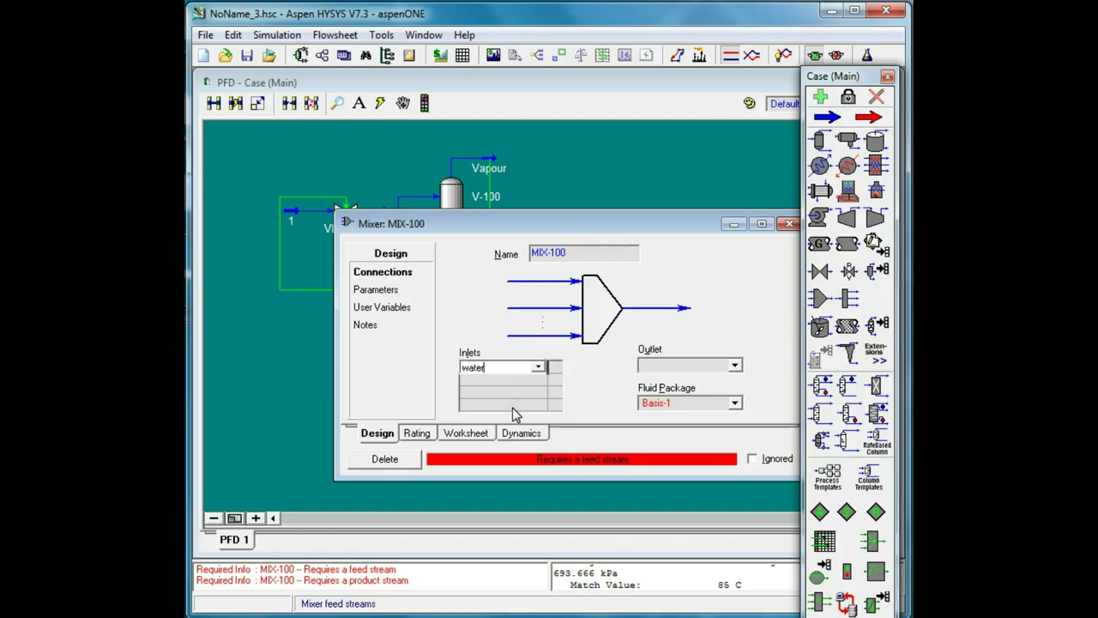
{"action": "key", "text": "Return"}
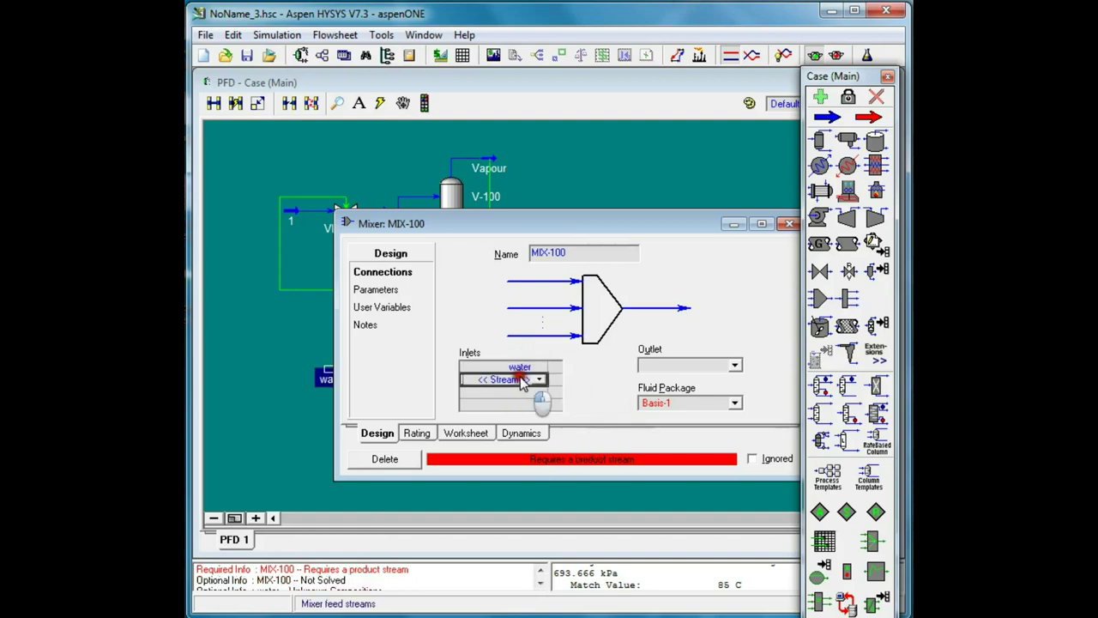
Step: Connect a nitrogen inlet and a mixture outlet to the mixer, and spread its two inlet streams apart on the flowsheet
{"action": "type", "text": "nitrogen"}
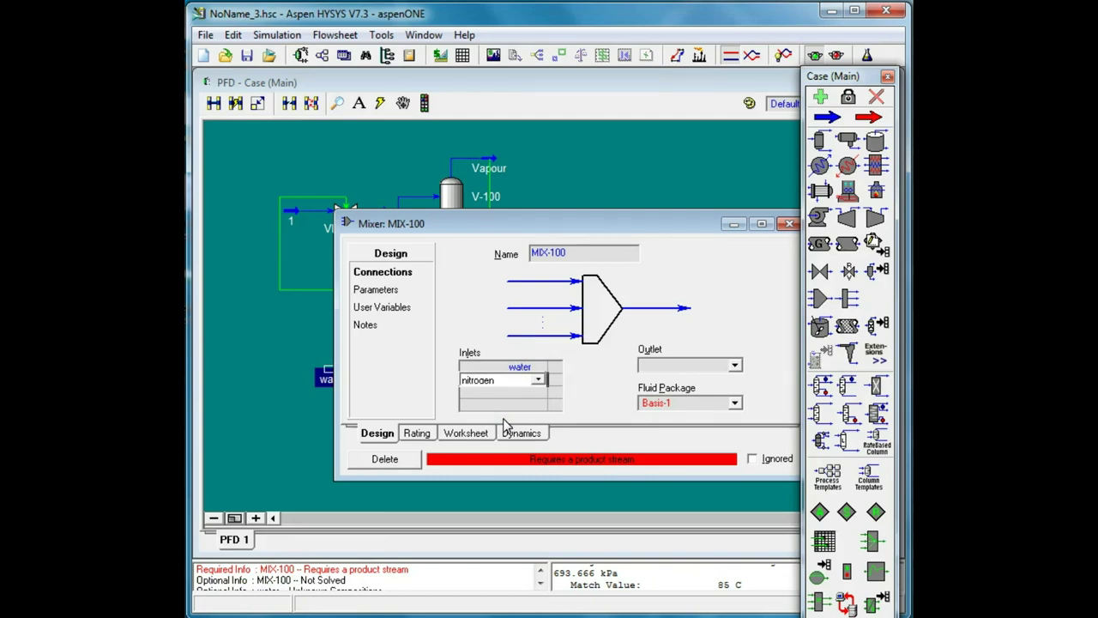
{"action": "left_click", "coordinate": [584, 383]}
{"action": "left_click", "coordinate": [676, 365]}
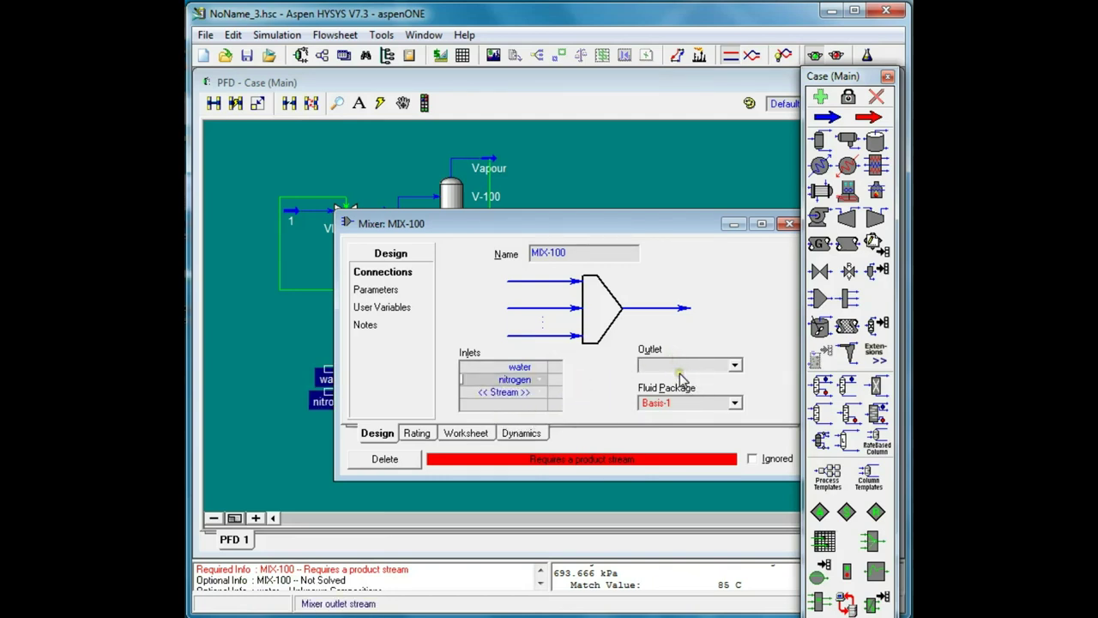
{"action": "type", "text": "mixture"}
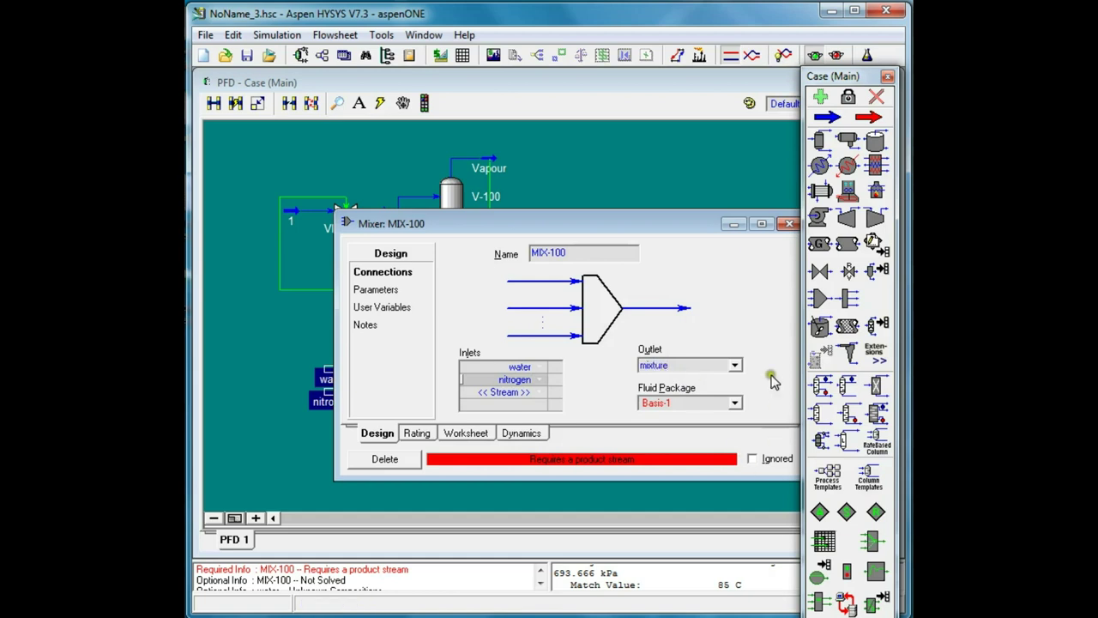
{"action": "key", "text": "Return"}
{"action": "left_click", "coordinate": [789, 224]}
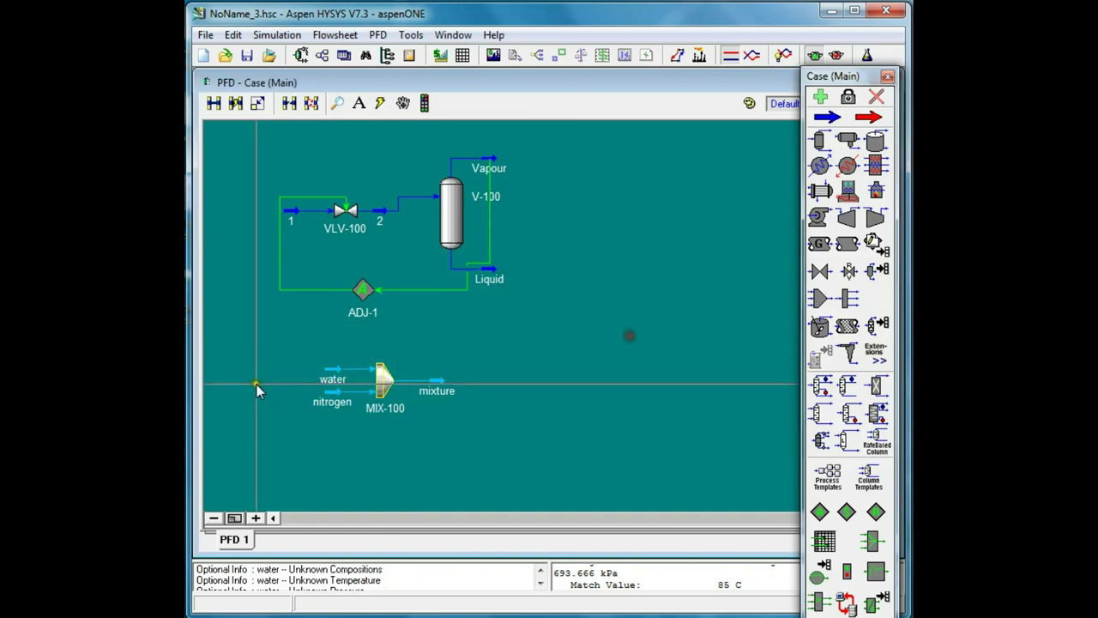
{"action": "left_click_drag", "start_coordinate": [343, 402], "coordinate": [300, 436]}
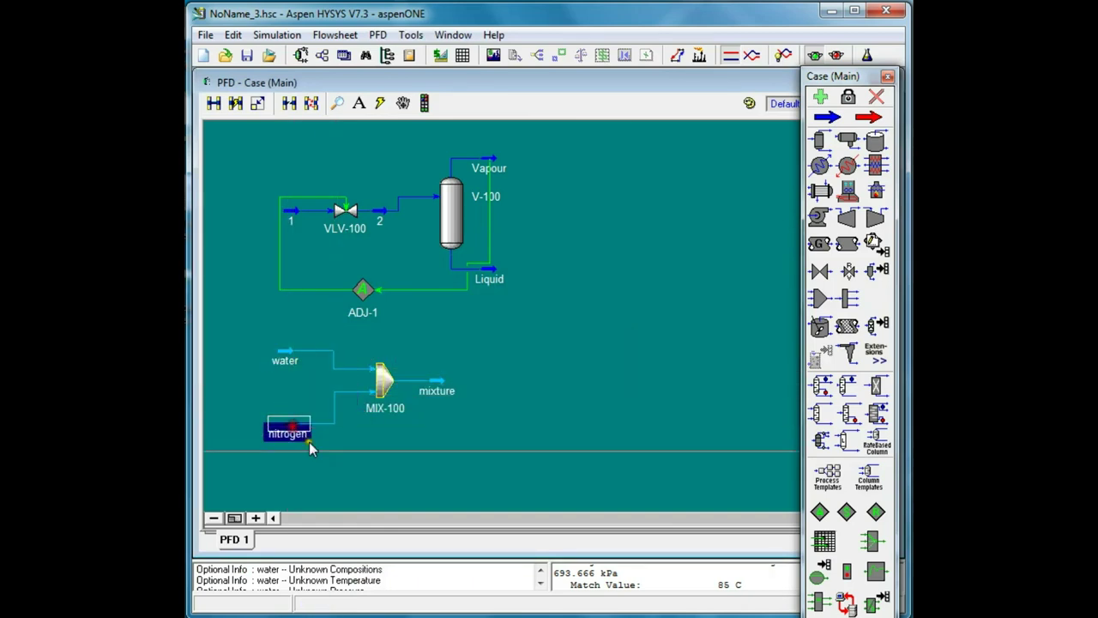
Step: Define the water stream's composition with an H2O mole fraction of 1 and normalize it
{"action": "double_click", "coordinate": [285, 356]}
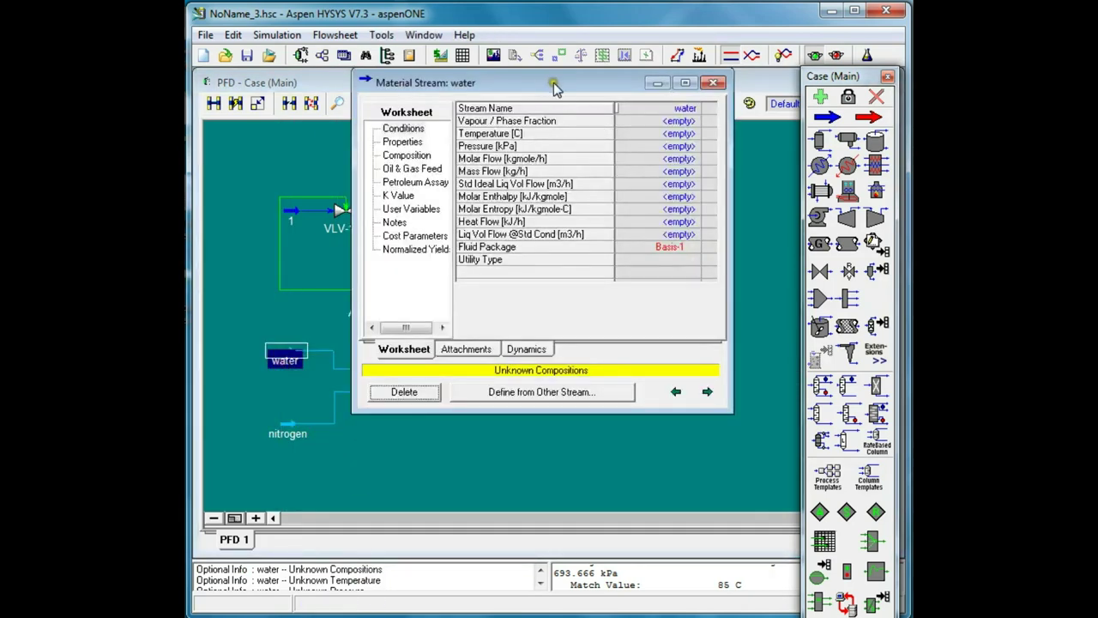
{"action": "left_click_drag", "start_coordinate": [549, 83], "coordinate": [466, 84]}
{"action": "left_click", "coordinate": [339, 158]}
{"action": "left_click", "coordinate": [554, 133]}
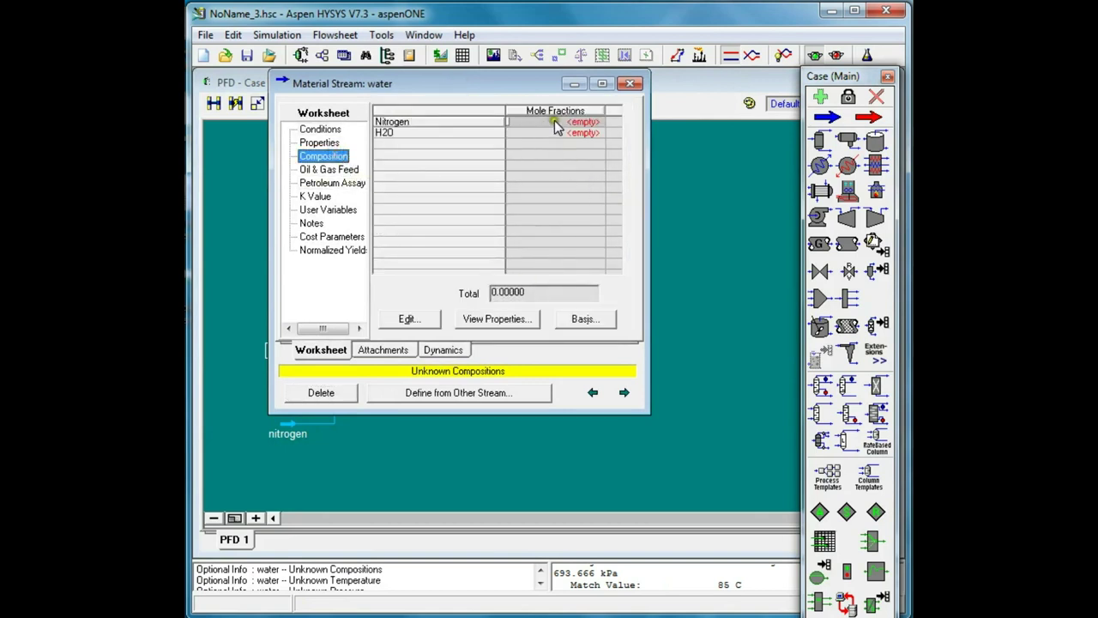
{"action": "type", "text": "1"}
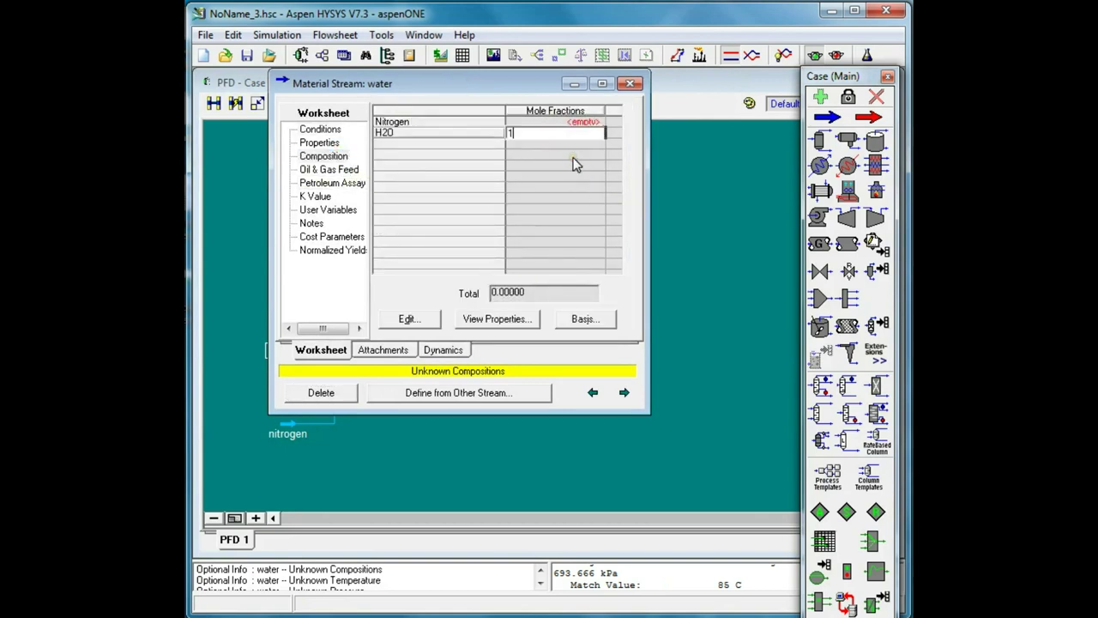
{"action": "key", "text": "Return"}
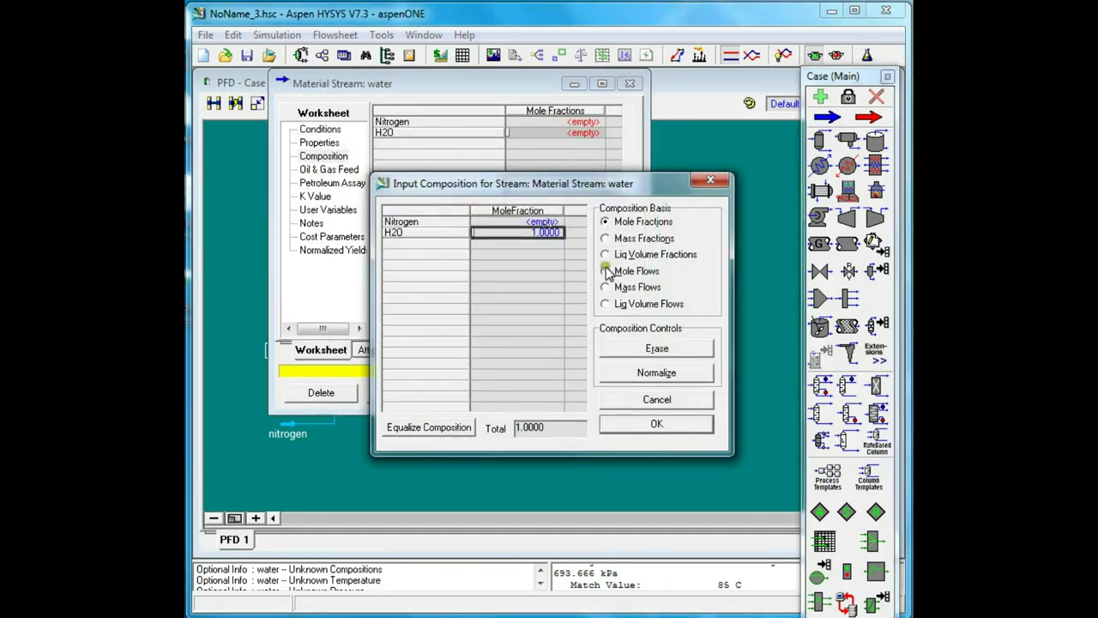
{"action": "left_click", "coordinate": [620, 372]}
{"action": "left_click", "coordinate": [639, 425]}
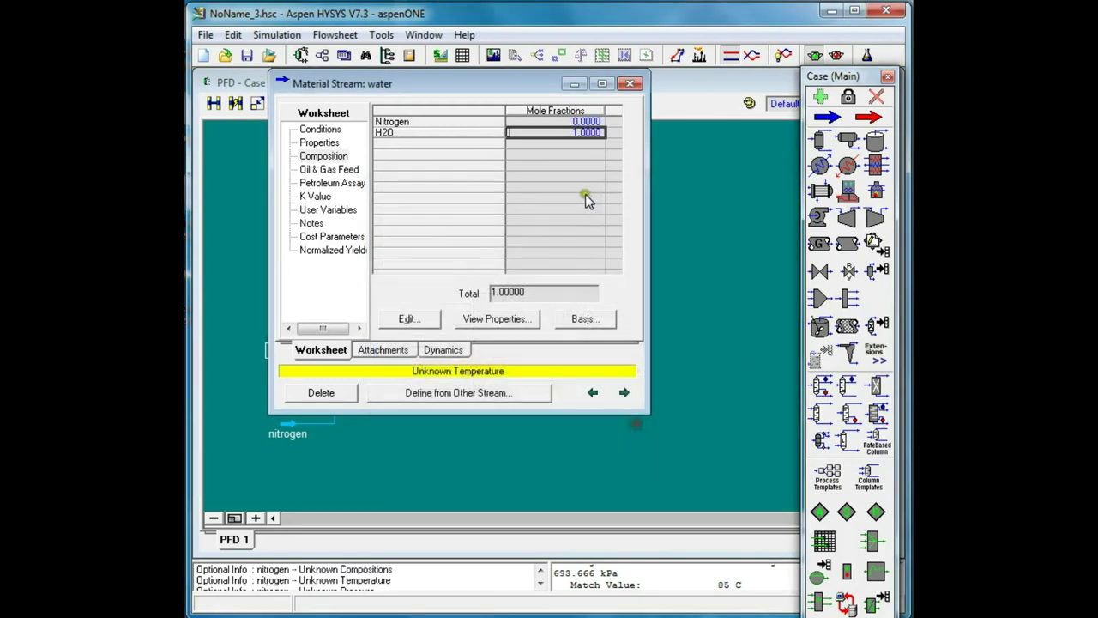
Step: Set the water stream's conditions to 100 C, 100 kPa and a molar flow of 20 kgmole/h, and close its properties
{"action": "left_click", "coordinate": [320, 129]}
{"action": "left_click", "coordinate": [578, 137]}
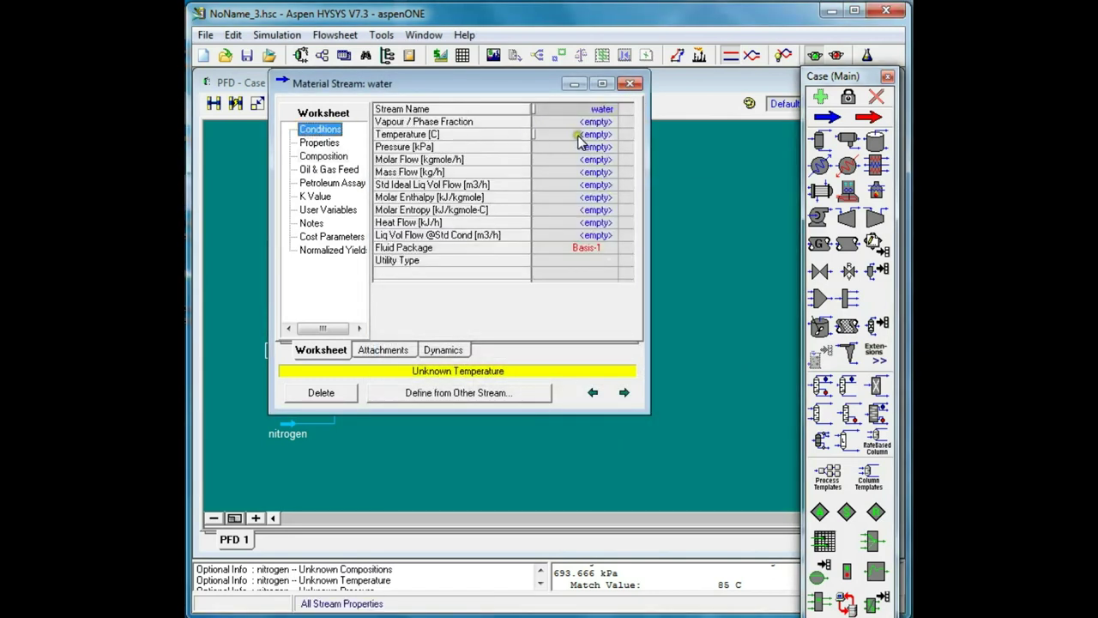
{"action": "left_click", "coordinate": [596, 137]}
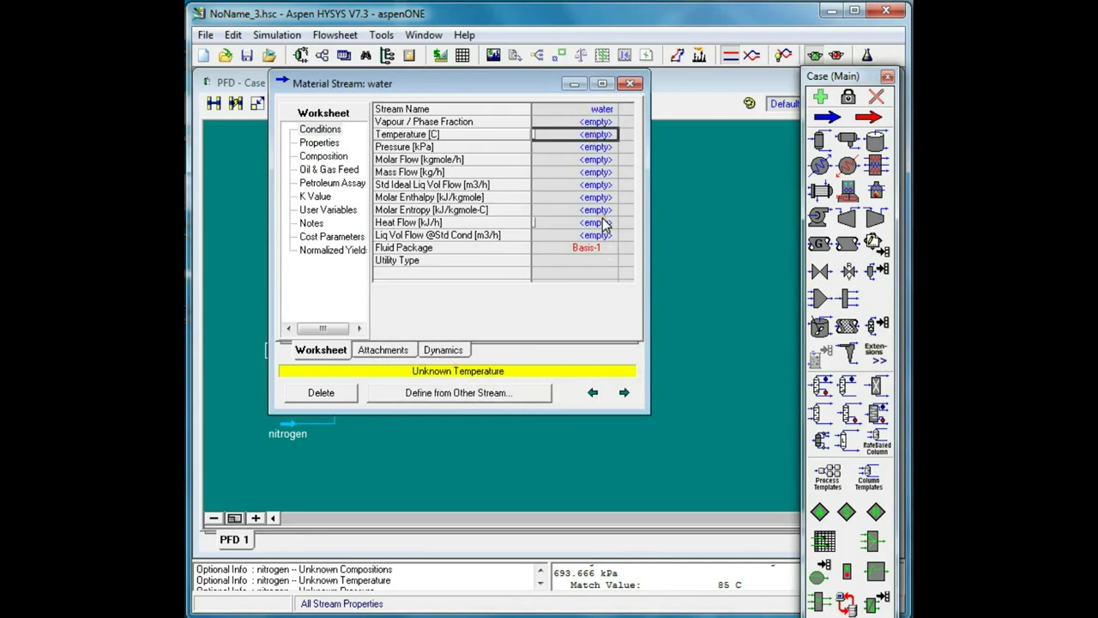
{"action": "type", "text": "100"}
{"action": "key", "text": "Return"}
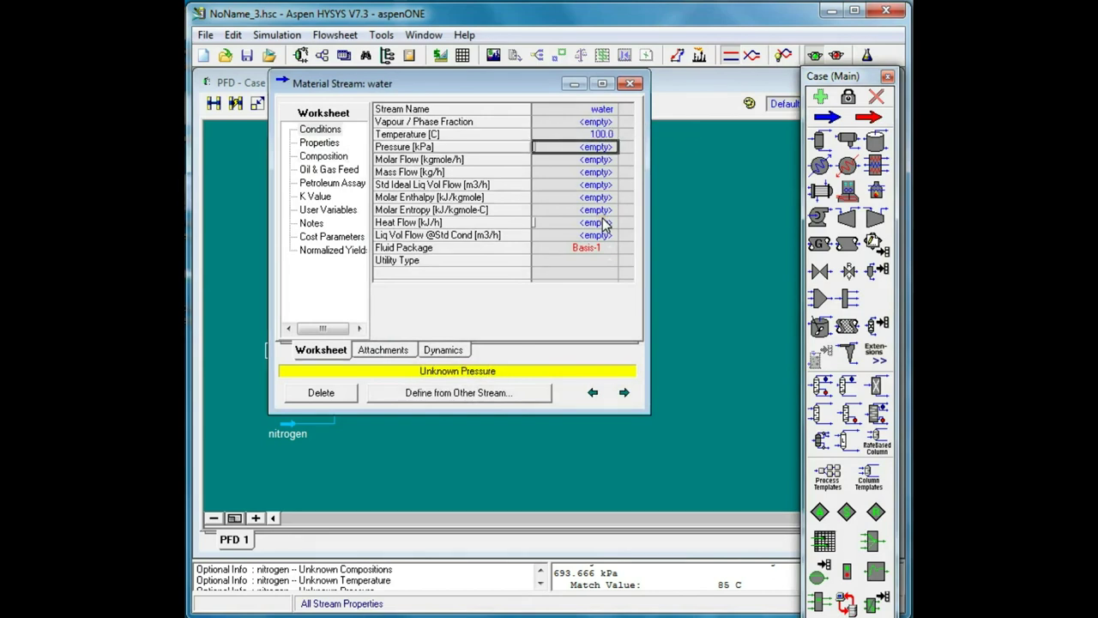
{"action": "type", "text": "100"}
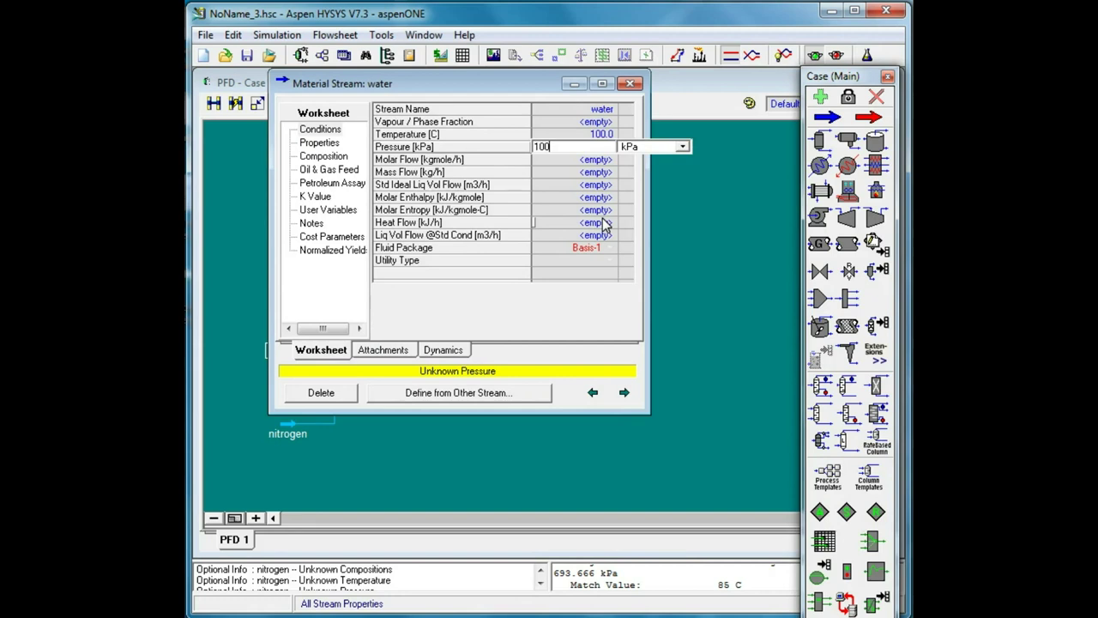
{"action": "key", "text": "Return"}
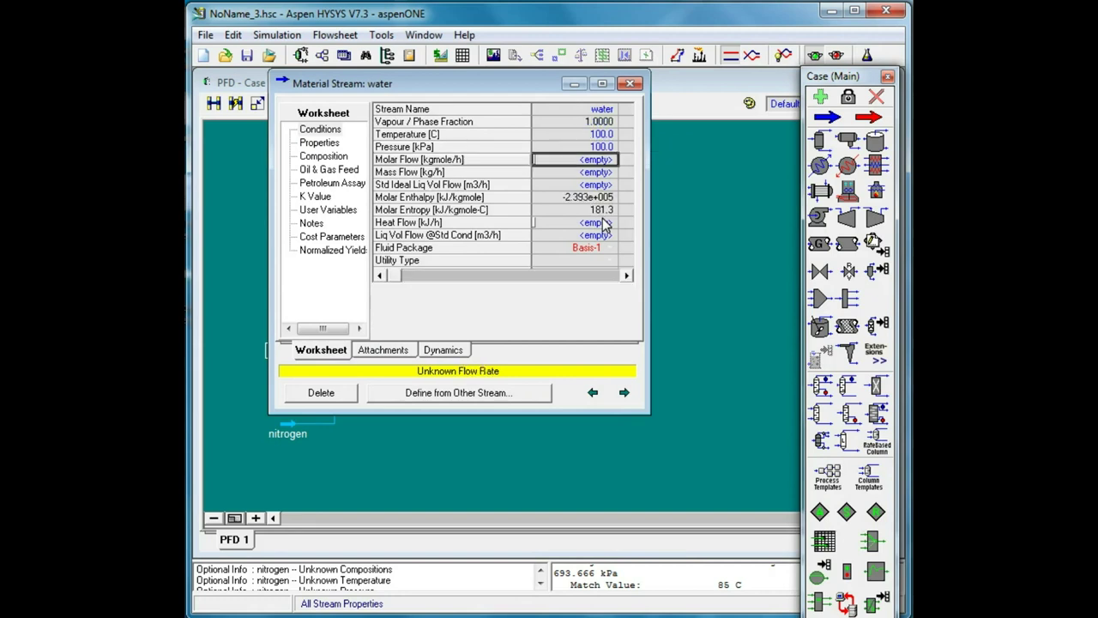
{"action": "type", "text": "20"}
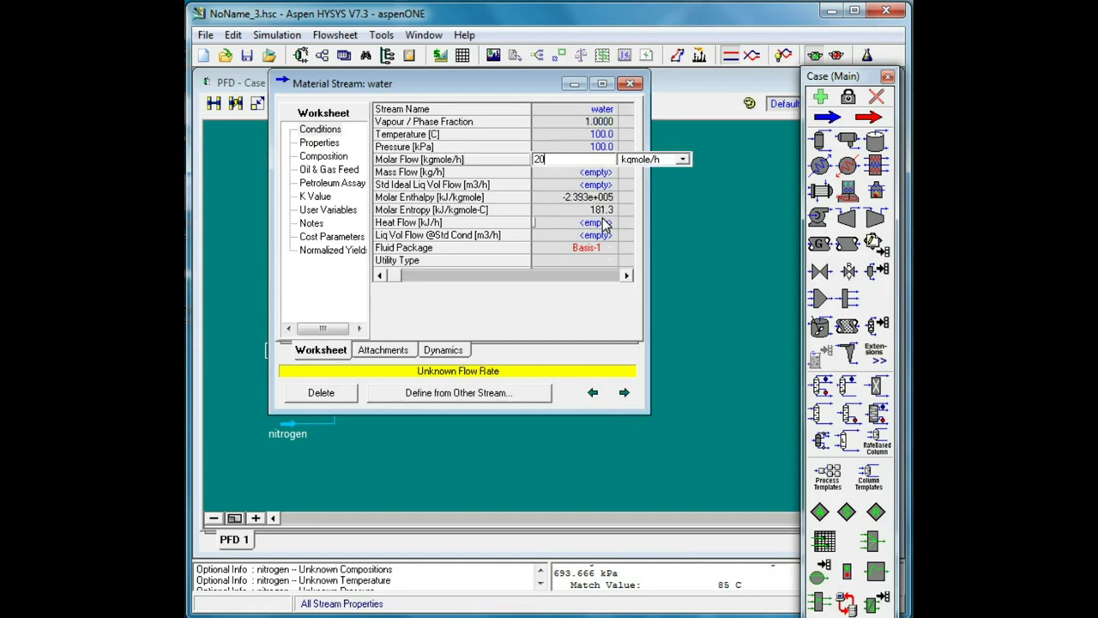
{"action": "key", "text": "Return"}
{"action": "left_click", "coordinate": [631, 83]}
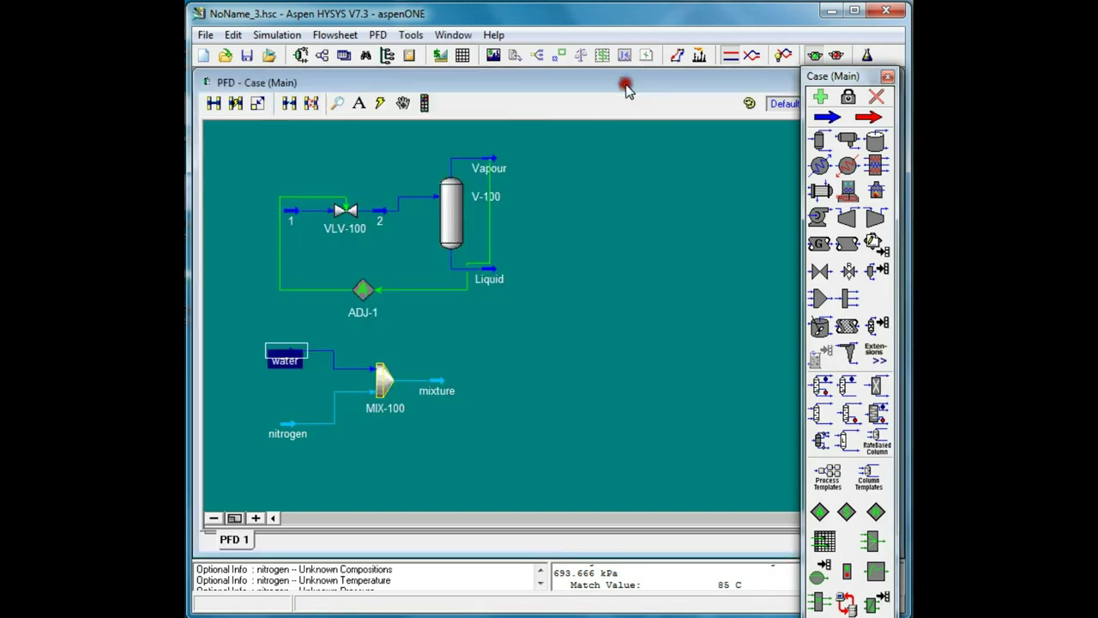
Step: Define the nitrogen stream's composition with a Nitrogen mole fraction of 1 and normalize it
{"action": "double_click", "coordinate": [292, 432]}
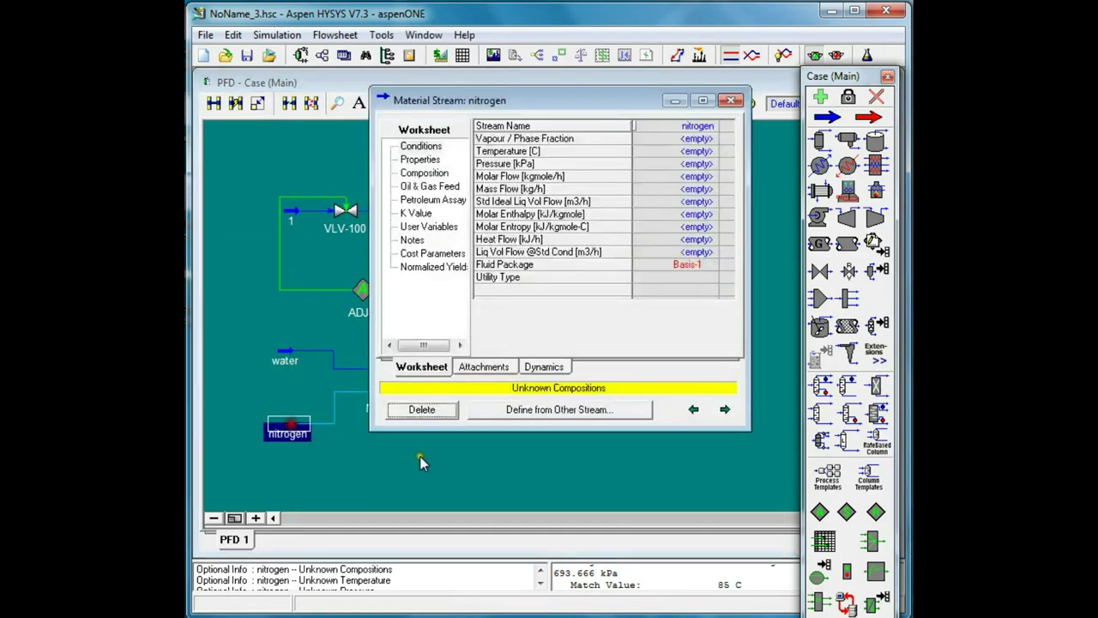
{"action": "left_click", "coordinate": [424, 174]}
{"action": "left_click", "coordinate": [666, 148]}
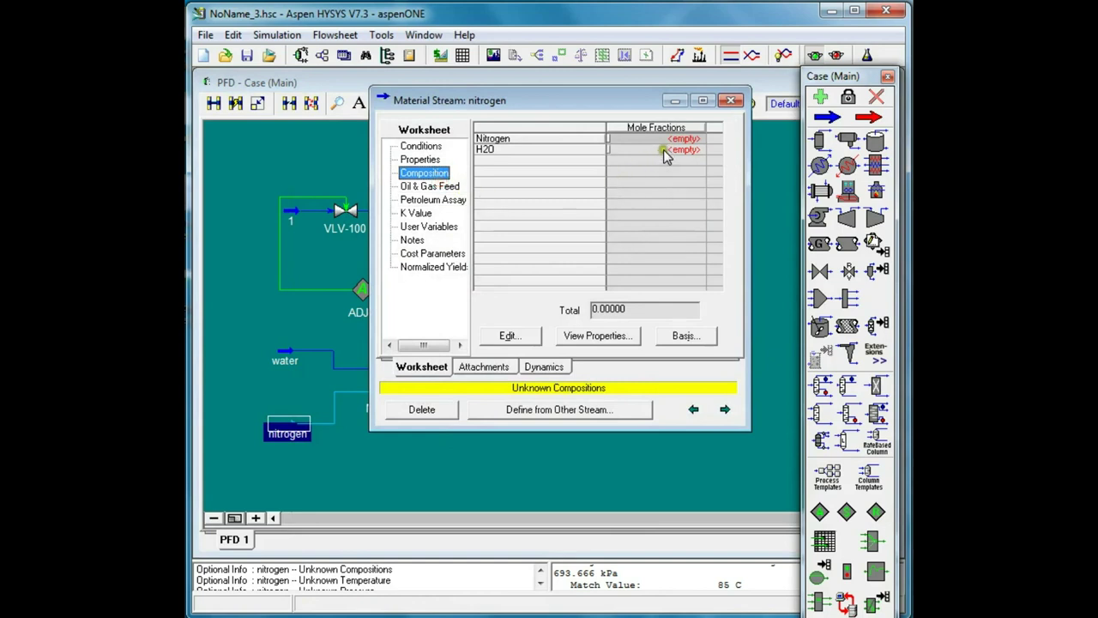
{"action": "key", "text": "Tab"}
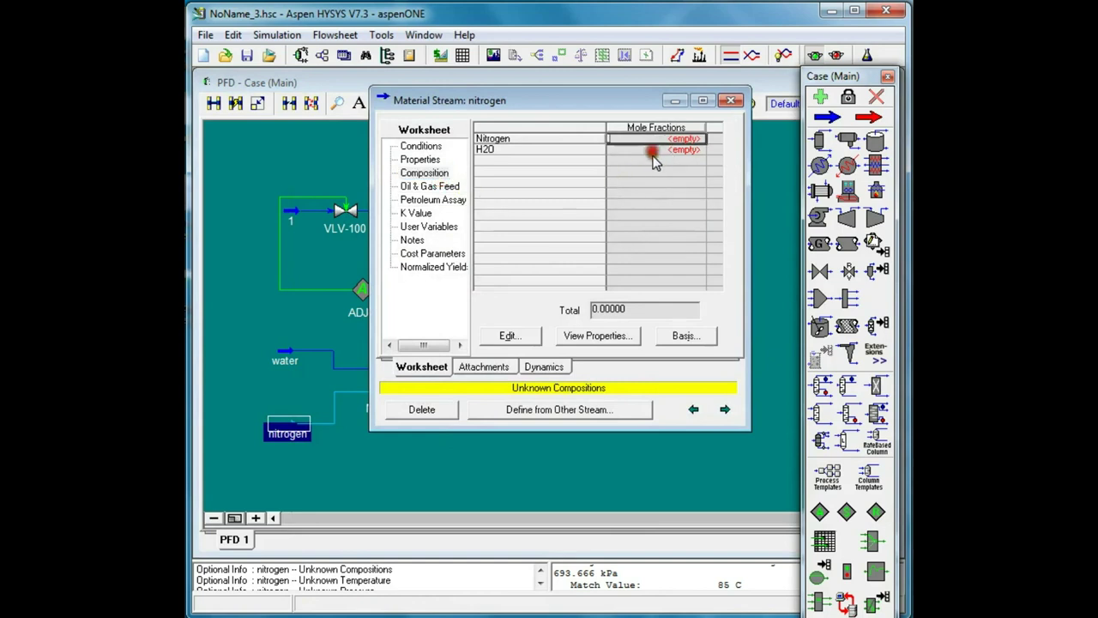
{"action": "type", "text": "1"}
{"action": "key", "text": "Return"}
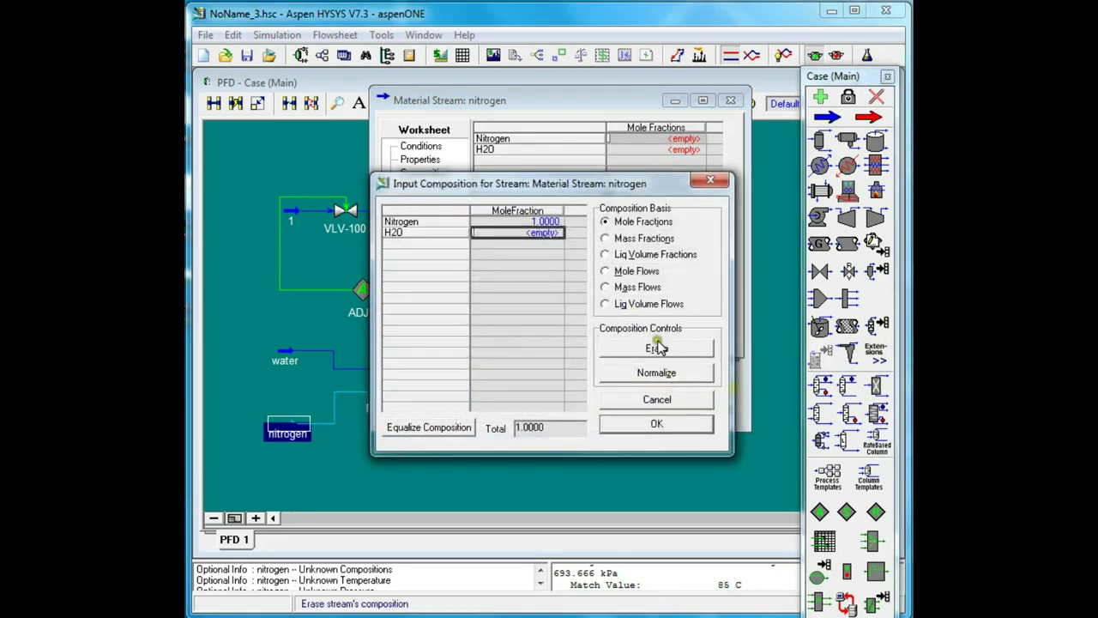
{"action": "left_click", "coordinate": [665, 375]}
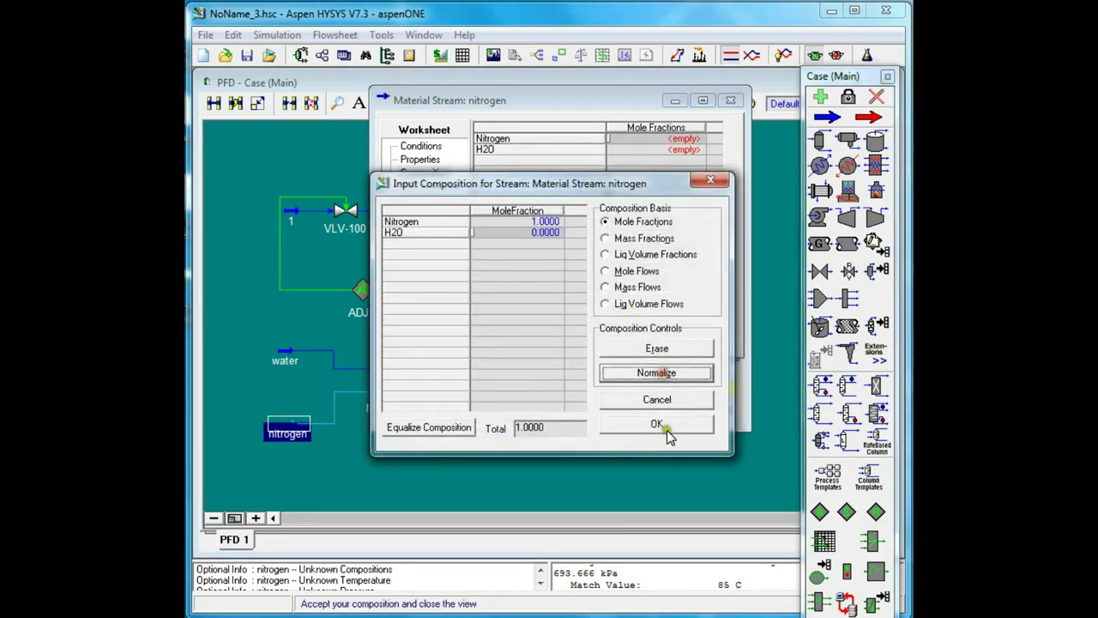
{"action": "left_click", "coordinate": [657, 424]}
Step: Set the nitrogen stream to 25 C and 100 kPa, leave its molar flow unspecified, and close its properties
{"action": "left_click", "coordinate": [426, 146]}
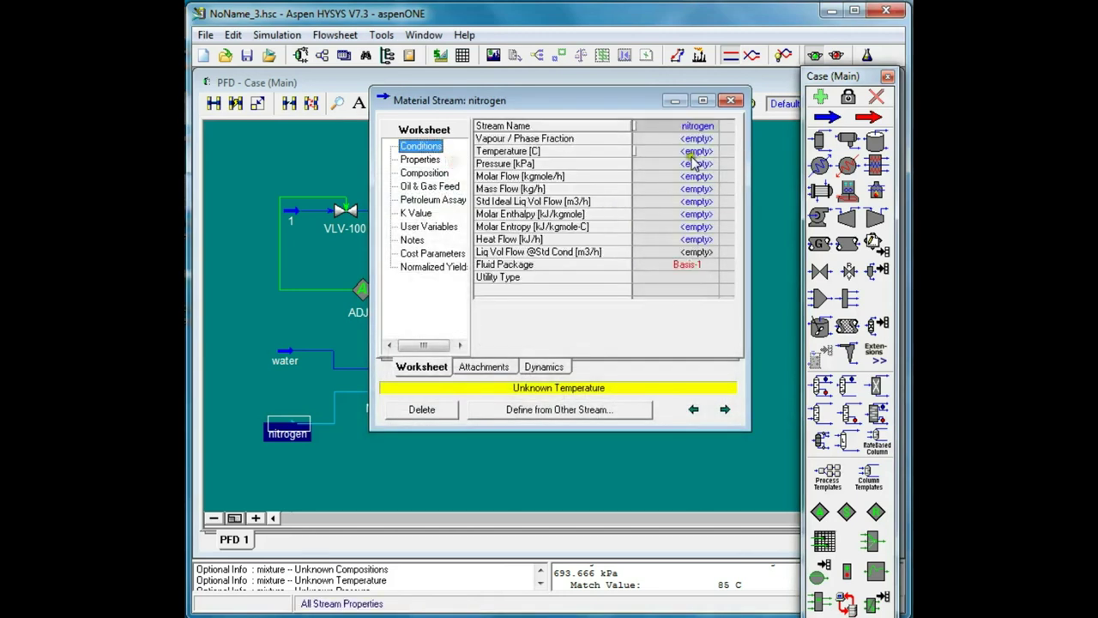
{"action": "left_click", "coordinate": [661, 151]}
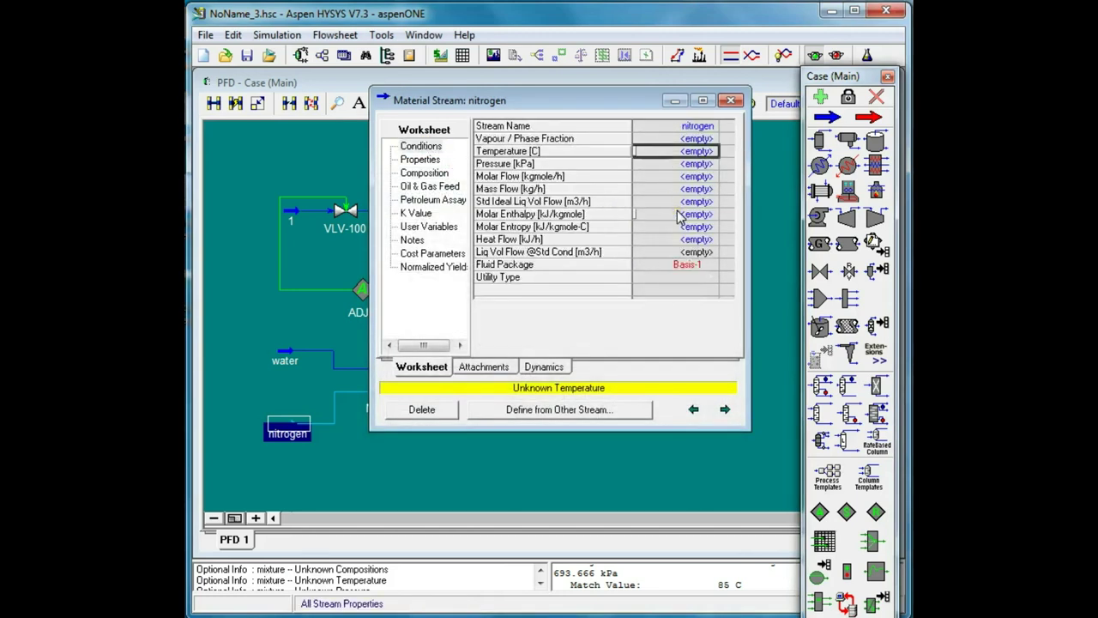
{"action": "type", "text": "25"}
{"action": "key", "text": "Return"}
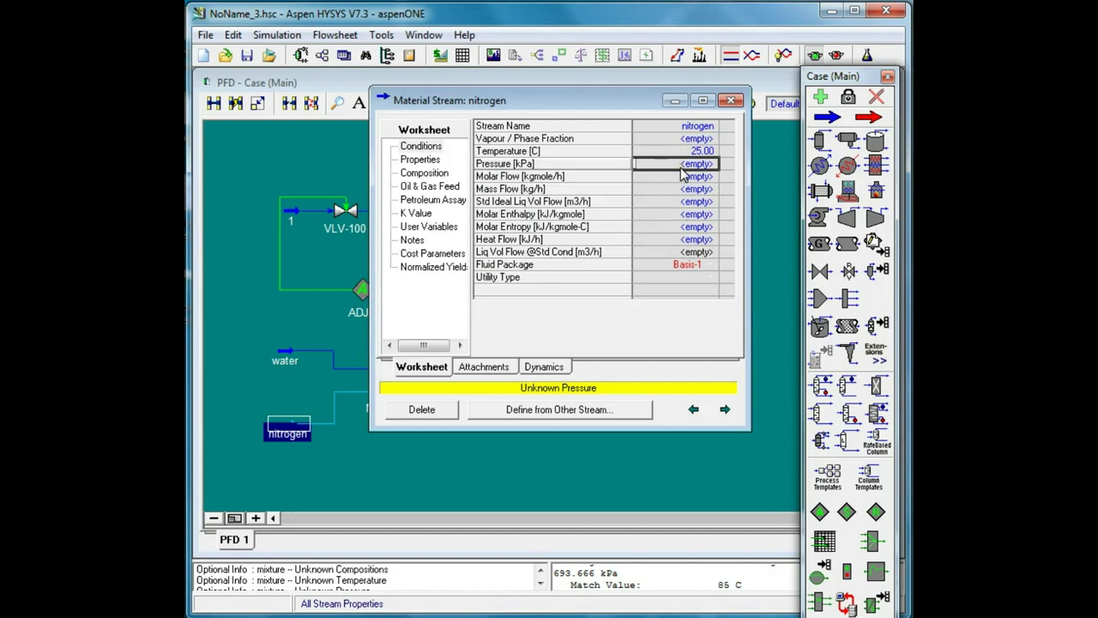
{"action": "type", "text": "100"}
{"action": "key", "text": "Return"}
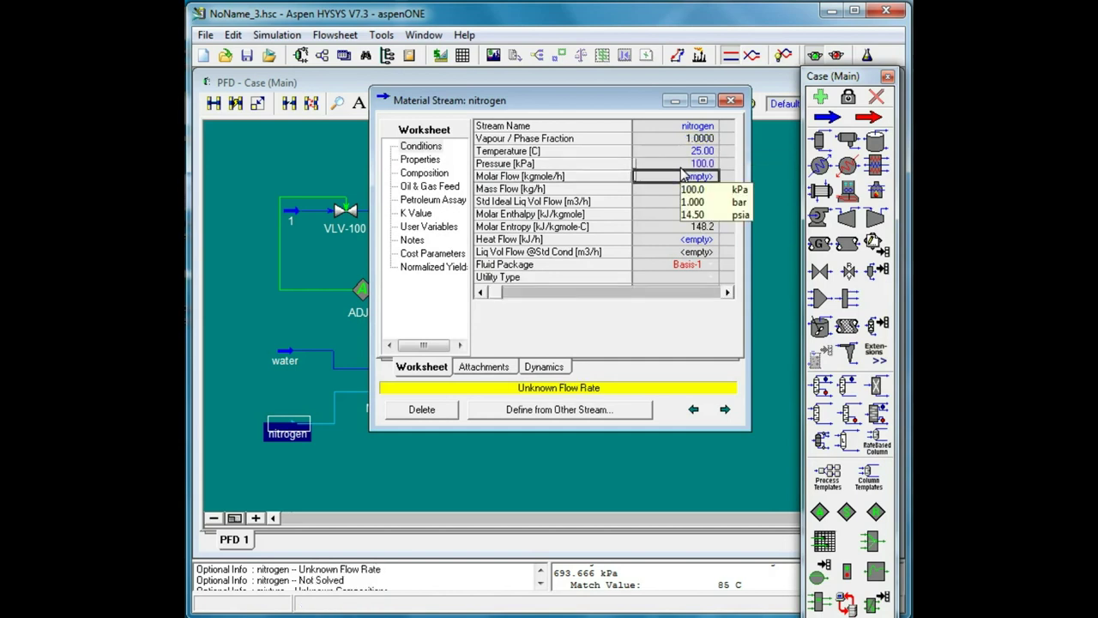
{"action": "left_click", "coordinate": [730, 101]}
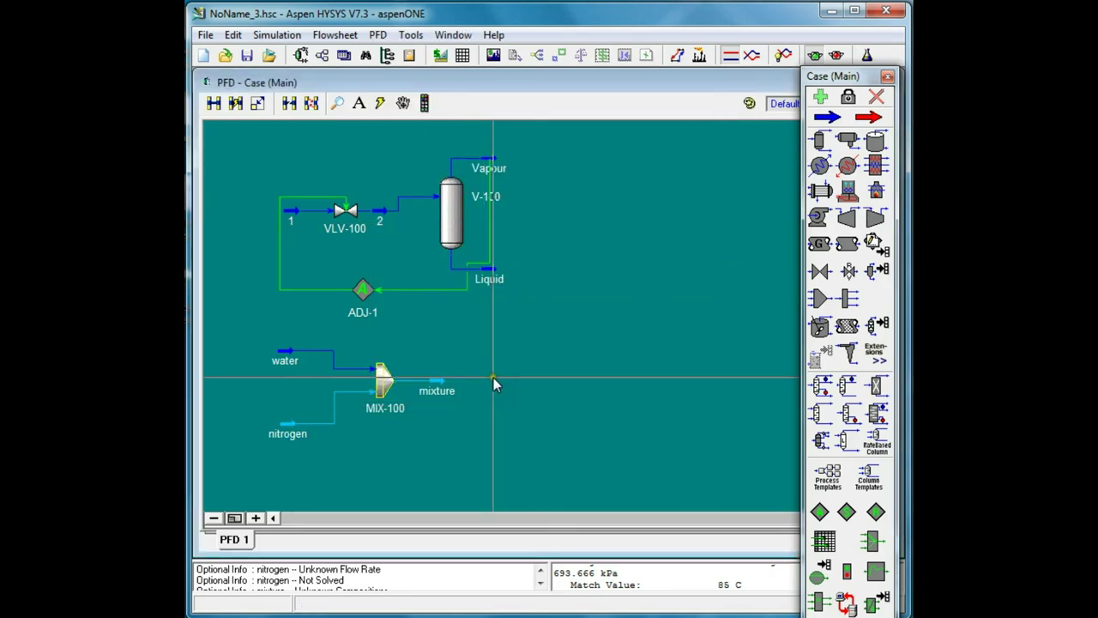
Step: Place a Set operation on the flowsheet beside the water and nitrogen inlet streams
{"action": "left_click", "coordinate": [845, 513]}
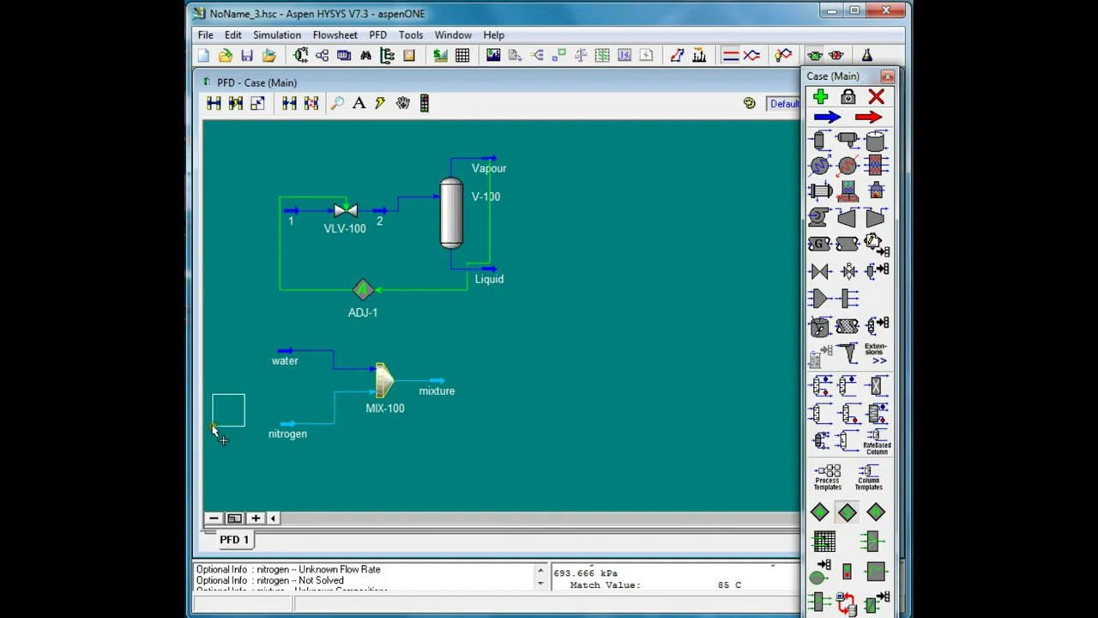
{"action": "left_click", "coordinate": [237, 410]}
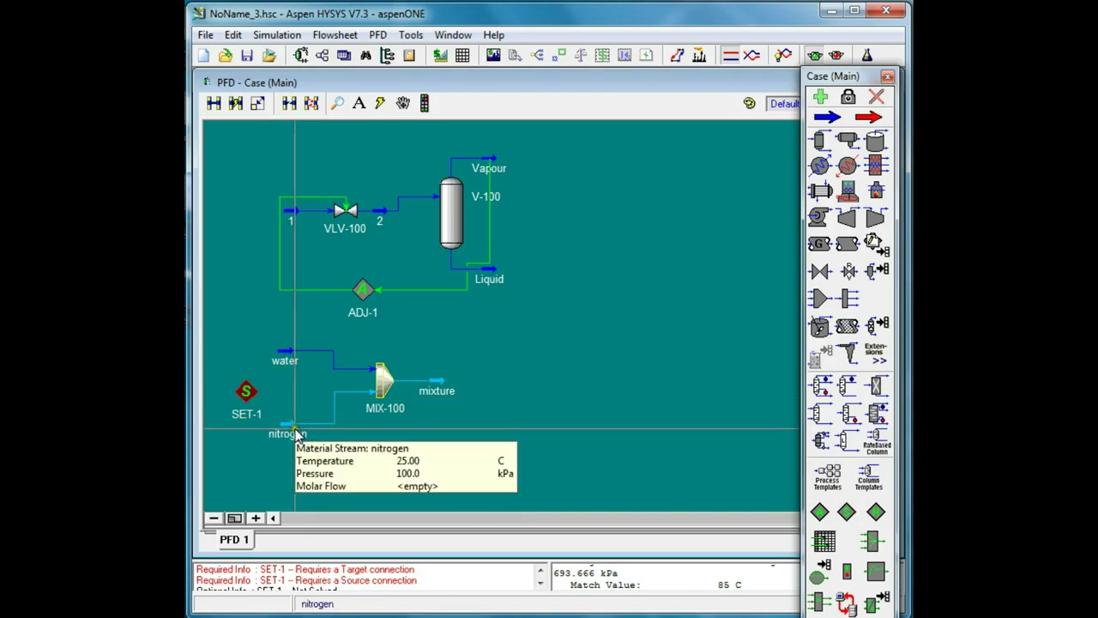
{"action": "mouse_move", "coordinate": [290, 363]}
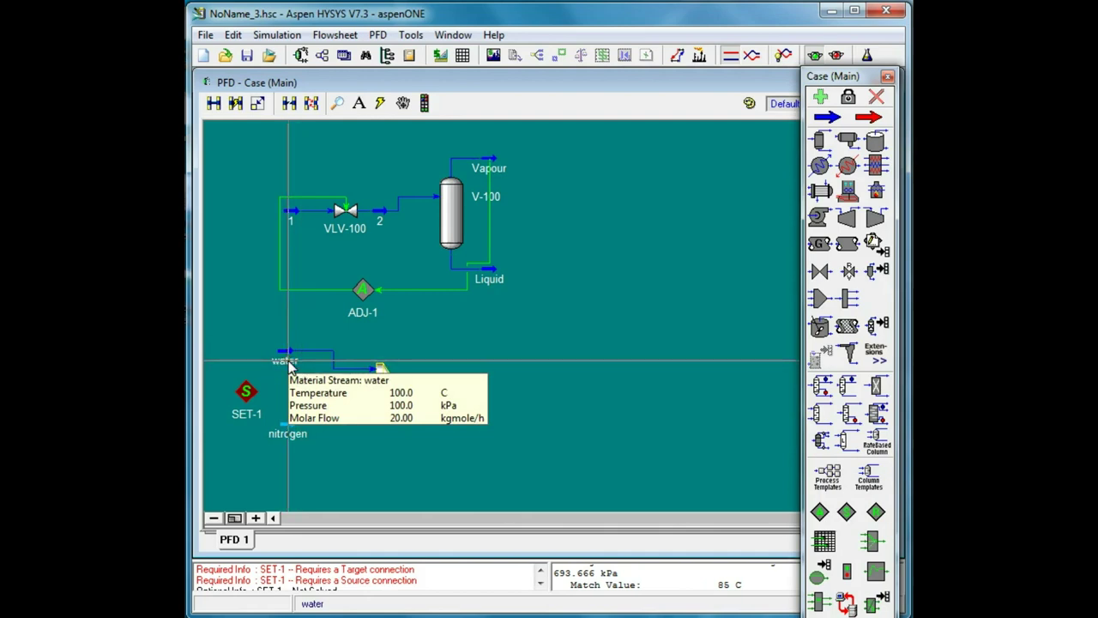
{"action": "mouse_move", "coordinate": [292, 434]}
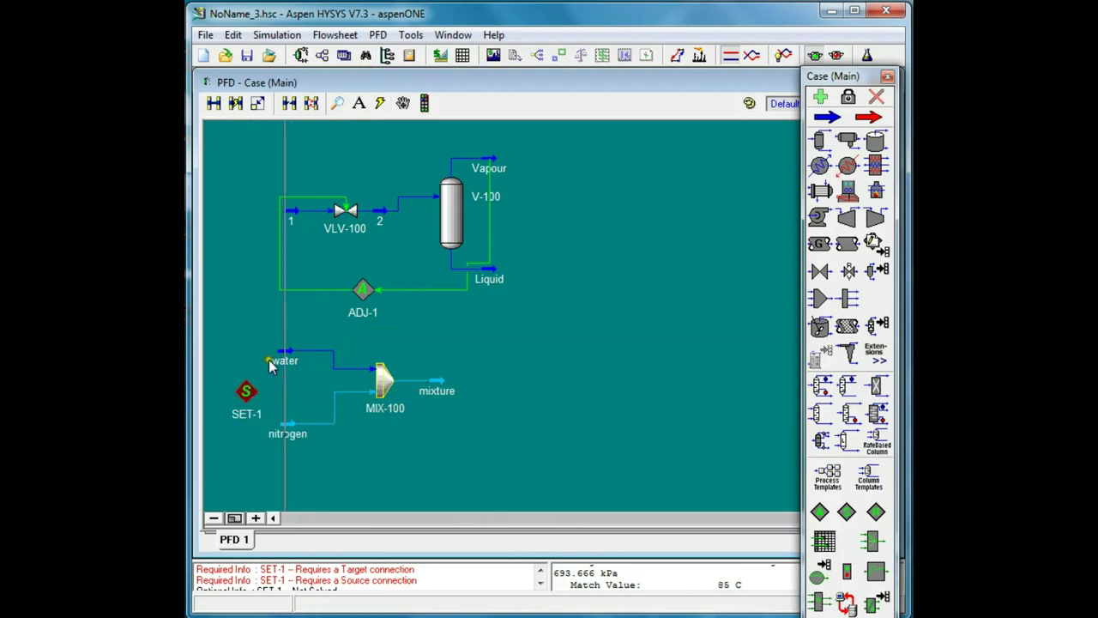
Step: Open the Set operation and choose the nitrogen stream's Molar Flow as its target variable
{"action": "double_click", "coordinate": [248, 393]}
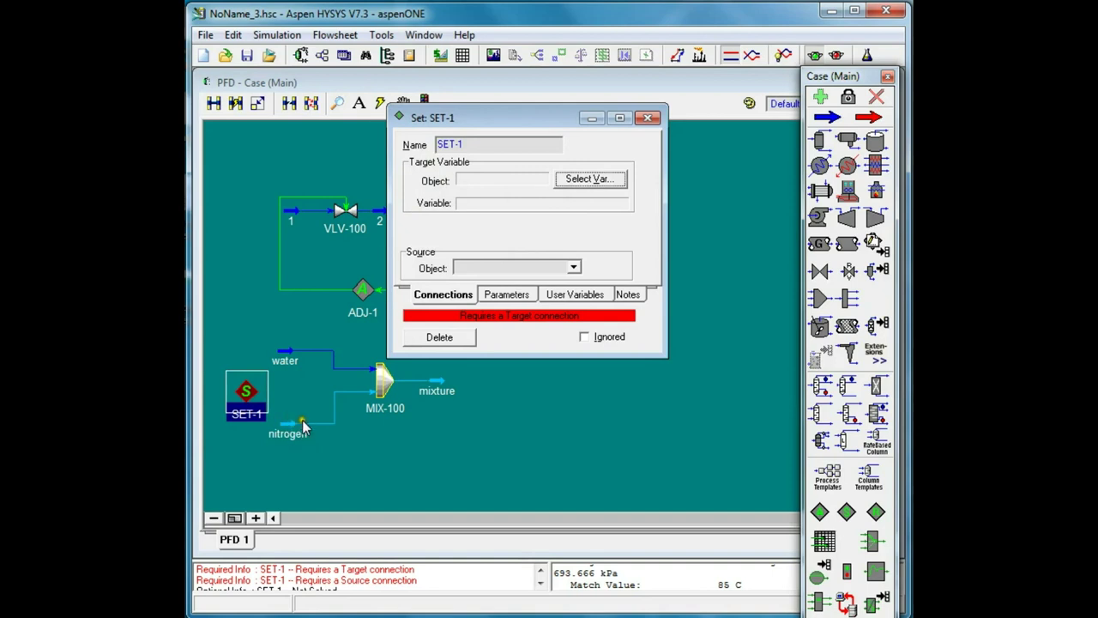
{"action": "left_click", "coordinate": [584, 180]}
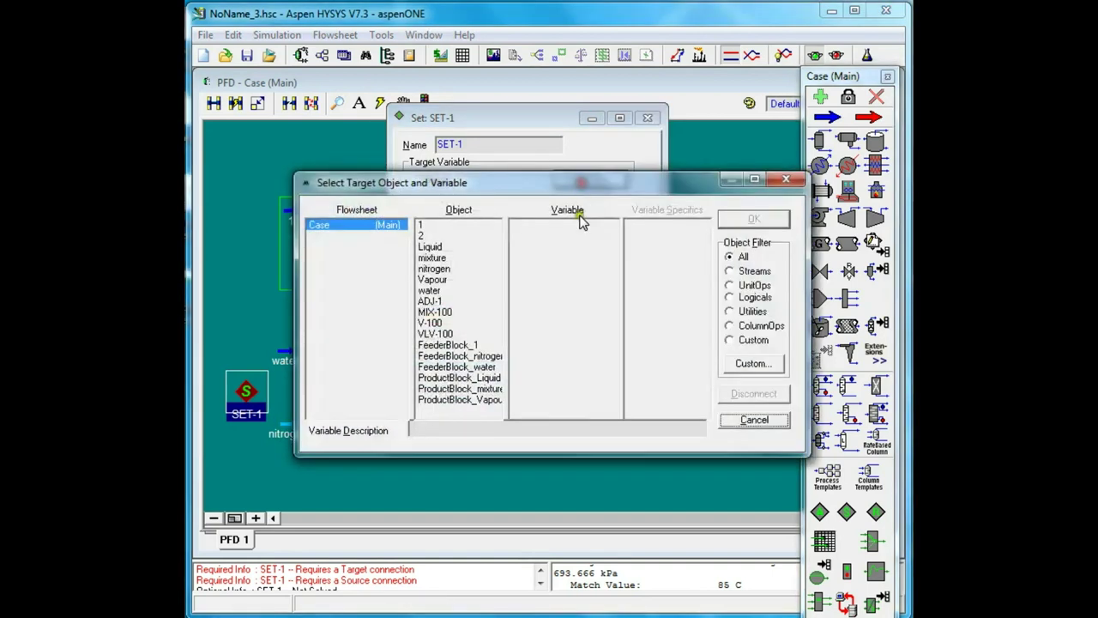
{"action": "left_click", "coordinate": [436, 269]}
{"action": "left_click_drag", "start_coordinate": [613, 254], "coordinate": [605, 374]}
{"action": "left_click", "coordinate": [544, 312]}
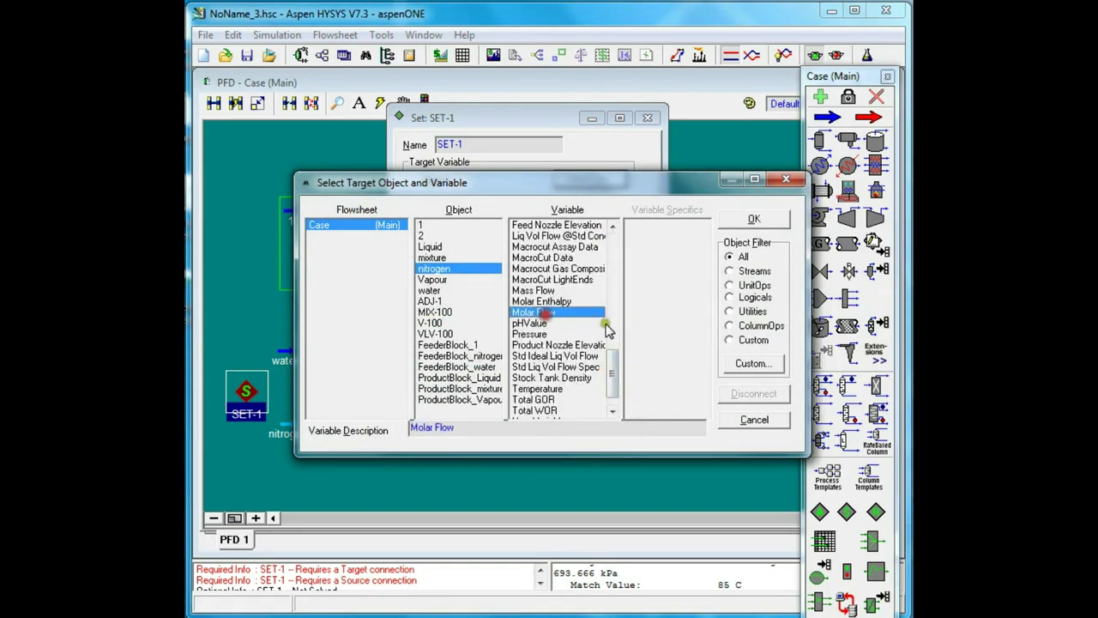
{"action": "left_click", "coordinate": [754, 222]}
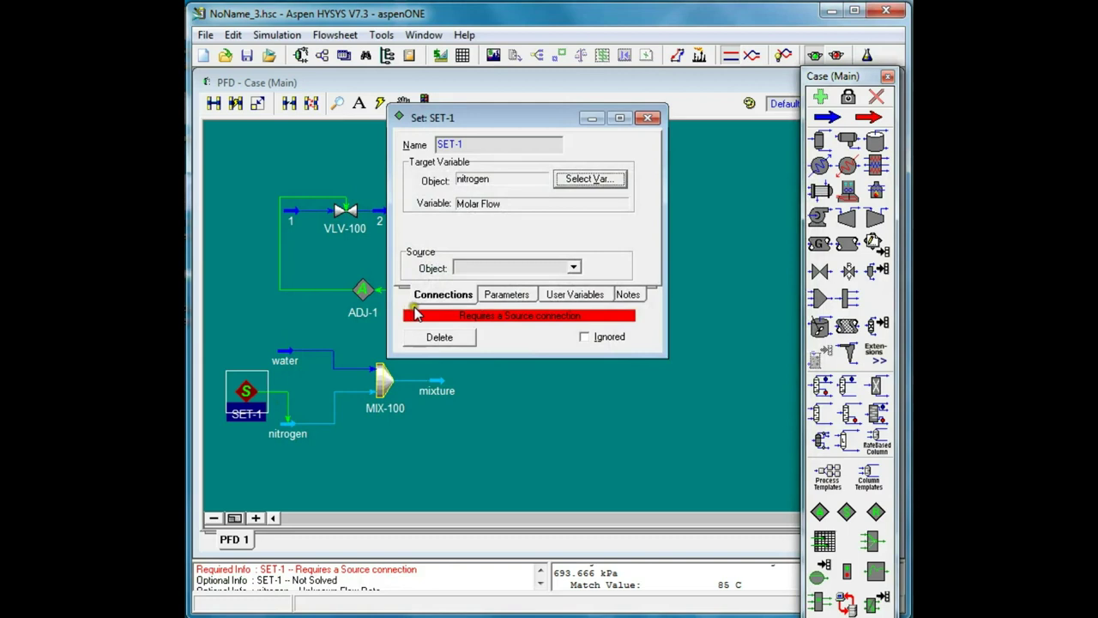
Step: Select the water stream as the Set operation's source object and close its properties
{"action": "left_click", "coordinate": [574, 268]}
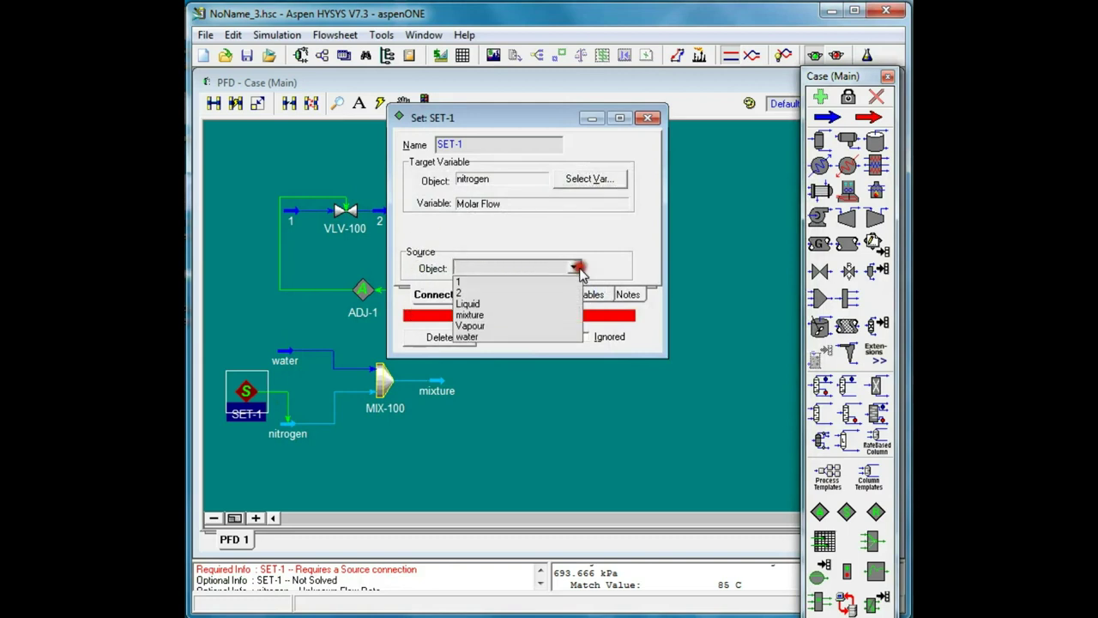
{"action": "left_click", "coordinate": [471, 336]}
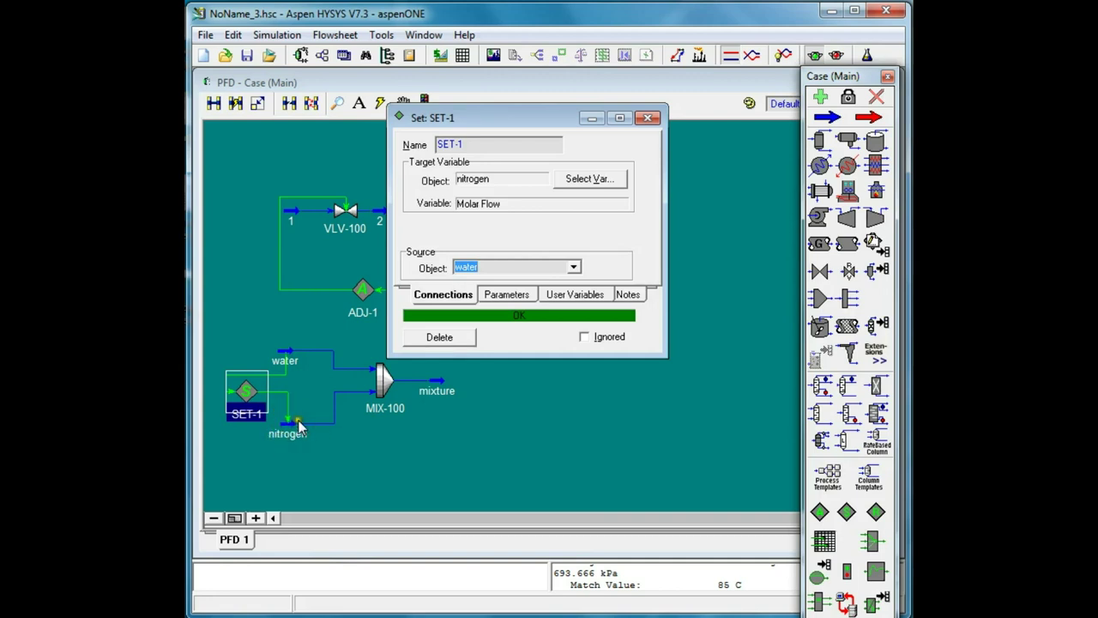
{"action": "left_click", "coordinate": [650, 118]}
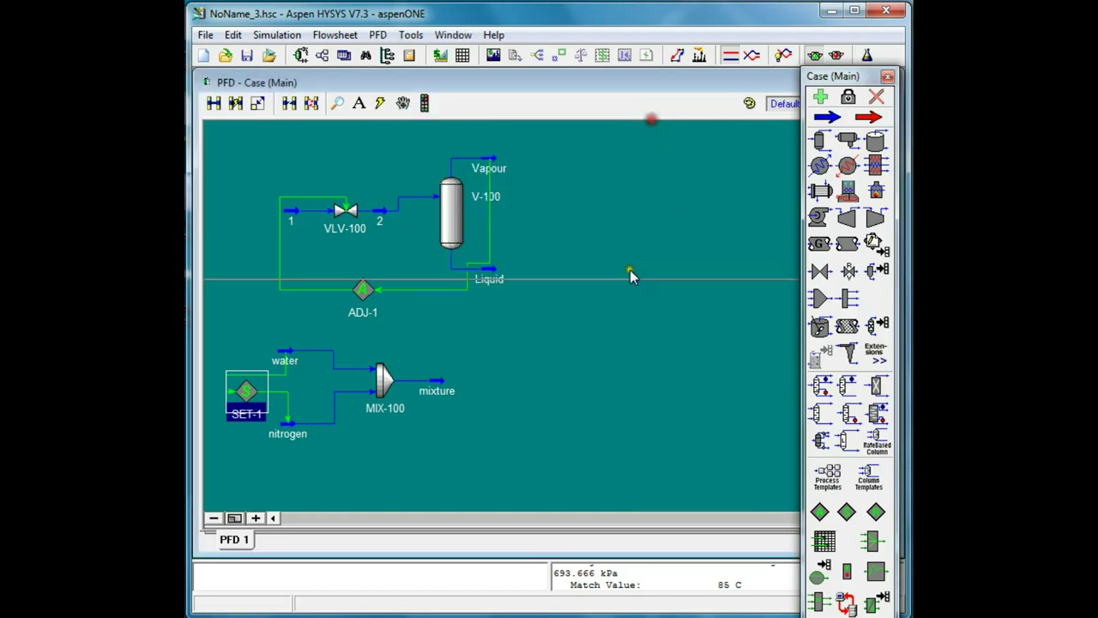
Step: Check the nitrogen stream's molar flow and which operation calculates it, and close the stream's properties
{"action": "double_click", "coordinate": [284, 424]}
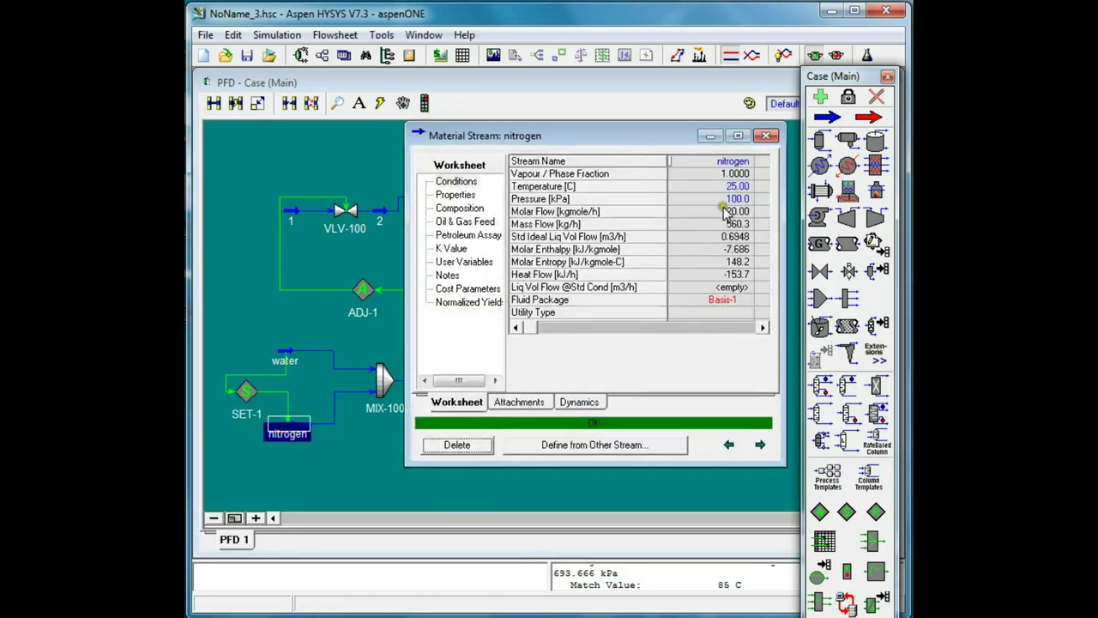
{"action": "mouse_move", "coordinate": [723, 221]}
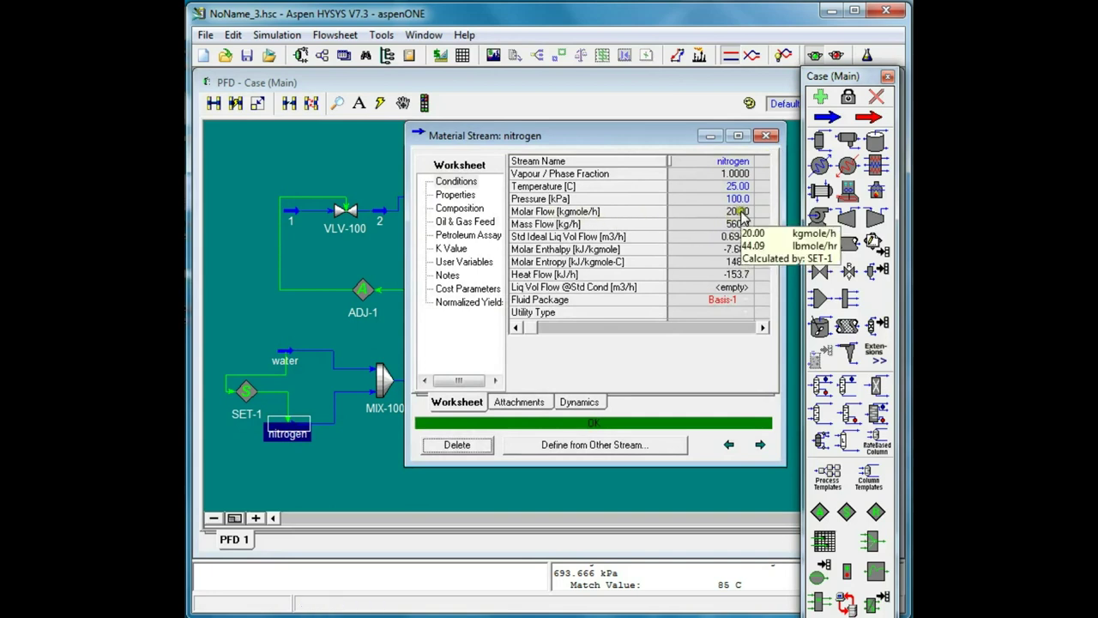
{"action": "left_click", "coordinate": [767, 135]}
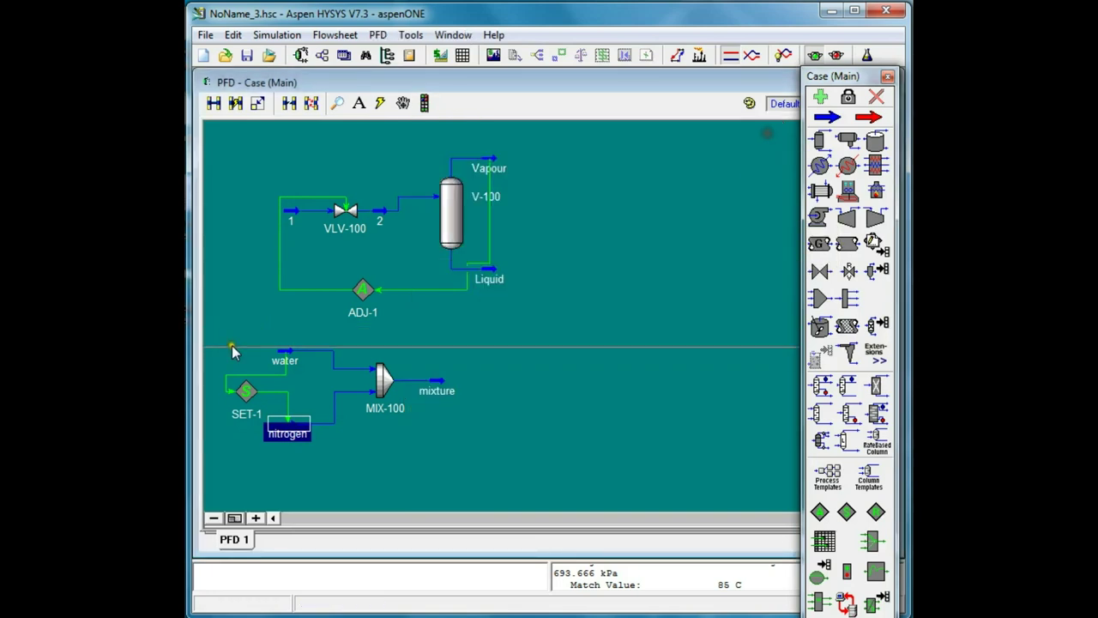
Step: Set the SET-1 multiplier to 2 and close the operation's properties
{"action": "double_click", "coordinate": [248, 393]}
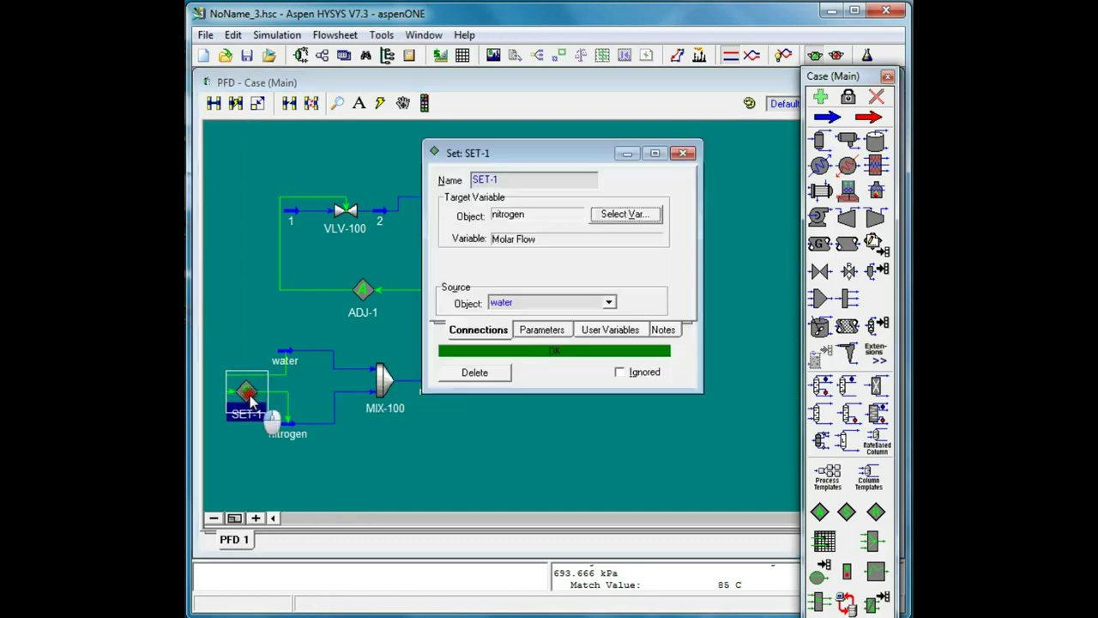
{"action": "left_click", "coordinate": [529, 332]}
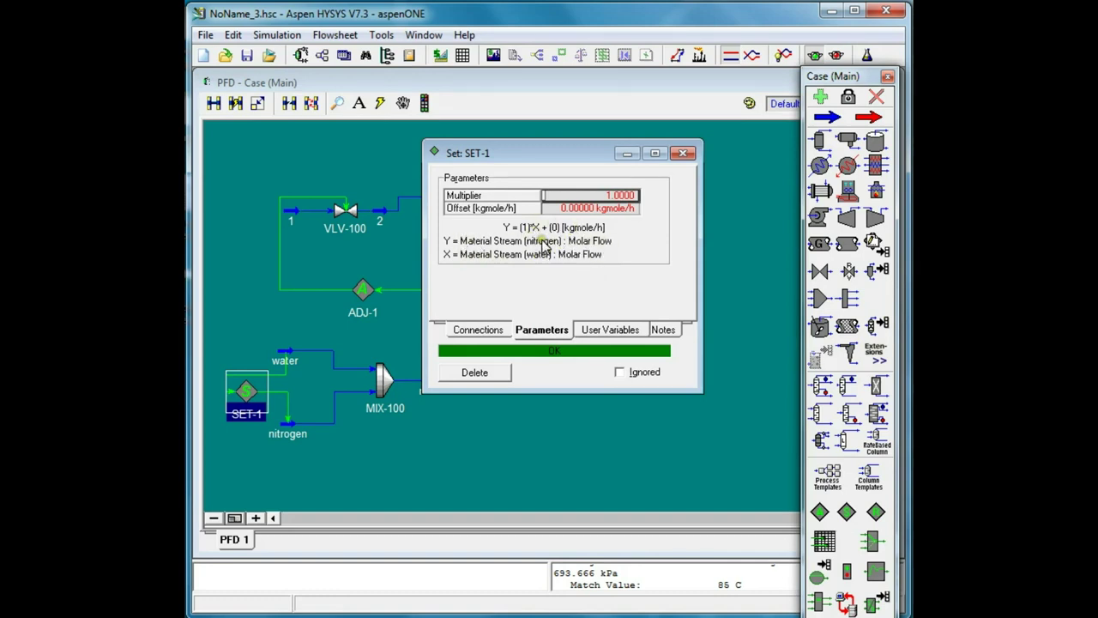
{"action": "left_click", "coordinate": [601, 194]}
{"action": "type", "text": "2"}
{"action": "key", "text": "Return"}
{"action": "left_click", "coordinate": [683, 153]}
Step: Check the nitrogen stream's molar flow and the mixture stream's temperature and flow with the new multiplier
{"action": "double_click", "coordinate": [288, 422]}
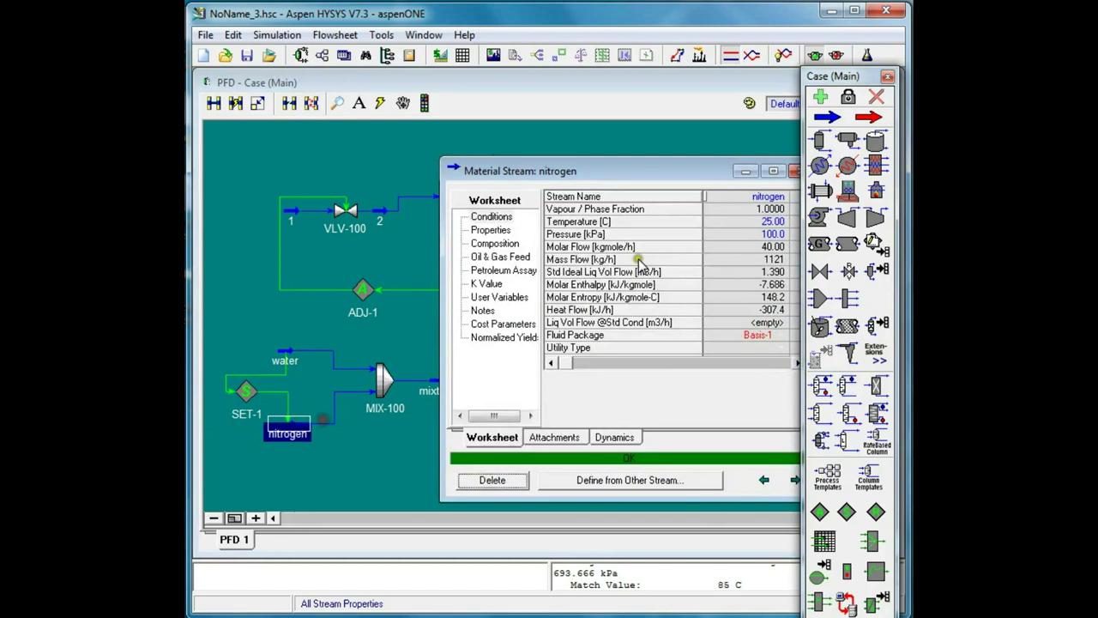
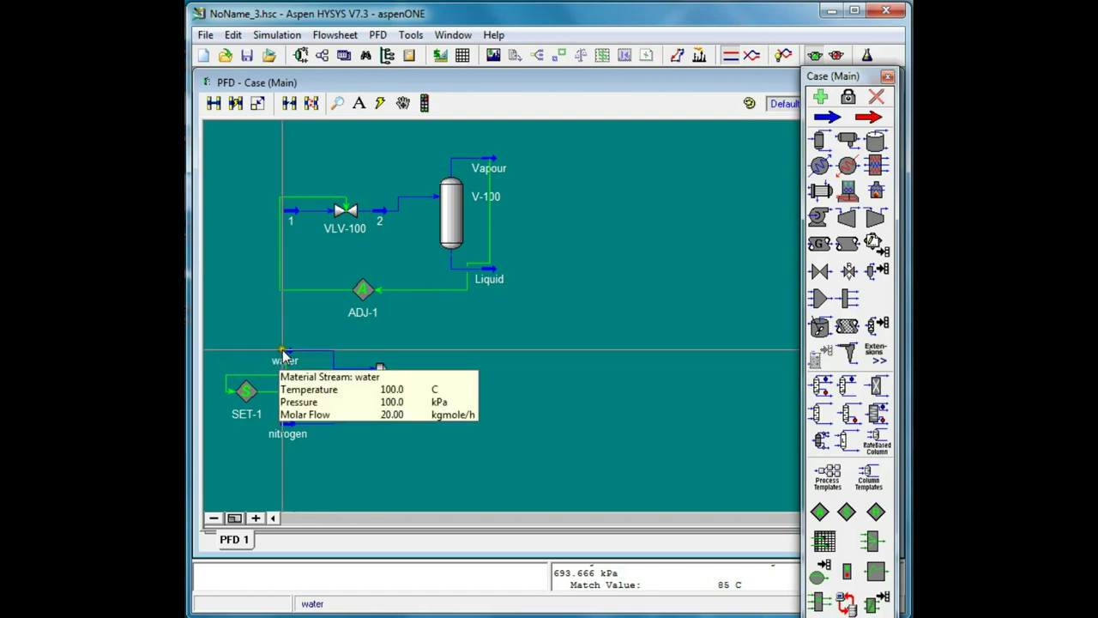
{"action": "mouse_move", "coordinate": [438, 389]}
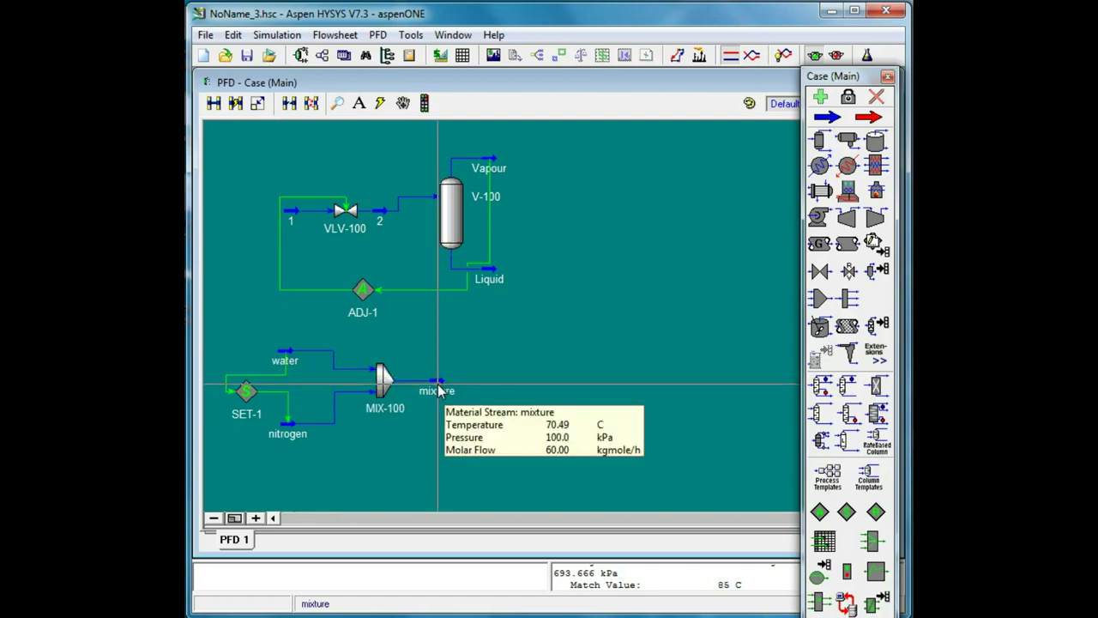
{"action": "mouse_move", "coordinate": [294, 433]}
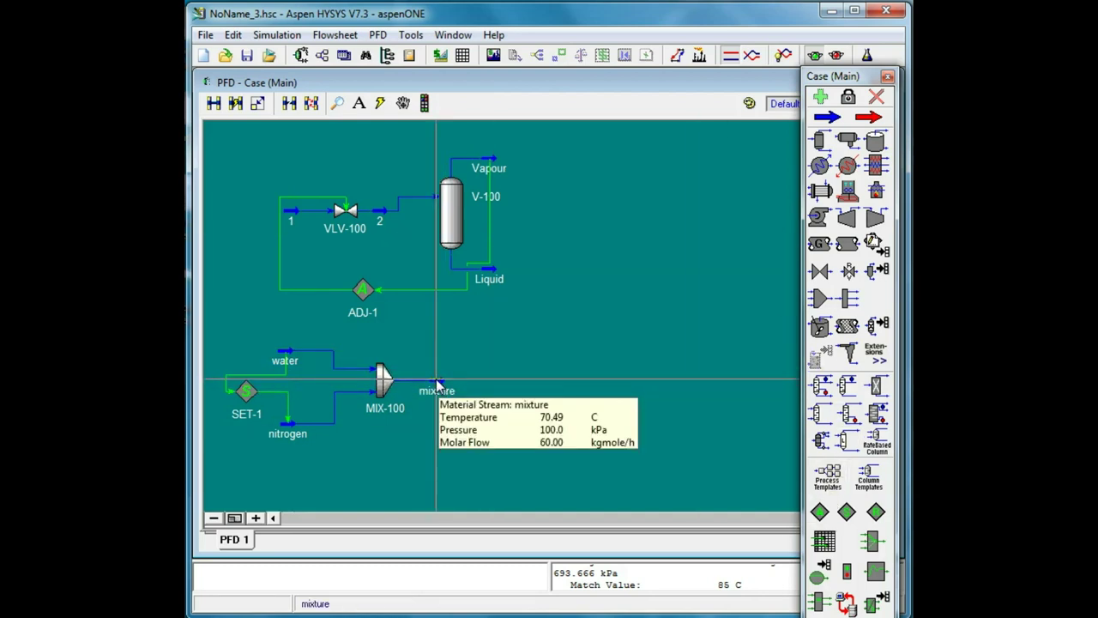
Step: Place a second Adjust operation below the mixture stream and open its properties
{"action": "left_click", "coordinate": [821, 512]}
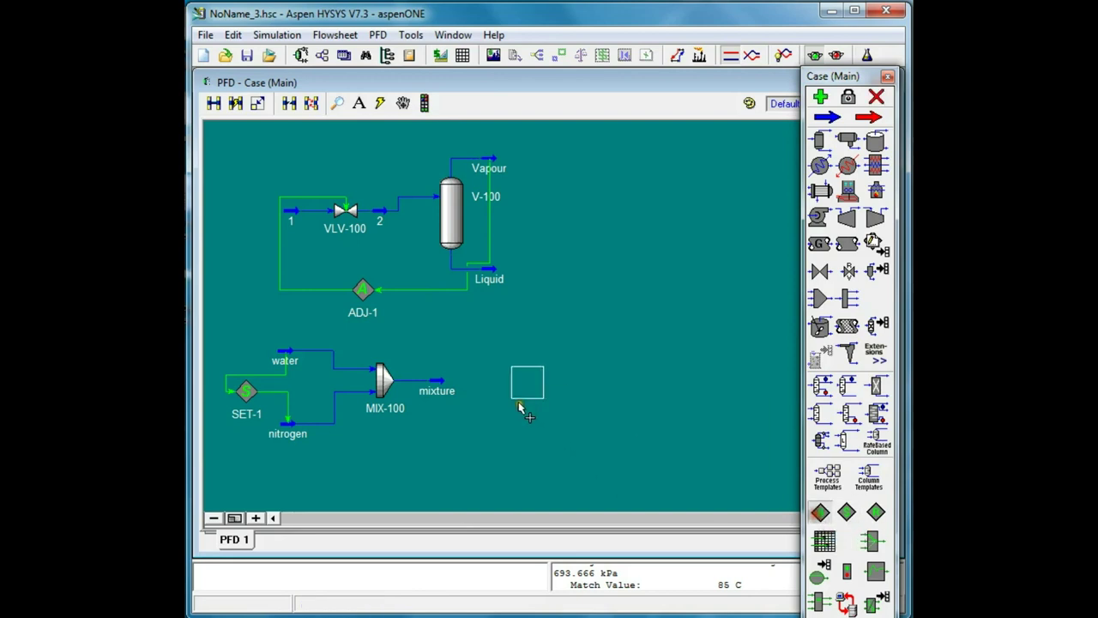
{"action": "left_click", "coordinate": [405, 459]}
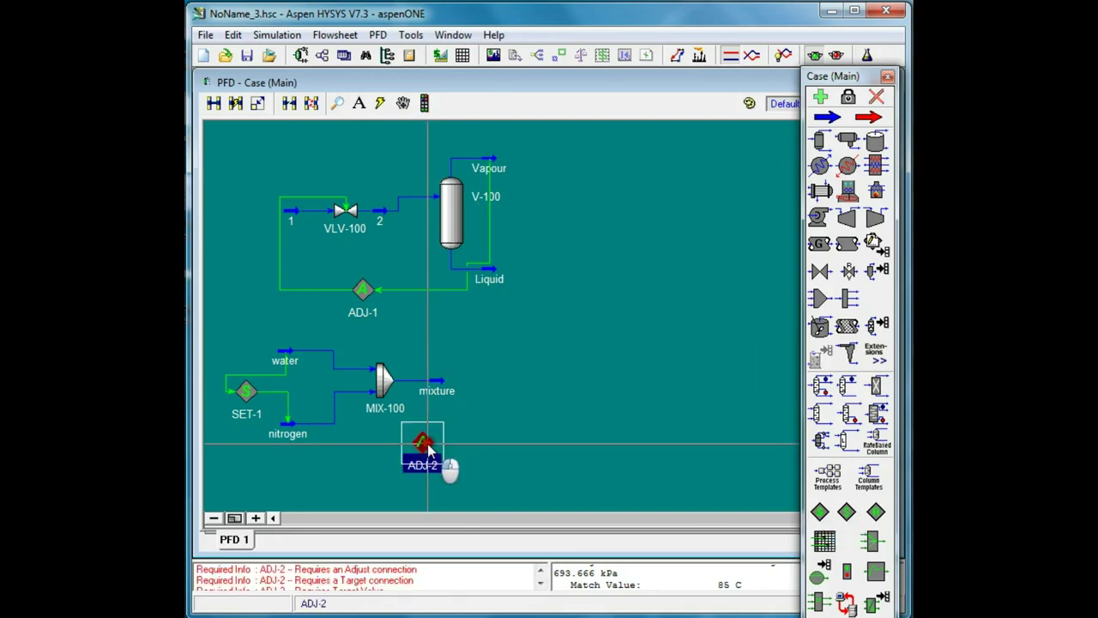
{"action": "double_click", "coordinate": [428, 444]}
Step: Select the Multiplier of SET-1 as the adjusted variable of ADJ-2
{"action": "left_click_drag", "start_coordinate": [343, 188], "coordinate": [473, 136]}
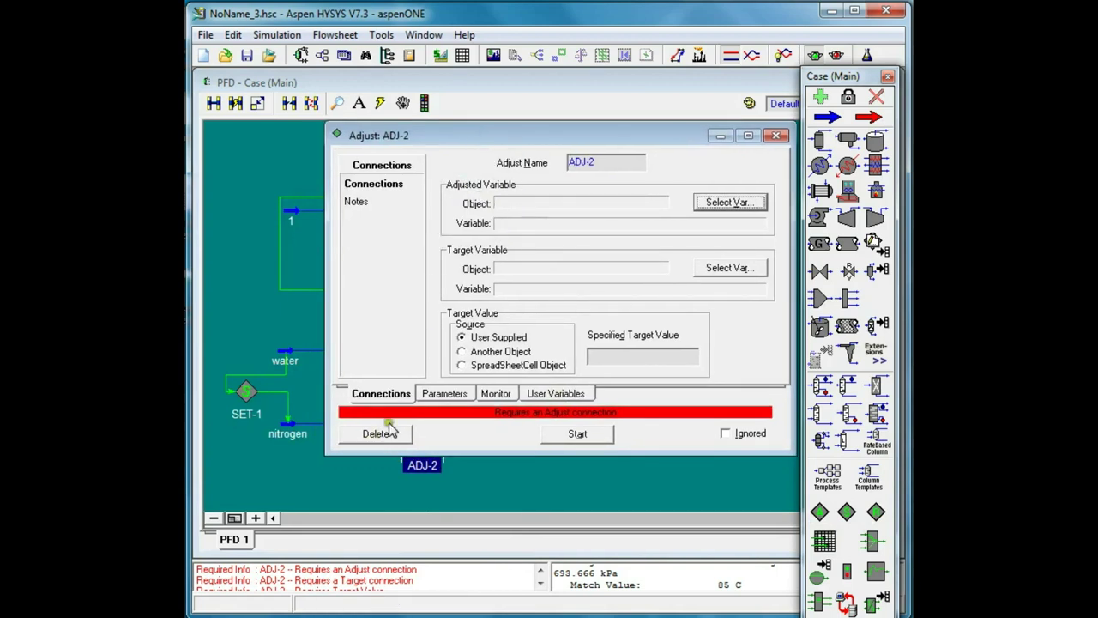
{"action": "left_click_drag", "start_coordinate": [480, 136], "coordinate": [369, 136]}
{"action": "left_click_drag", "start_coordinate": [529, 141], "coordinate": [612, 165]}
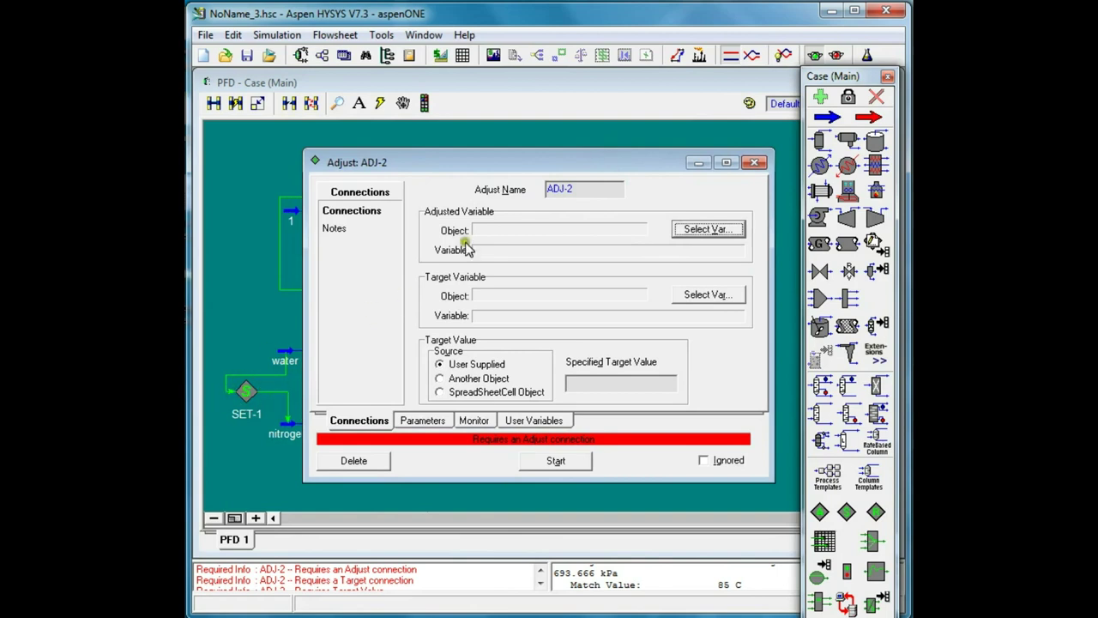
{"action": "left_click_drag", "start_coordinate": [520, 161], "coordinate": [410, 156]}
{"action": "left_click", "coordinate": [591, 228]}
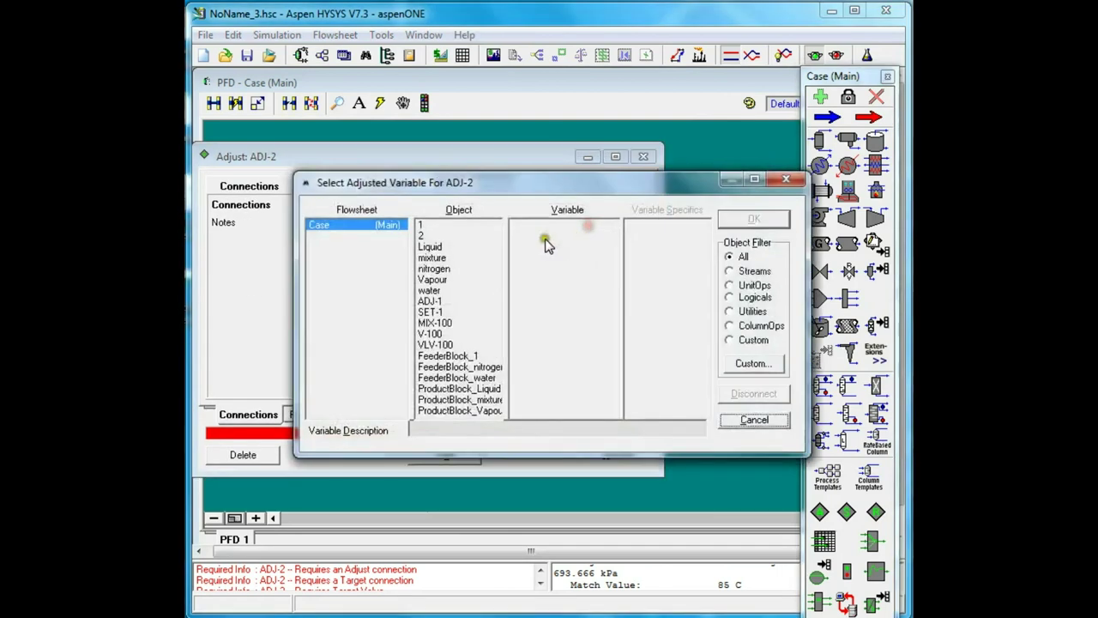
{"action": "left_click", "coordinate": [439, 312]}
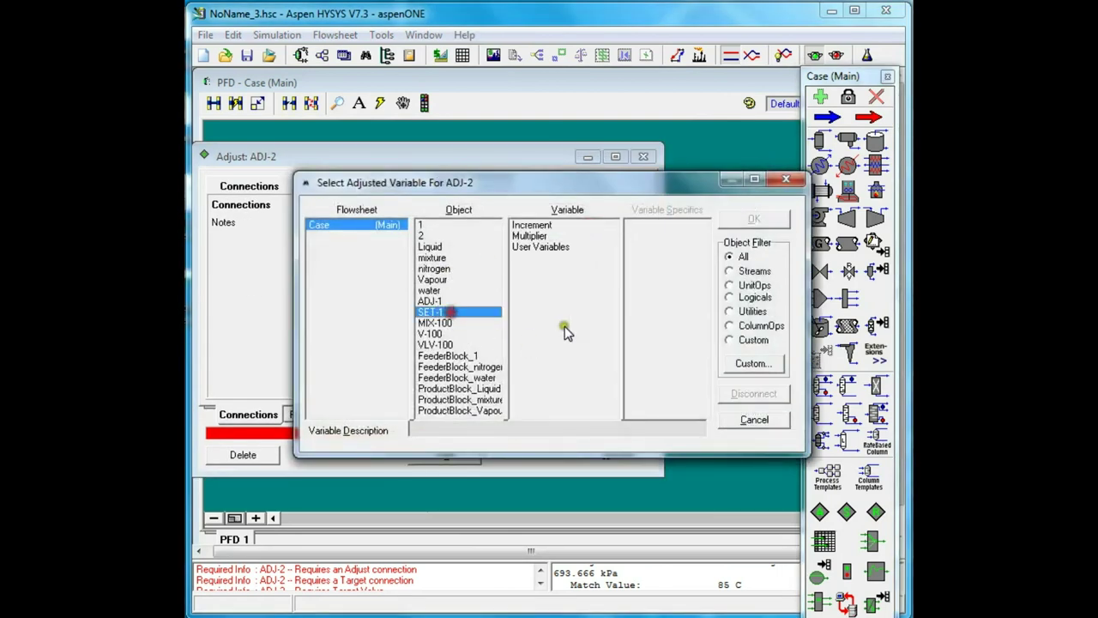
{"action": "left_click", "coordinate": [532, 224]}
{"action": "left_click", "coordinate": [530, 236]}
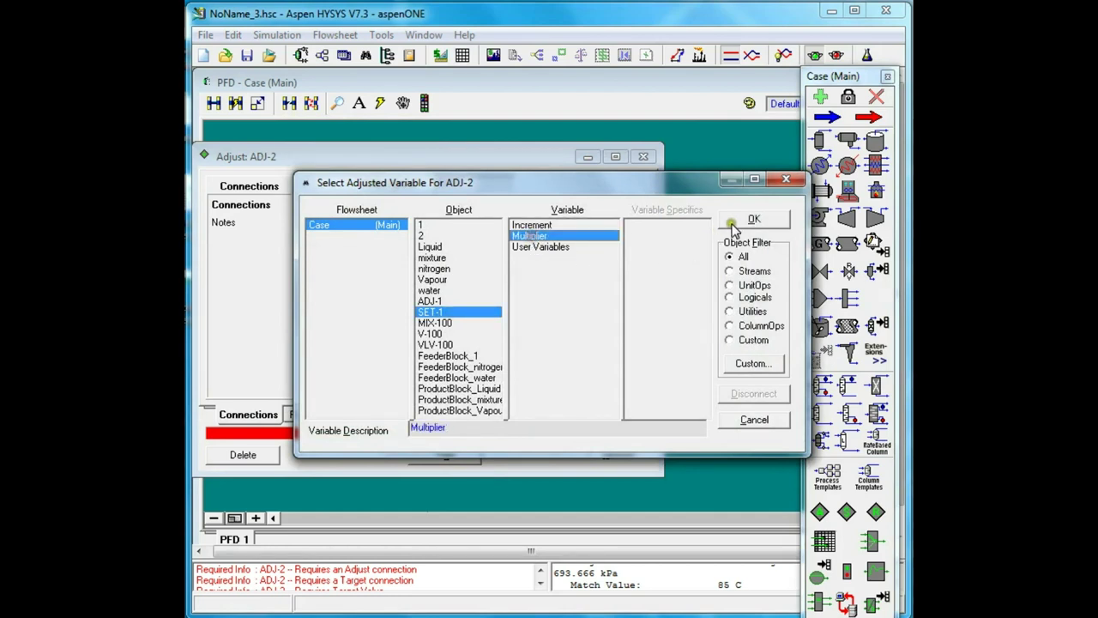
{"action": "left_click", "coordinate": [748, 220]}
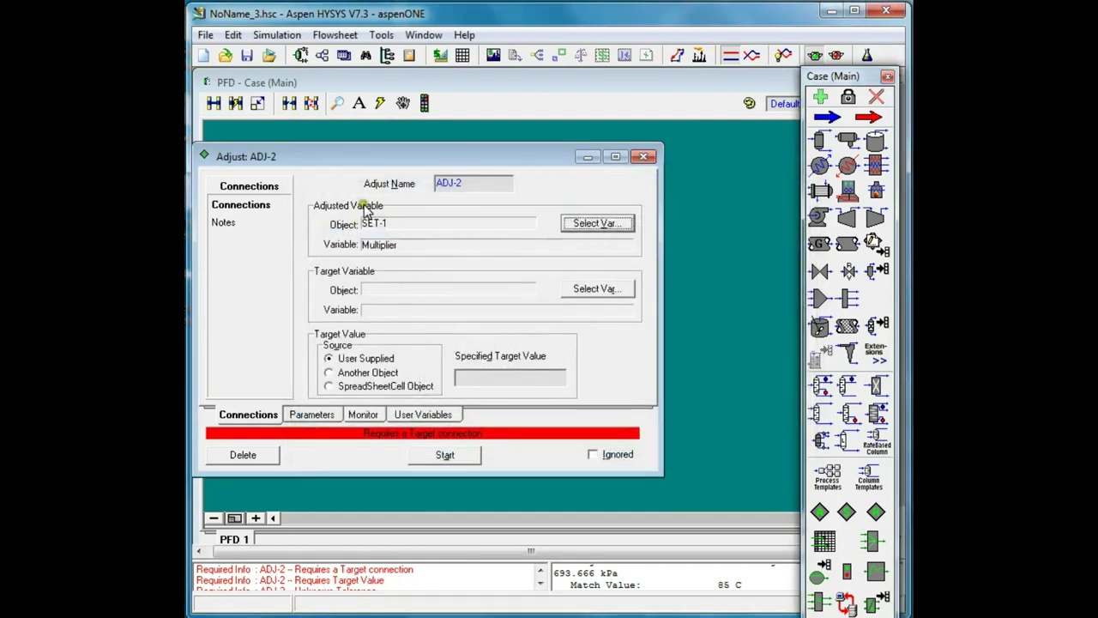
Step: Select the mixture stream's Temperature as the target variable of ADJ-2
{"action": "left_click_drag", "start_coordinate": [425, 156], "coordinate": [464, 127]}
{"action": "left_click", "coordinate": [650, 261]}
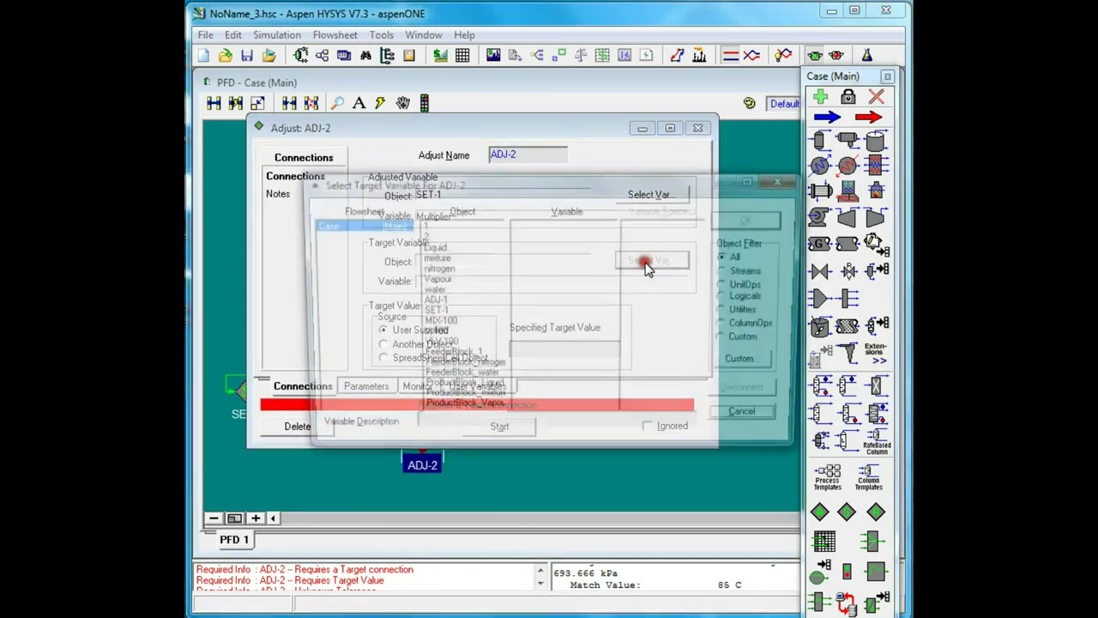
{"action": "left_click", "coordinate": [431, 257]}
{"action": "left_click_drag", "start_coordinate": [613, 245], "coordinate": [609, 393]}
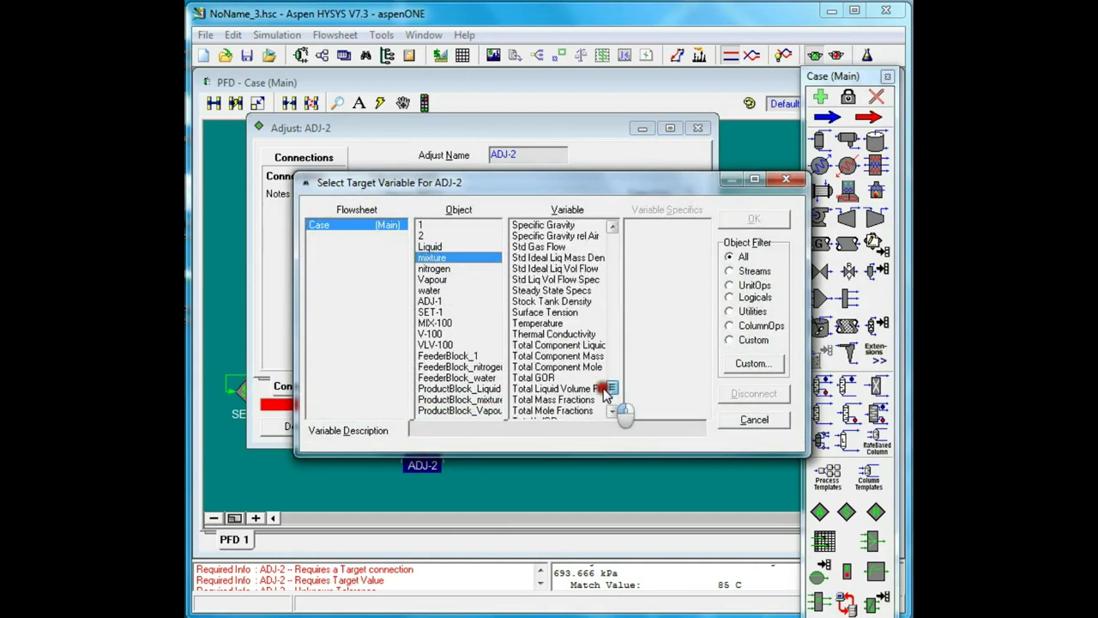
{"action": "left_click", "coordinate": [547, 324]}
{"action": "left_click", "coordinate": [755, 220]}
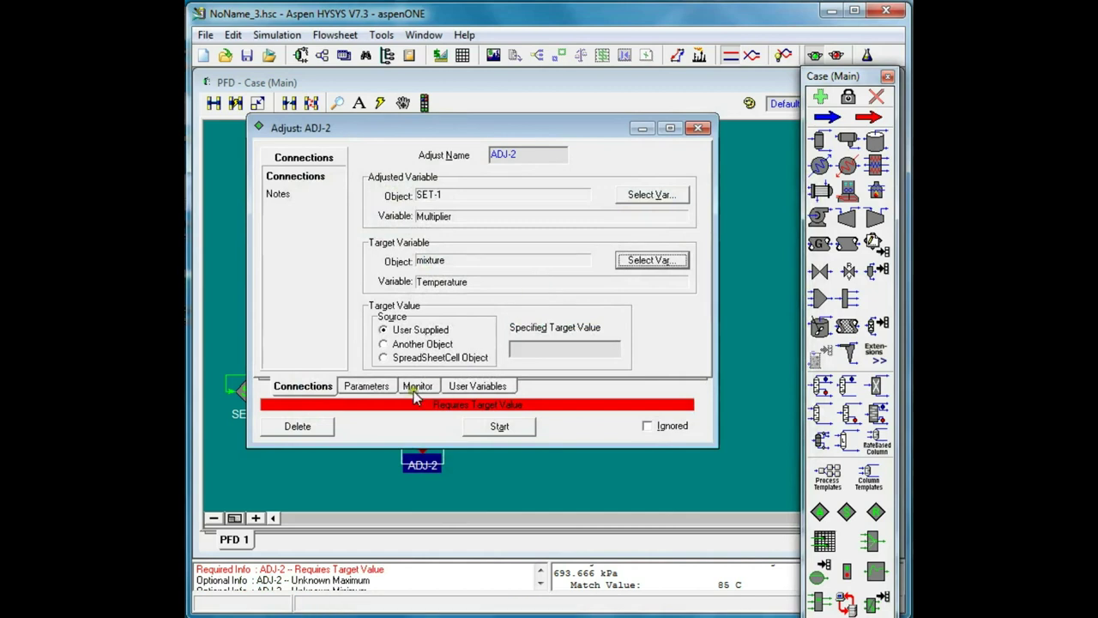
Step: Set the ADJ-2 solving parameters to a minimum of 1, a maximum of 100 and 100 maximum iterations
{"action": "left_click", "coordinate": [369, 386]}
{"action": "left_click", "coordinate": [559, 247]}
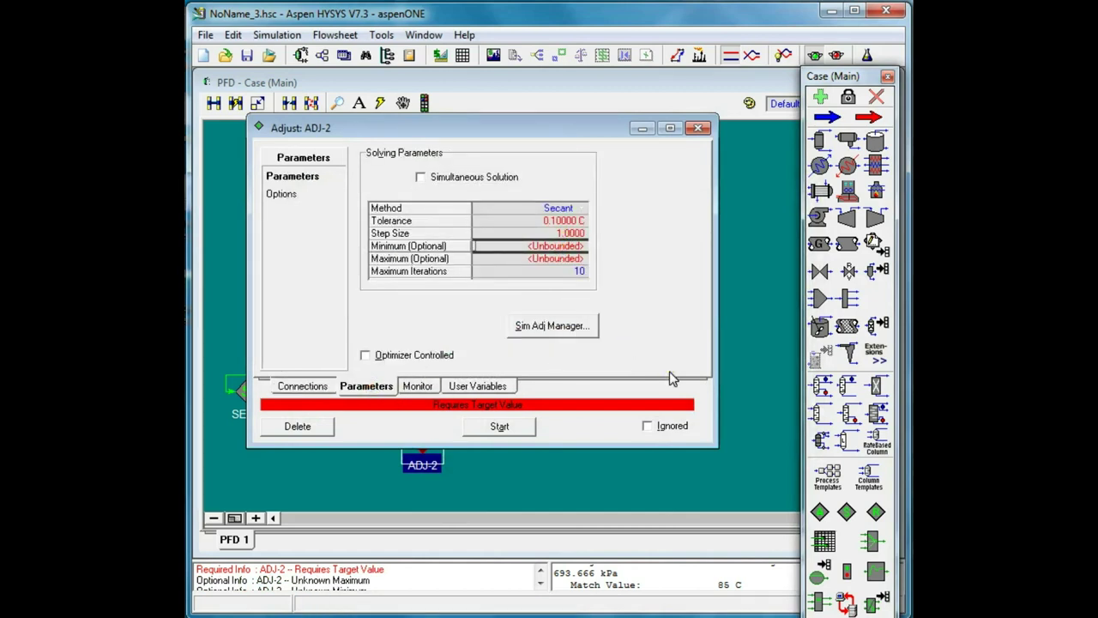
{"action": "type", "text": "1"}
{"action": "key", "text": "Return"}
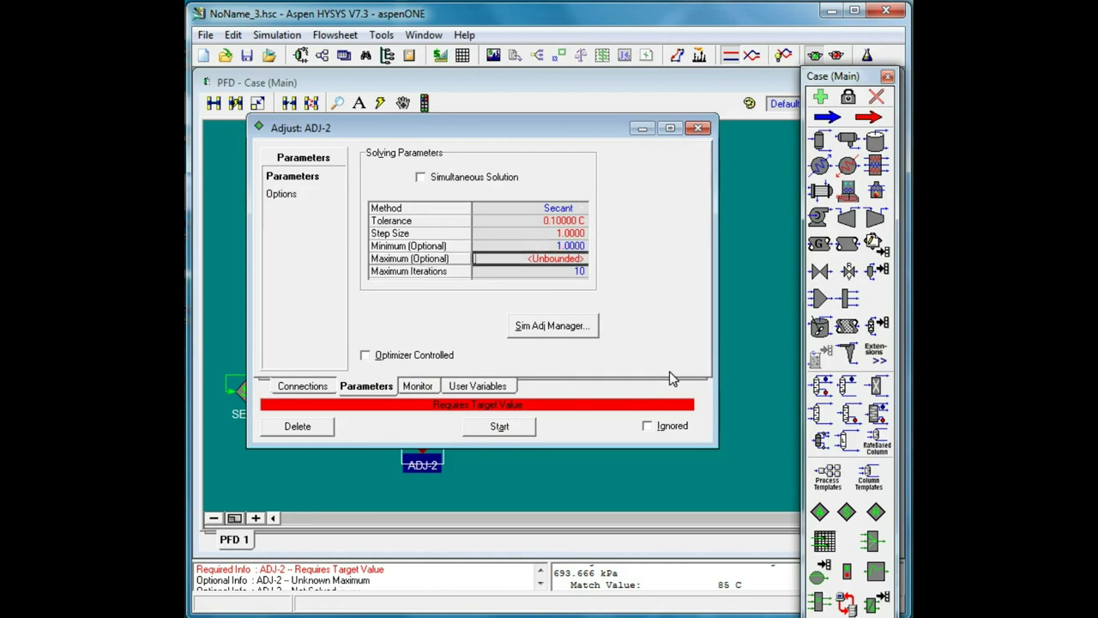
{"action": "type", "text": "100"}
{"action": "key", "text": "Return"}
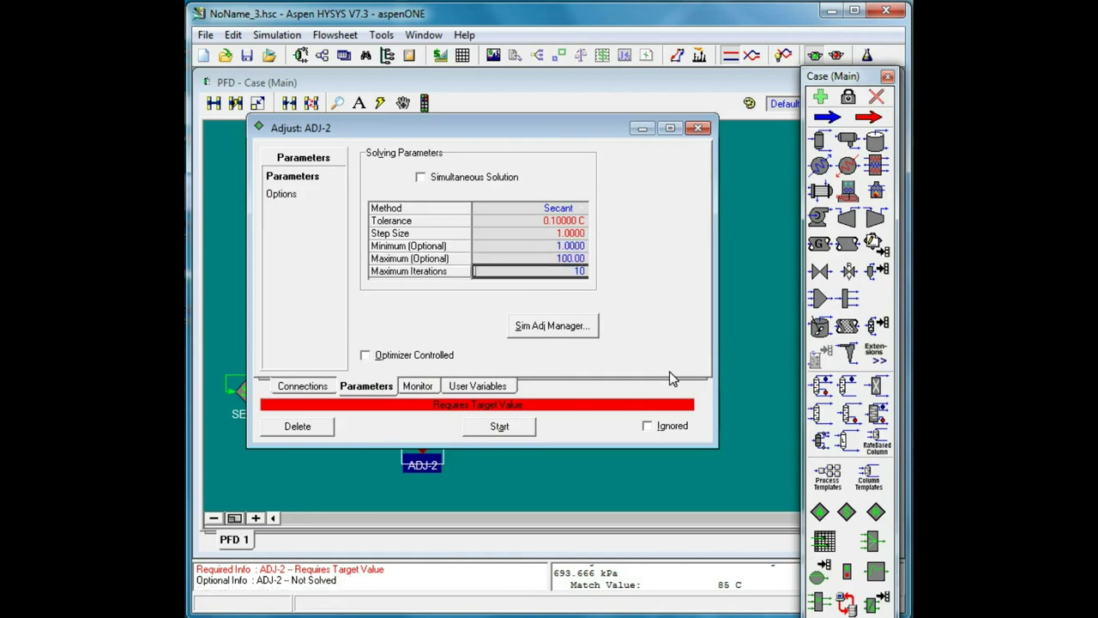
{"action": "type", "text": "100"}
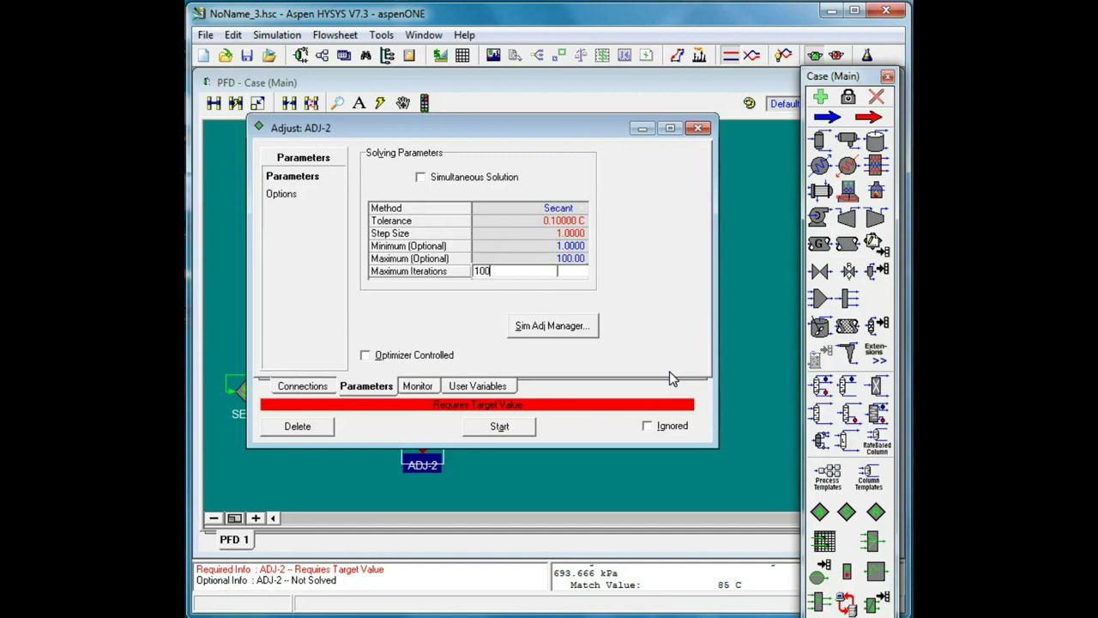
{"action": "key", "text": "Return"}
Step: Specify a target value of 60 C for ADJ-2 and close its properties
{"action": "left_click", "coordinate": [302, 386]}
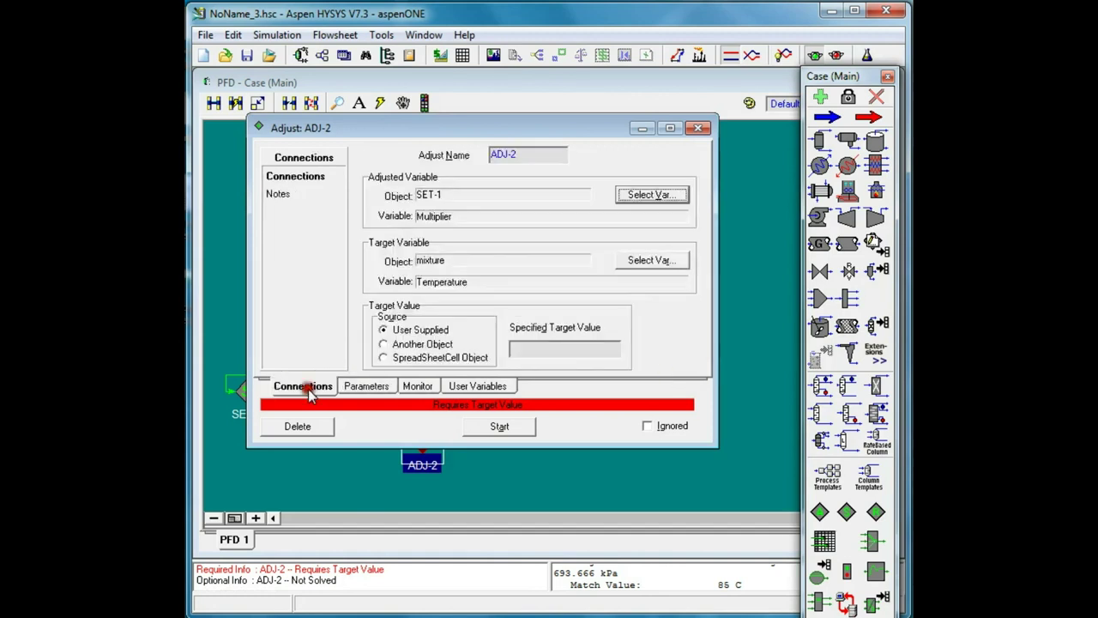
{"action": "left_click_drag", "start_coordinate": [445, 126], "coordinate": [486, 172]}
{"action": "left_click", "coordinate": [534, 352]}
{"action": "type", "text": "60"}
{"action": "key", "text": "Return"}
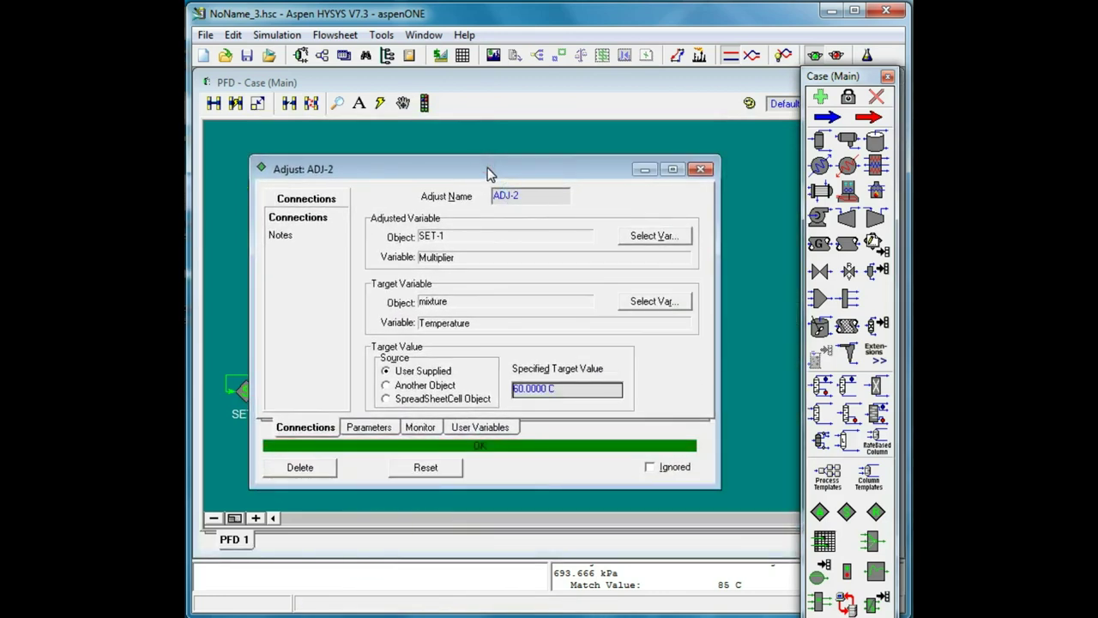
{"action": "left_click", "coordinate": [701, 169]}
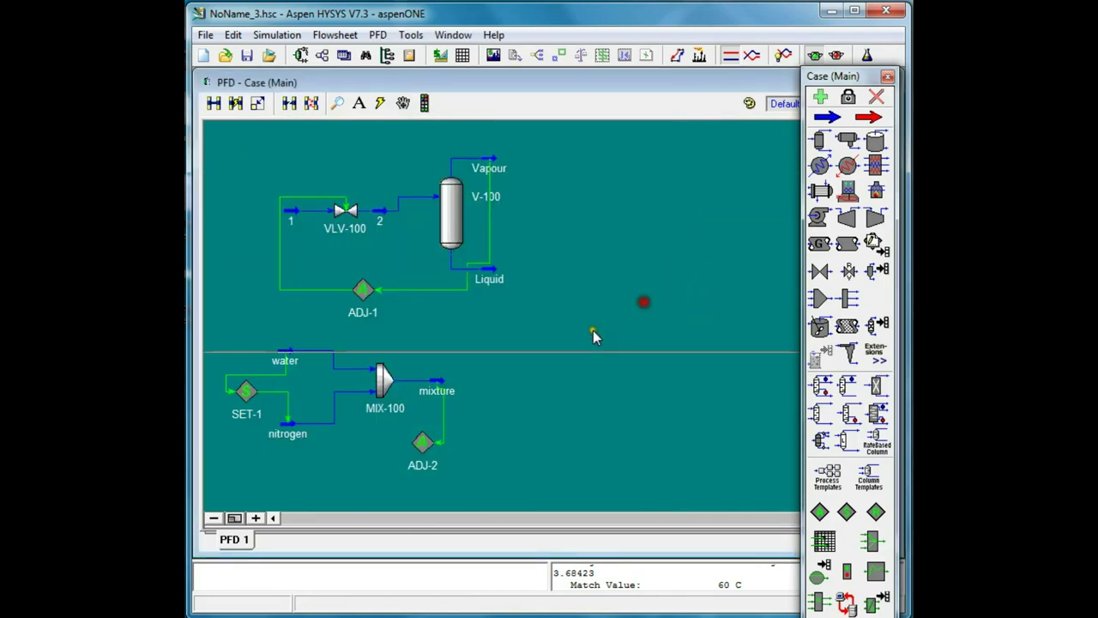
Step: Review the mixture stream's conditions and the multiplier calculated for SET-1
{"action": "double_click", "coordinate": [438, 389]}
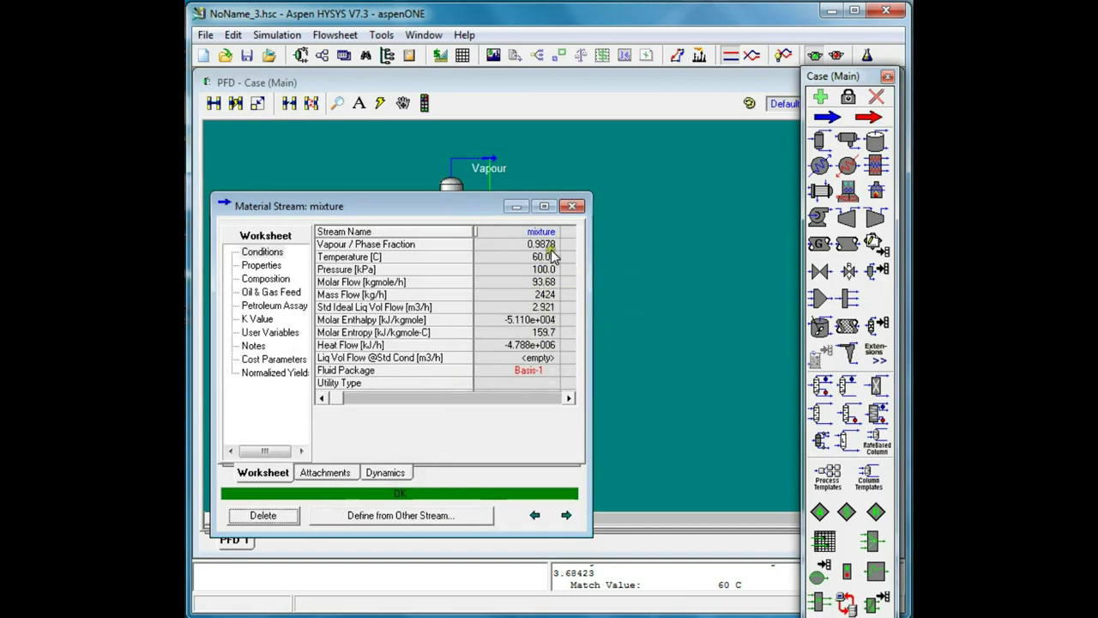
{"action": "left_click", "coordinate": [572, 206]}
{"action": "double_click", "coordinate": [245, 389]}
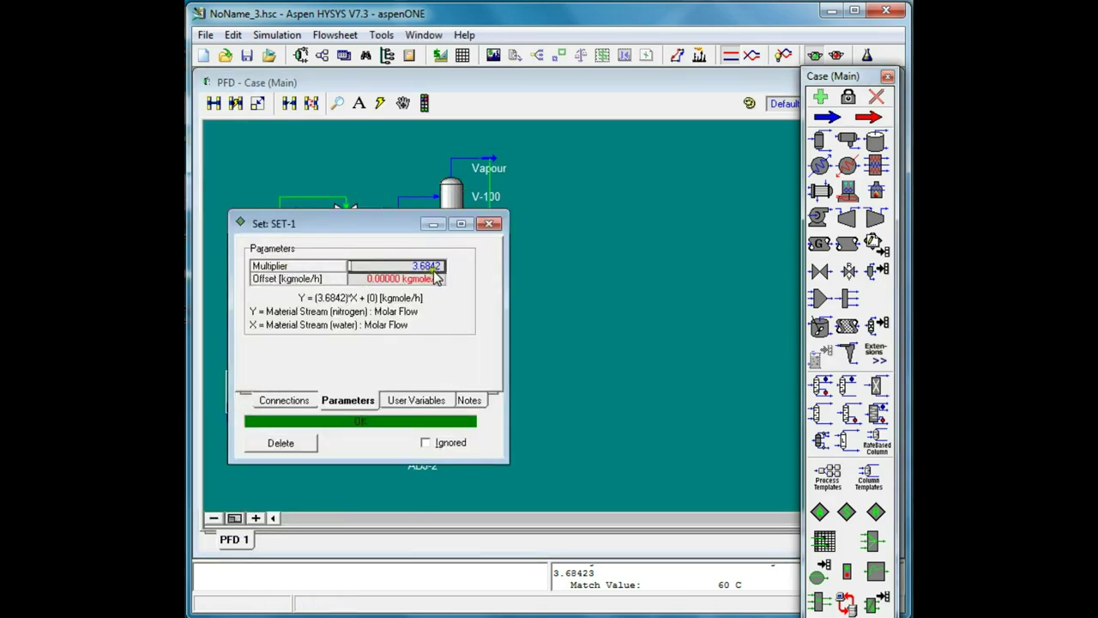
{"action": "left_click", "coordinate": [488, 223]}
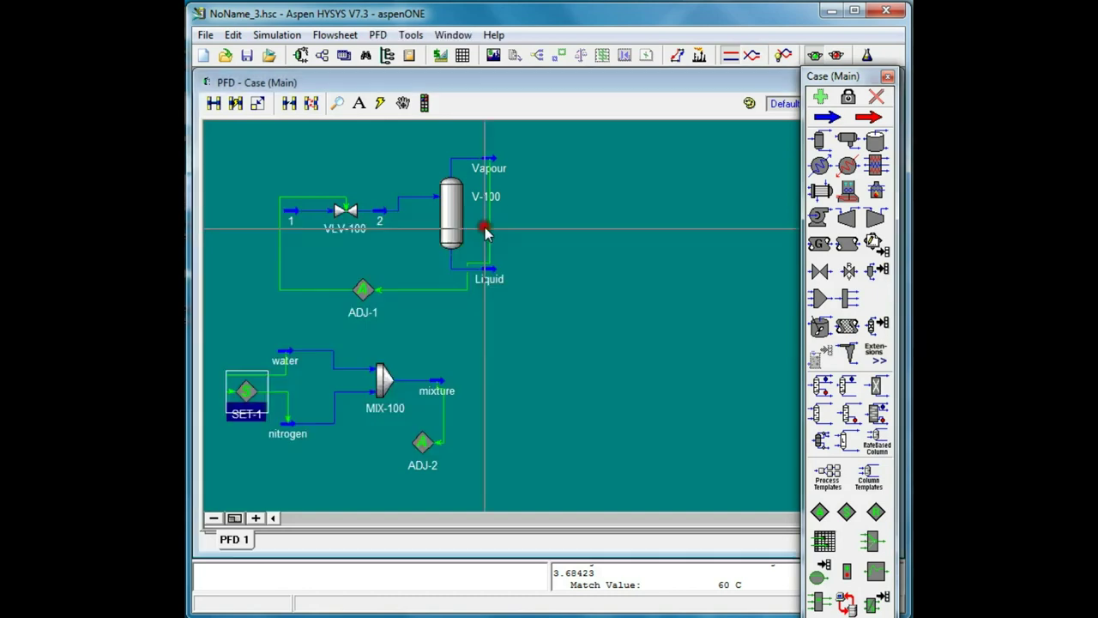
{"action": "mouse_move", "coordinate": [434, 391]}
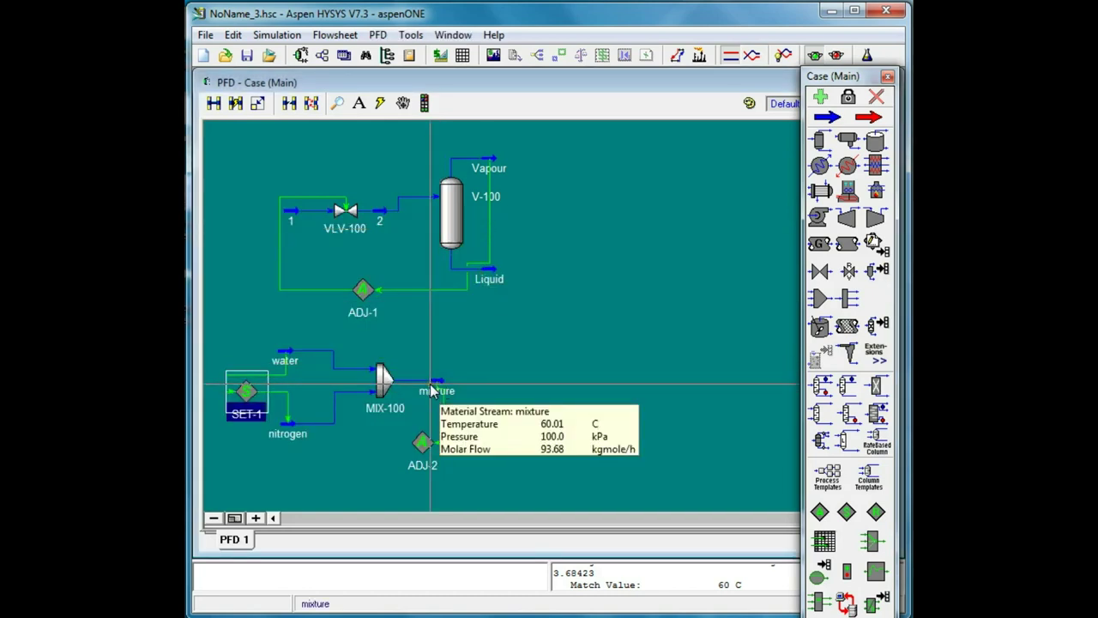